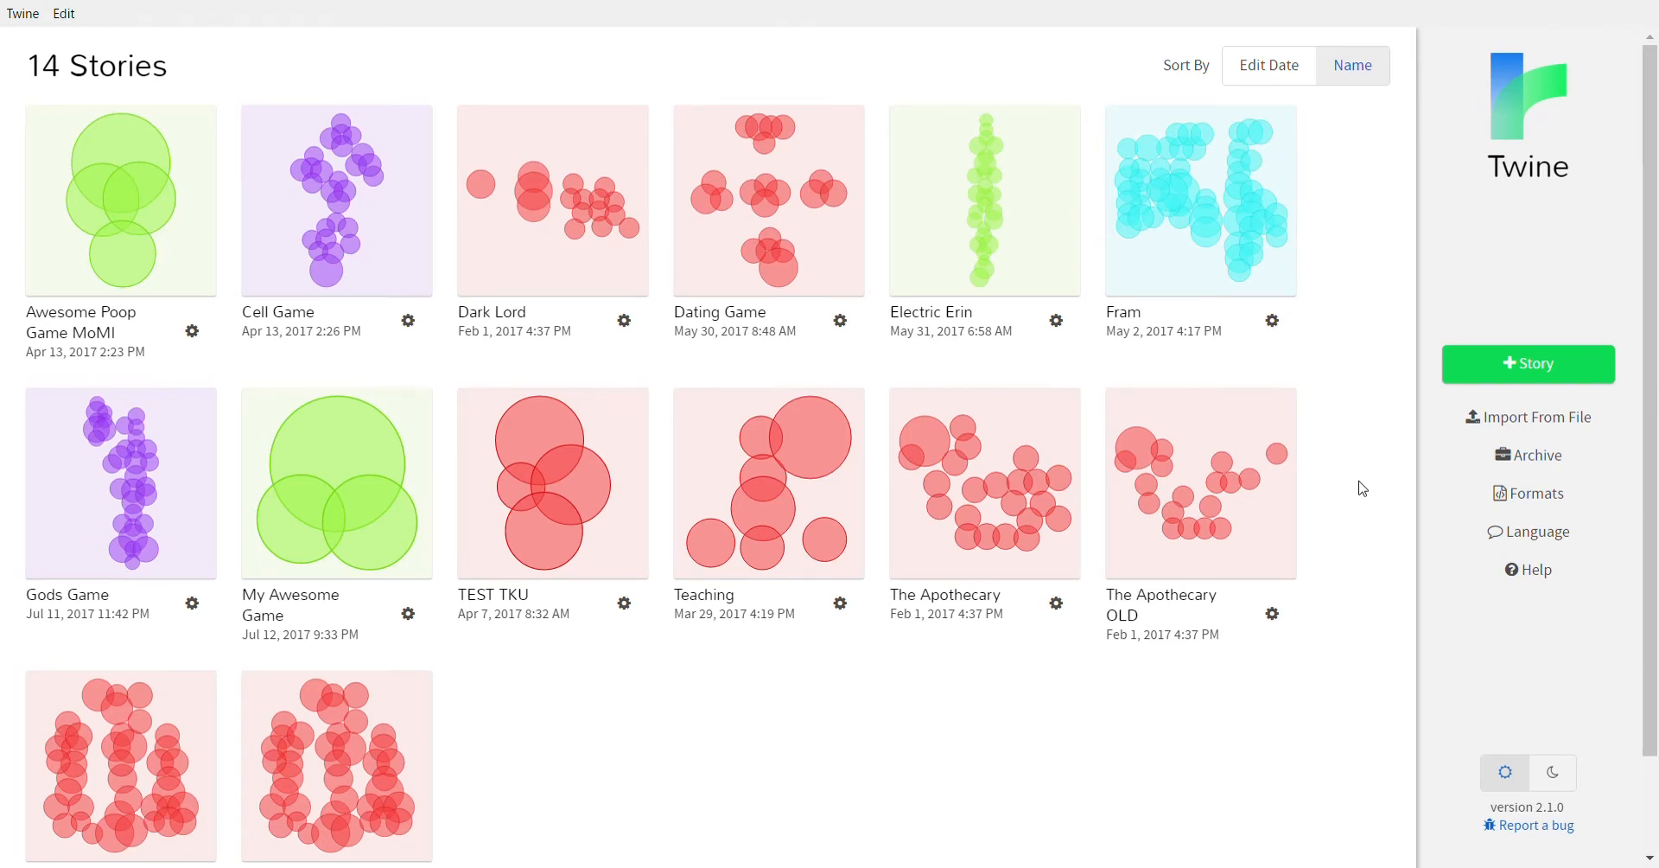
- Delete the story "My Awesome Game" permanently from the story library
scroll(1363, 488, down, 3)
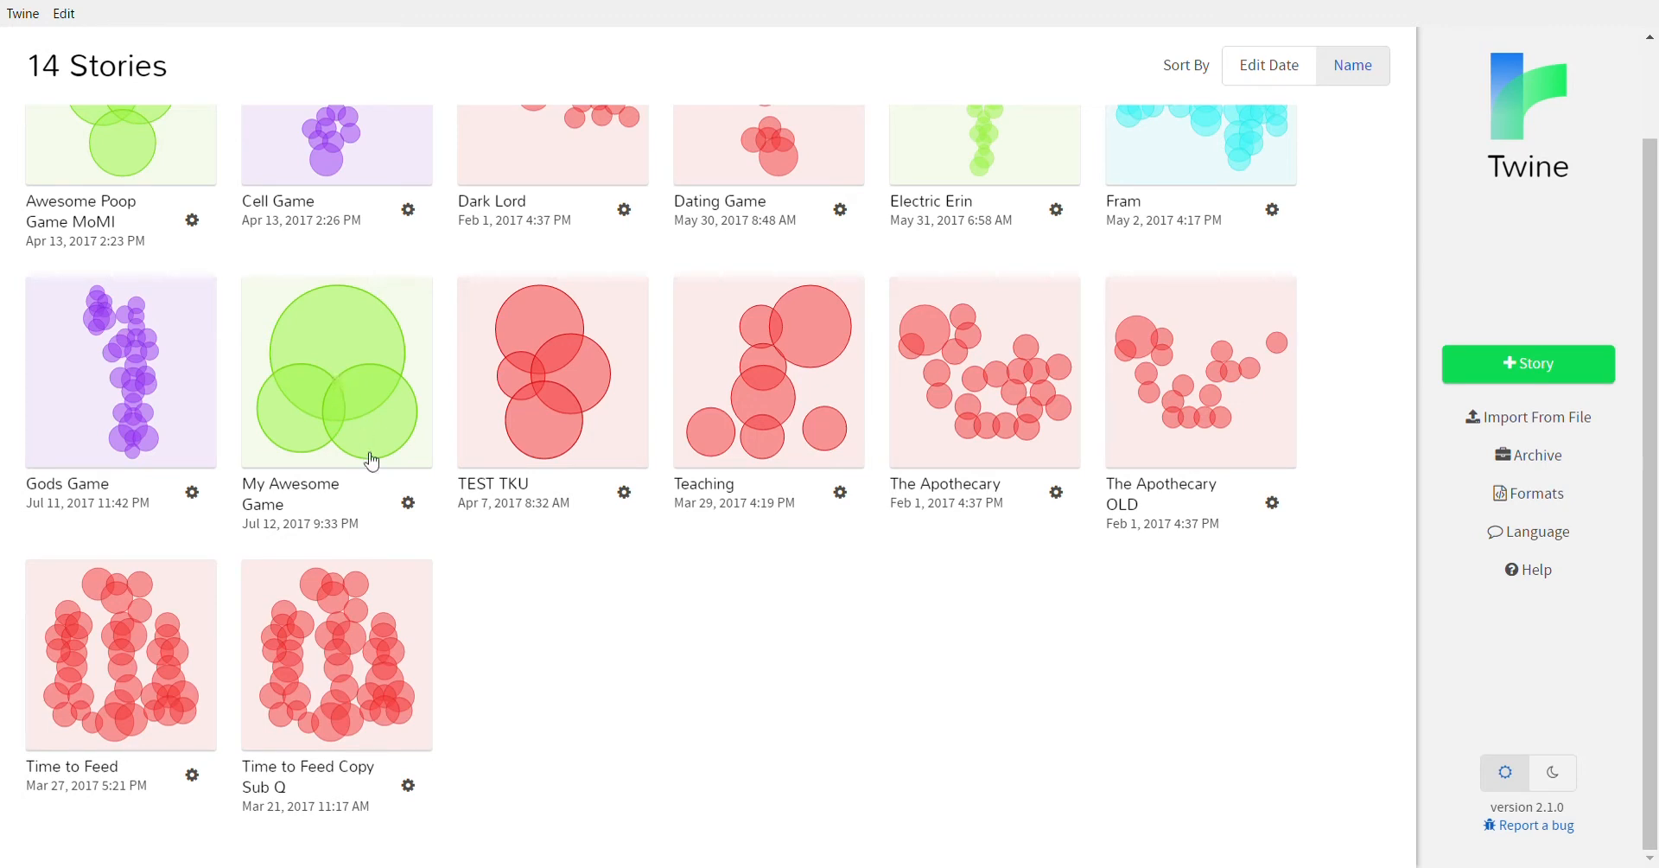
click(411, 508)
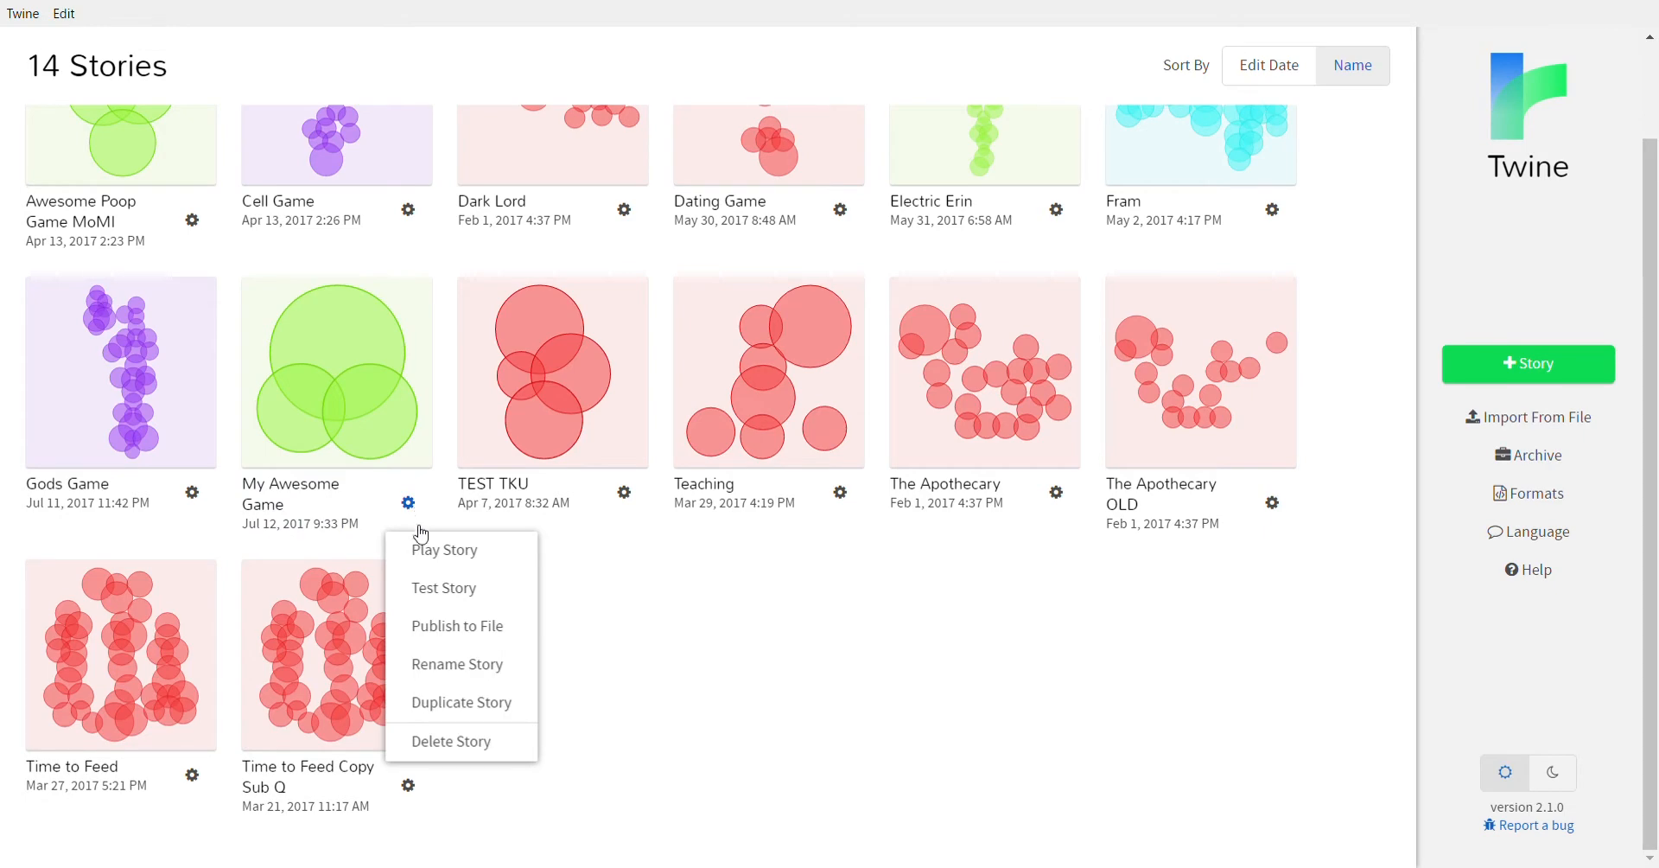
click(477, 743)
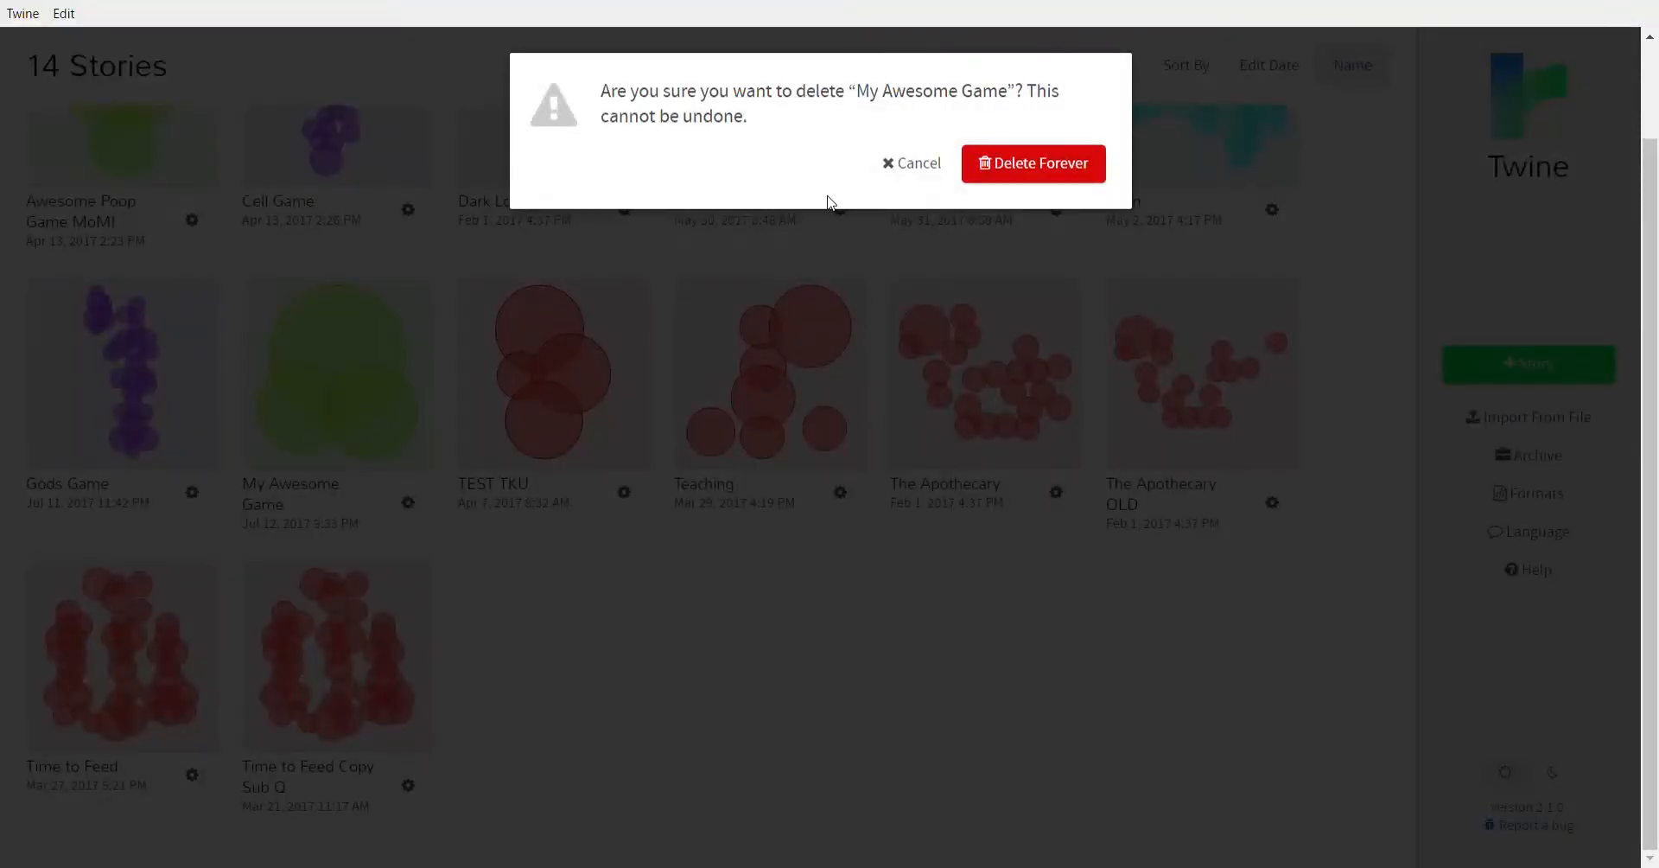
click(1033, 164)
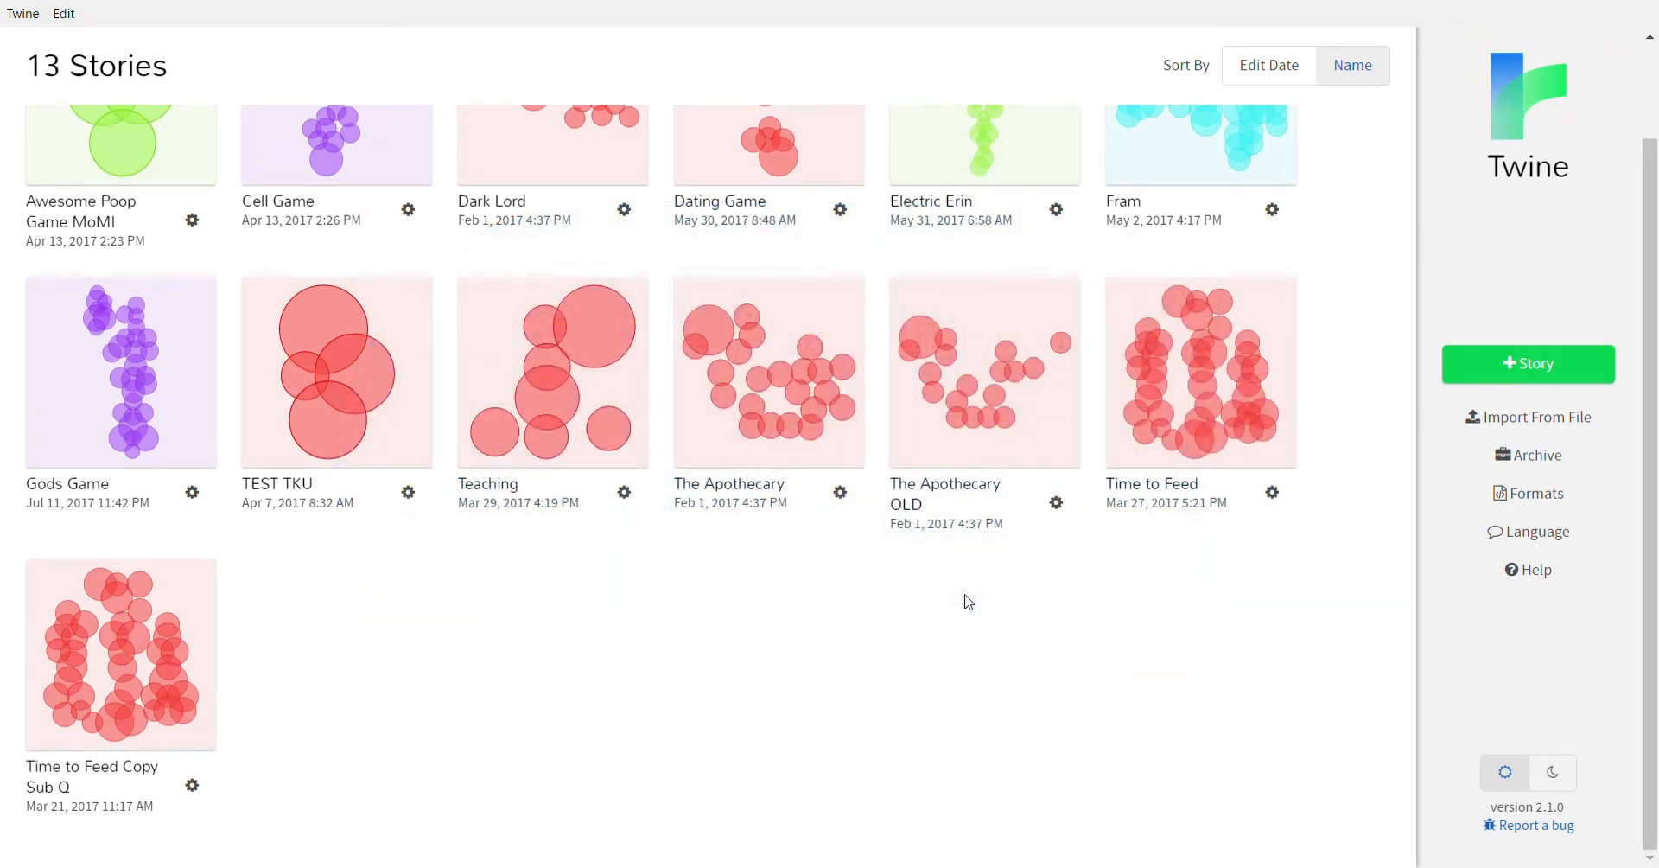
- Create a new story named "My amazingestestest game"
click(1492, 371)
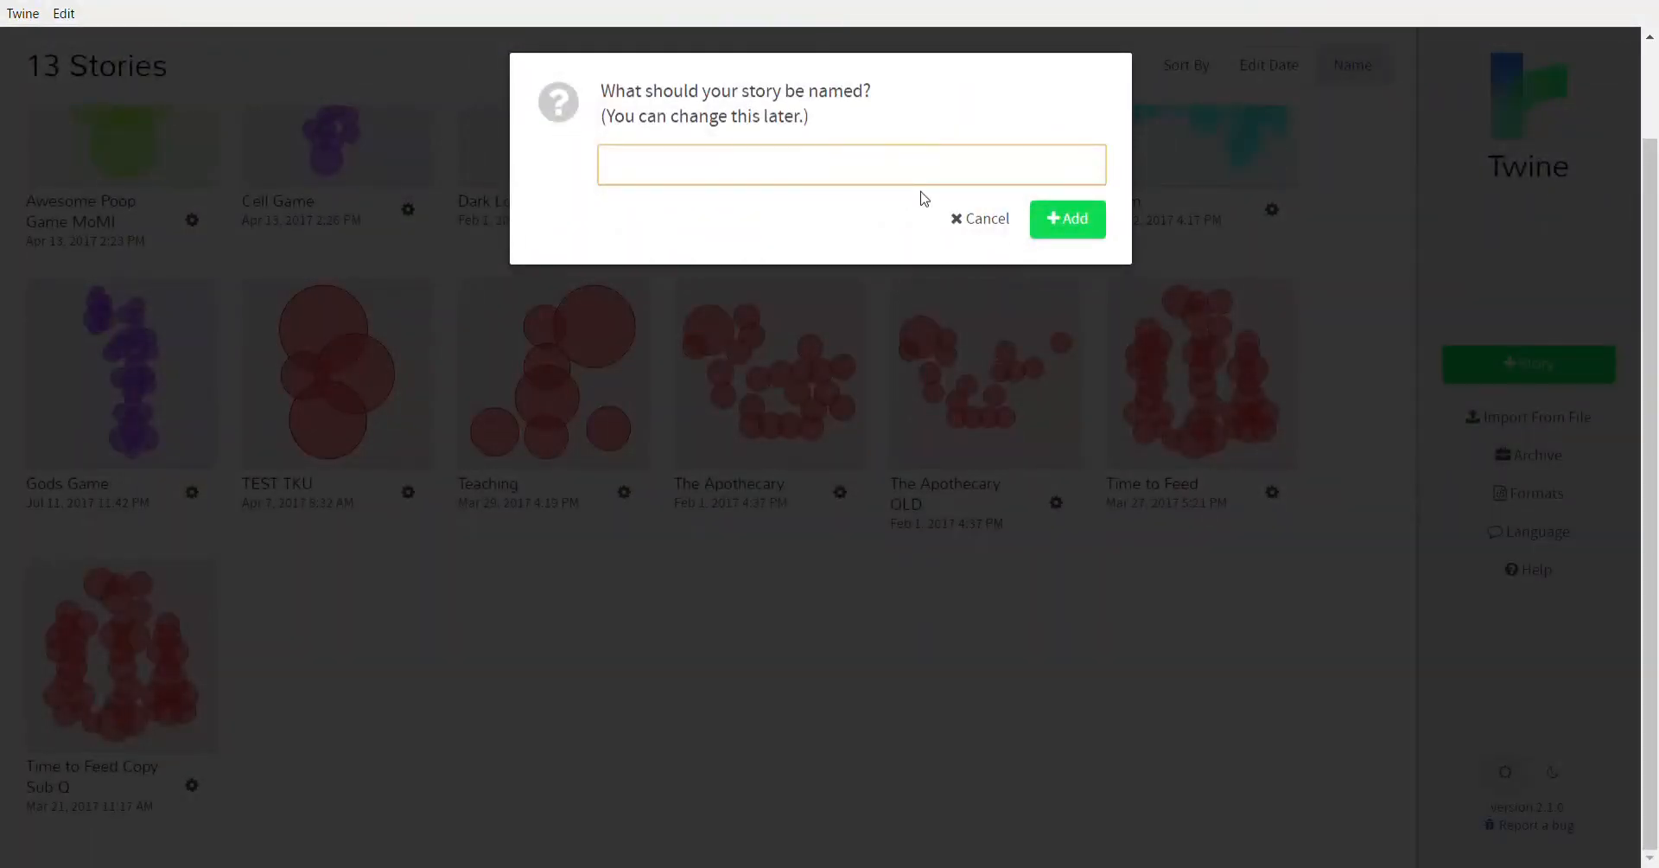
text(My amazingestestest game)
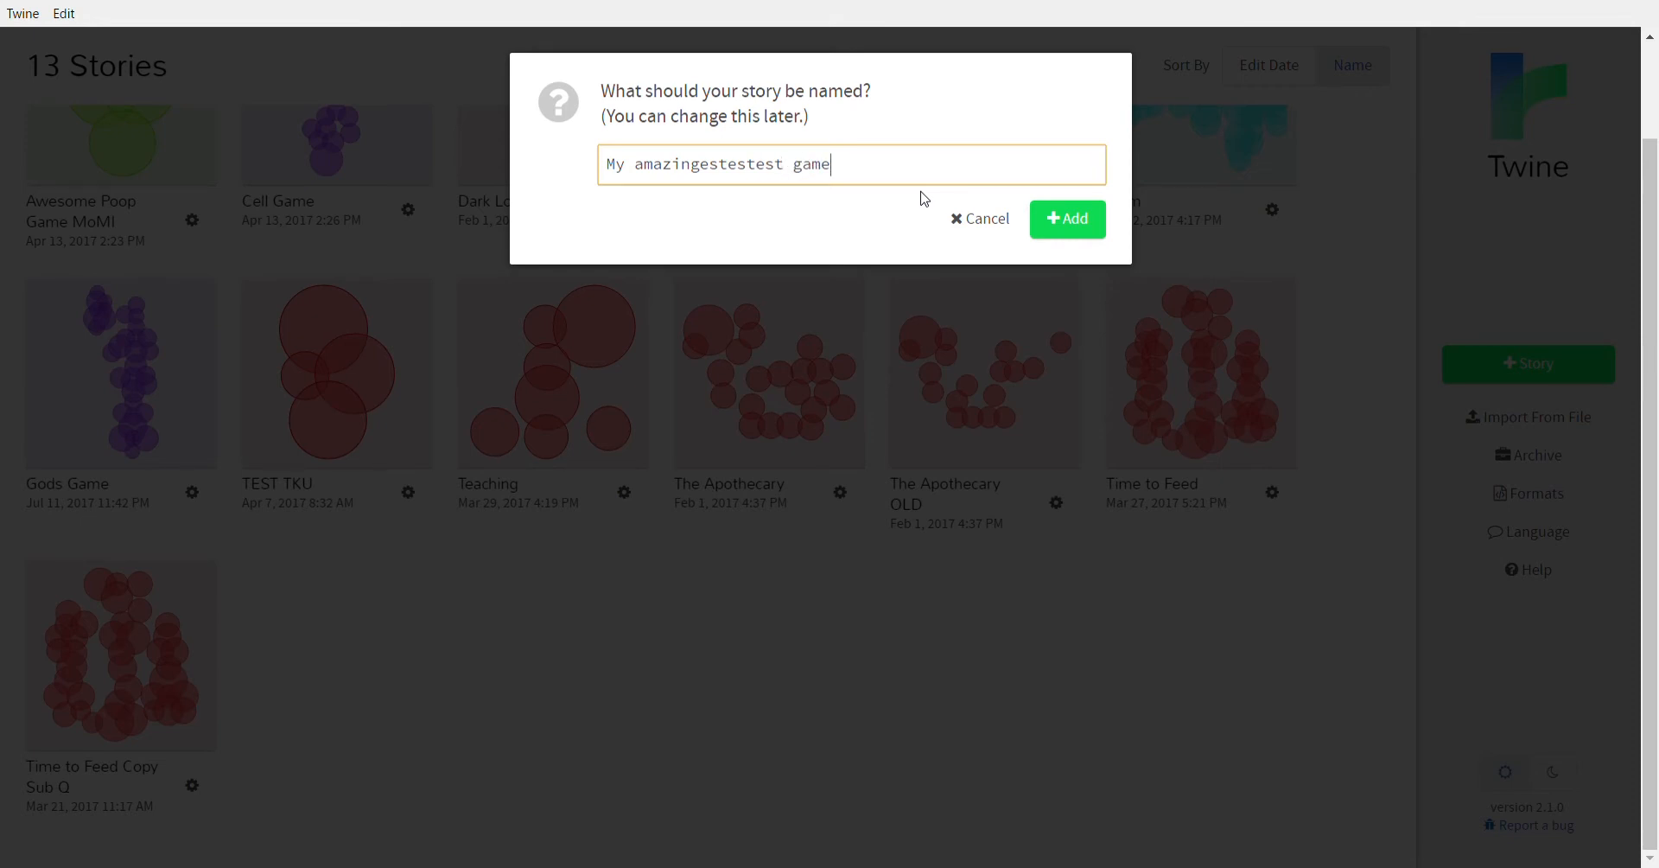
click(1066, 234)
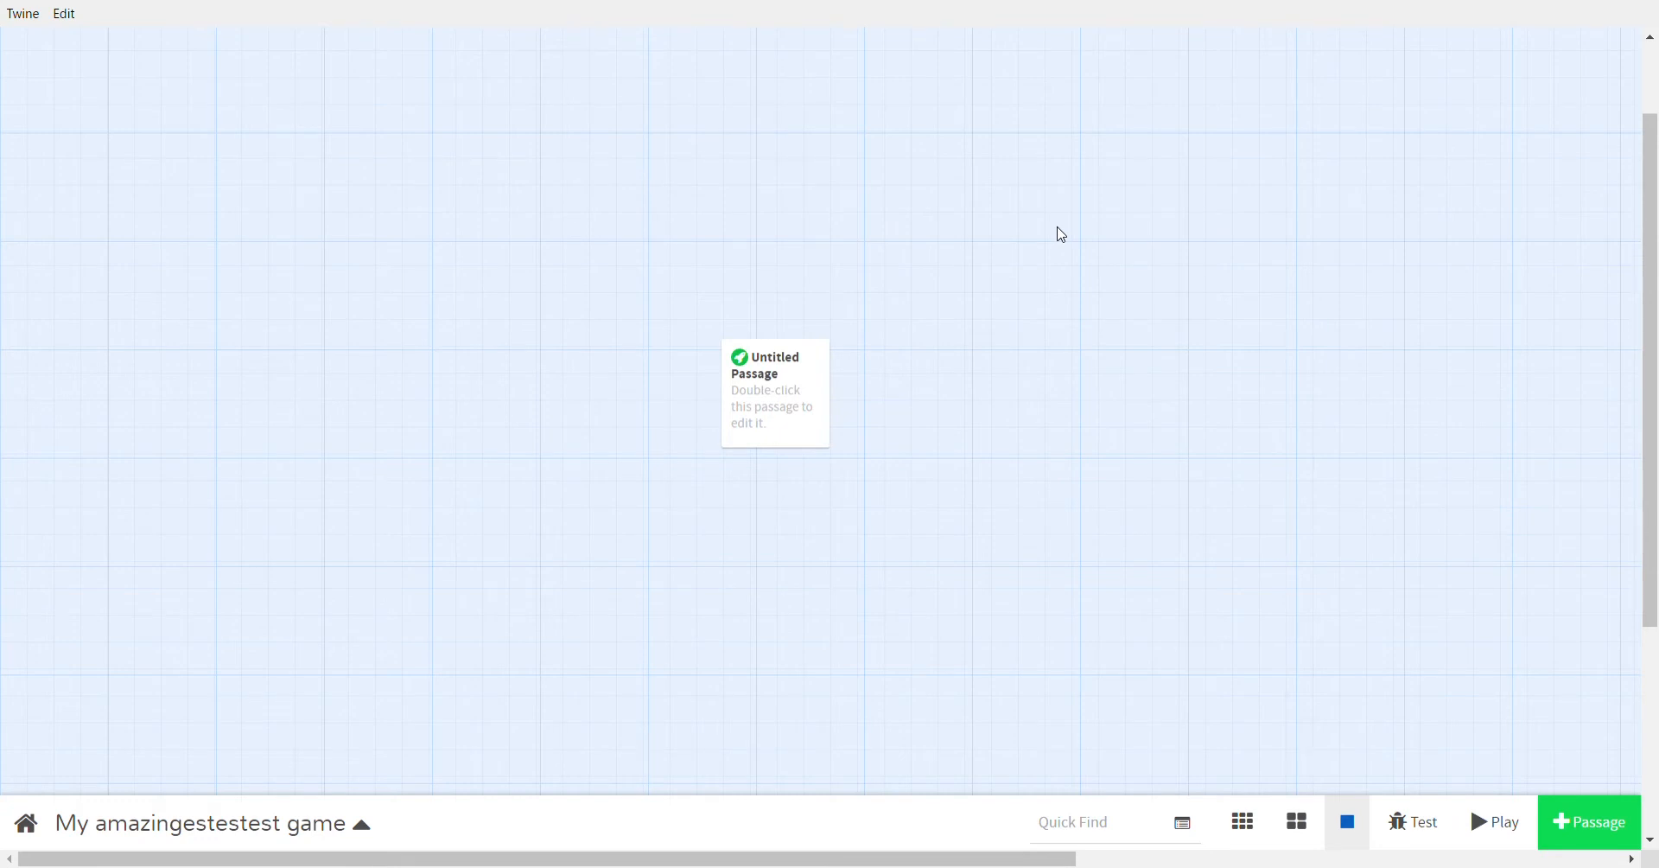
- Rename the untitled passage as "Start" and close its editor
double_click(812, 400)
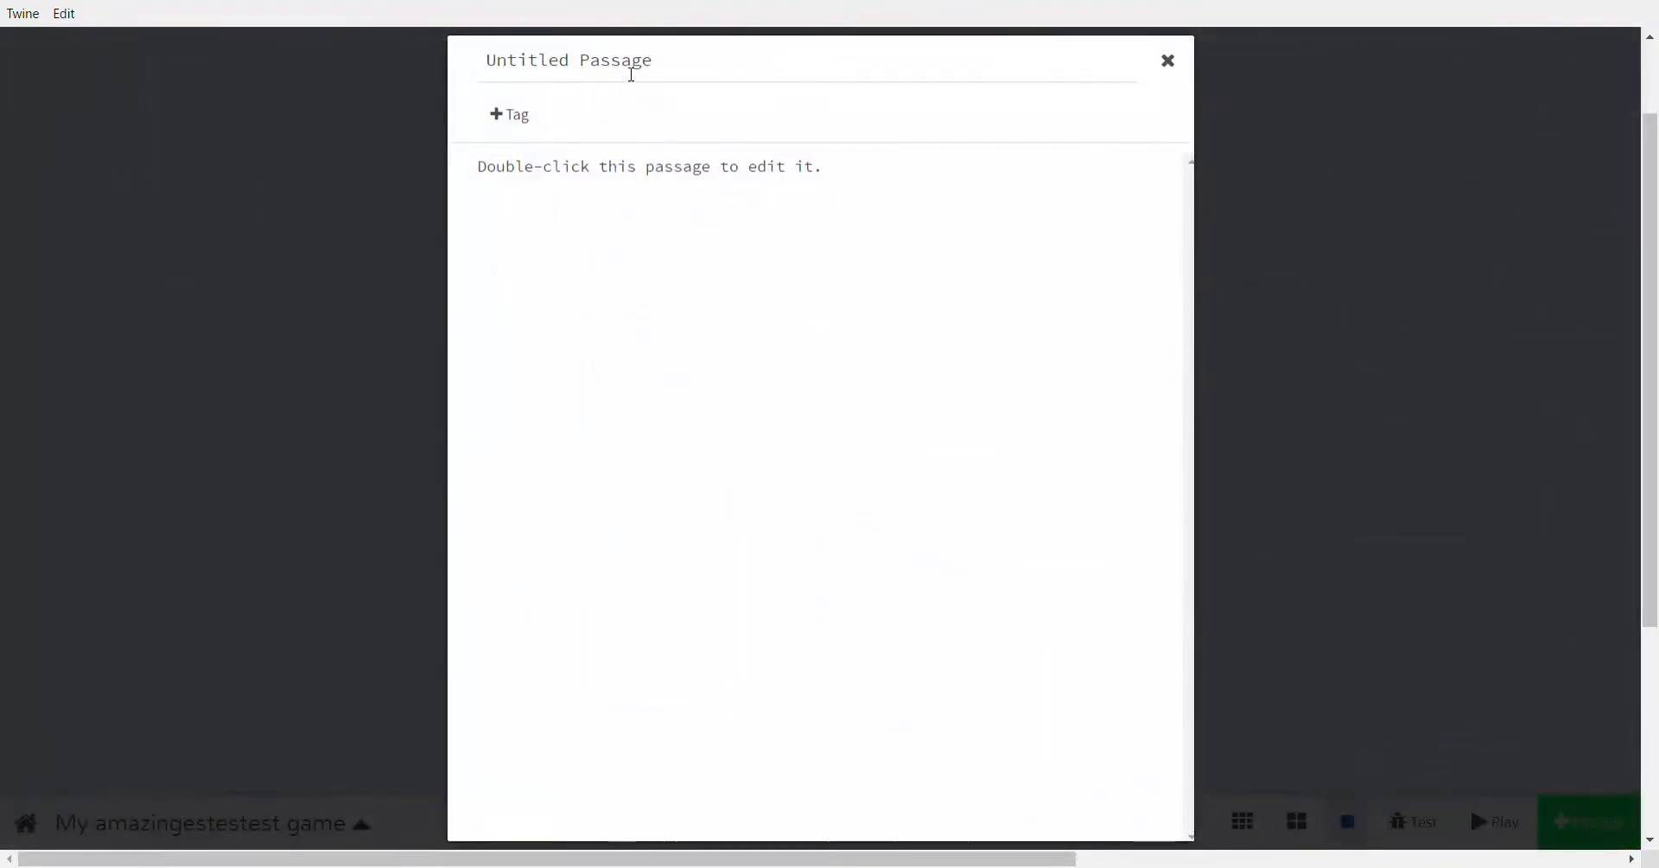
drag(655, 64, 473, 67)
text(St)
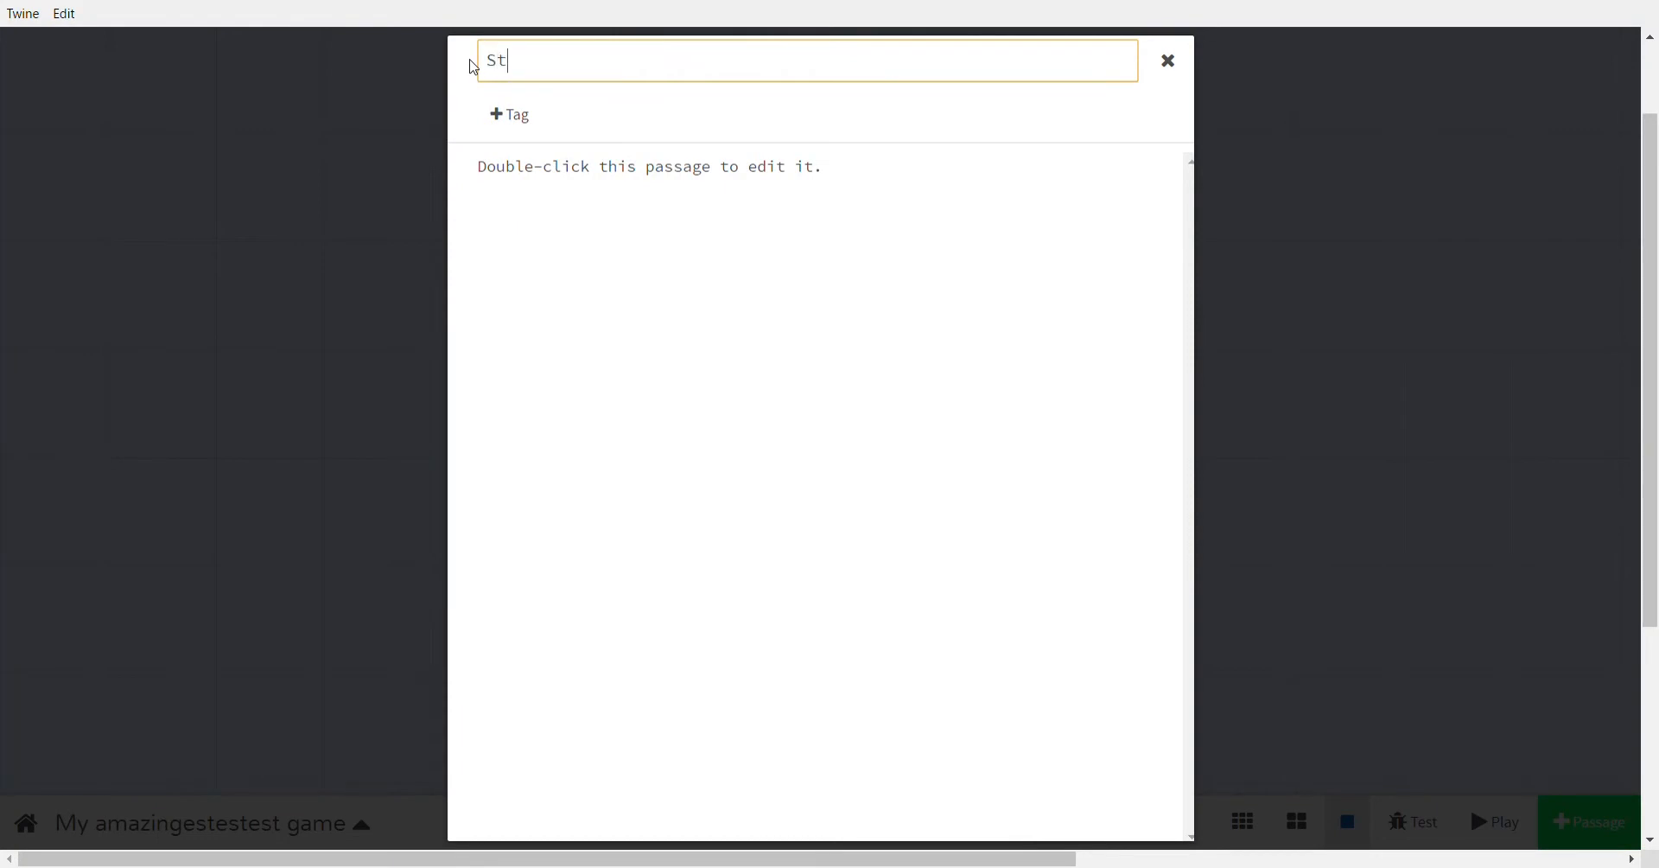
text(art)
click(1173, 75)
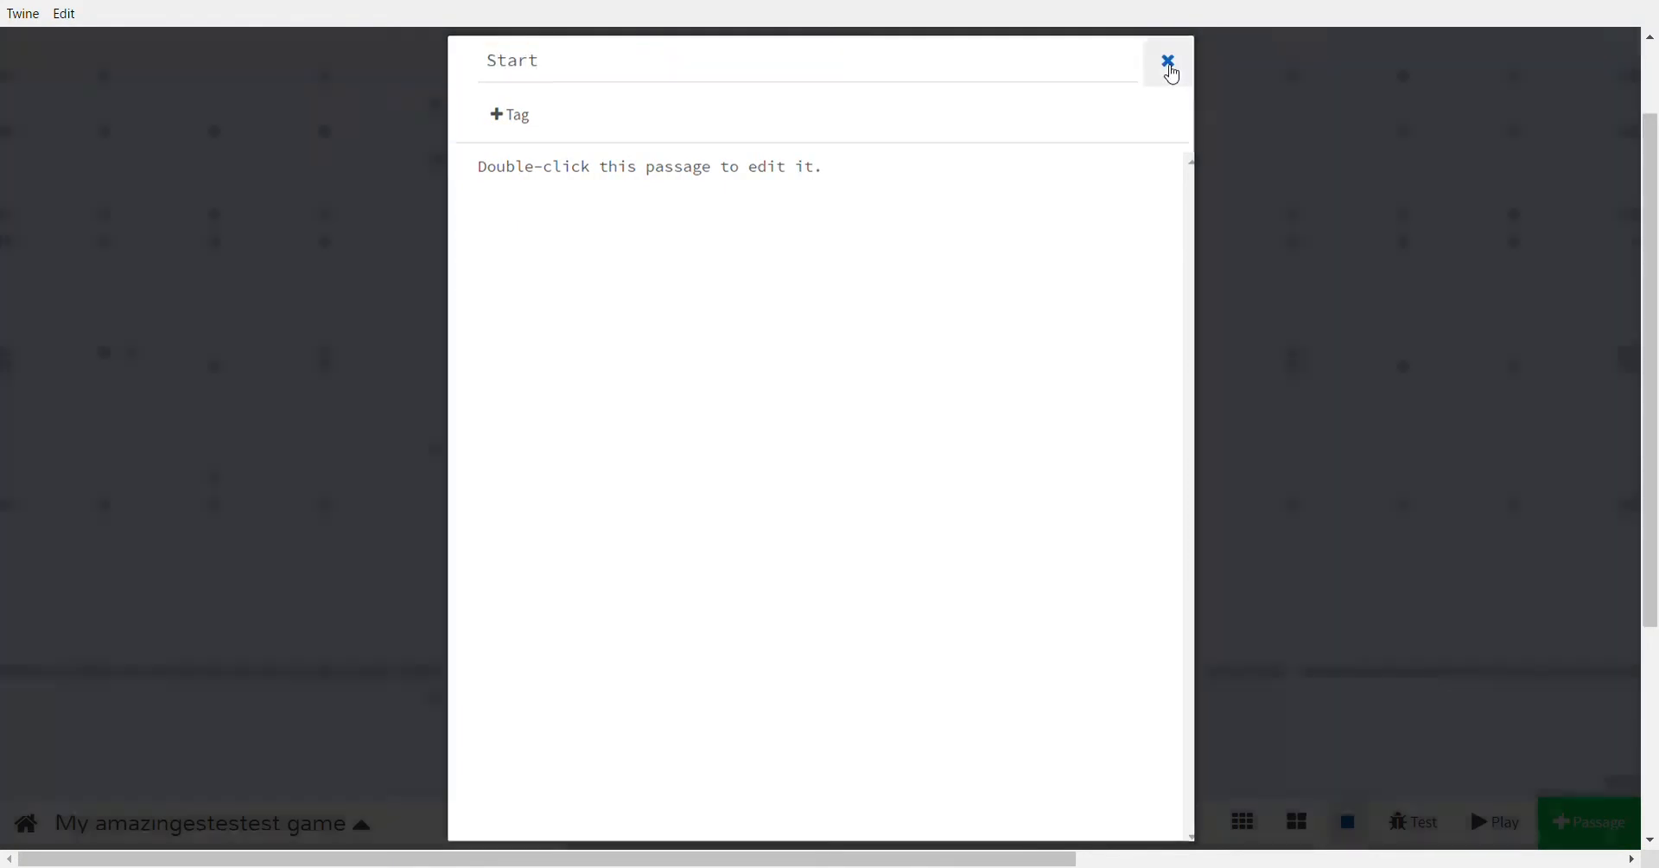
- Open and close the Start passage's editor, and set that passage as the story's starting point
mouse_move(764, 419)
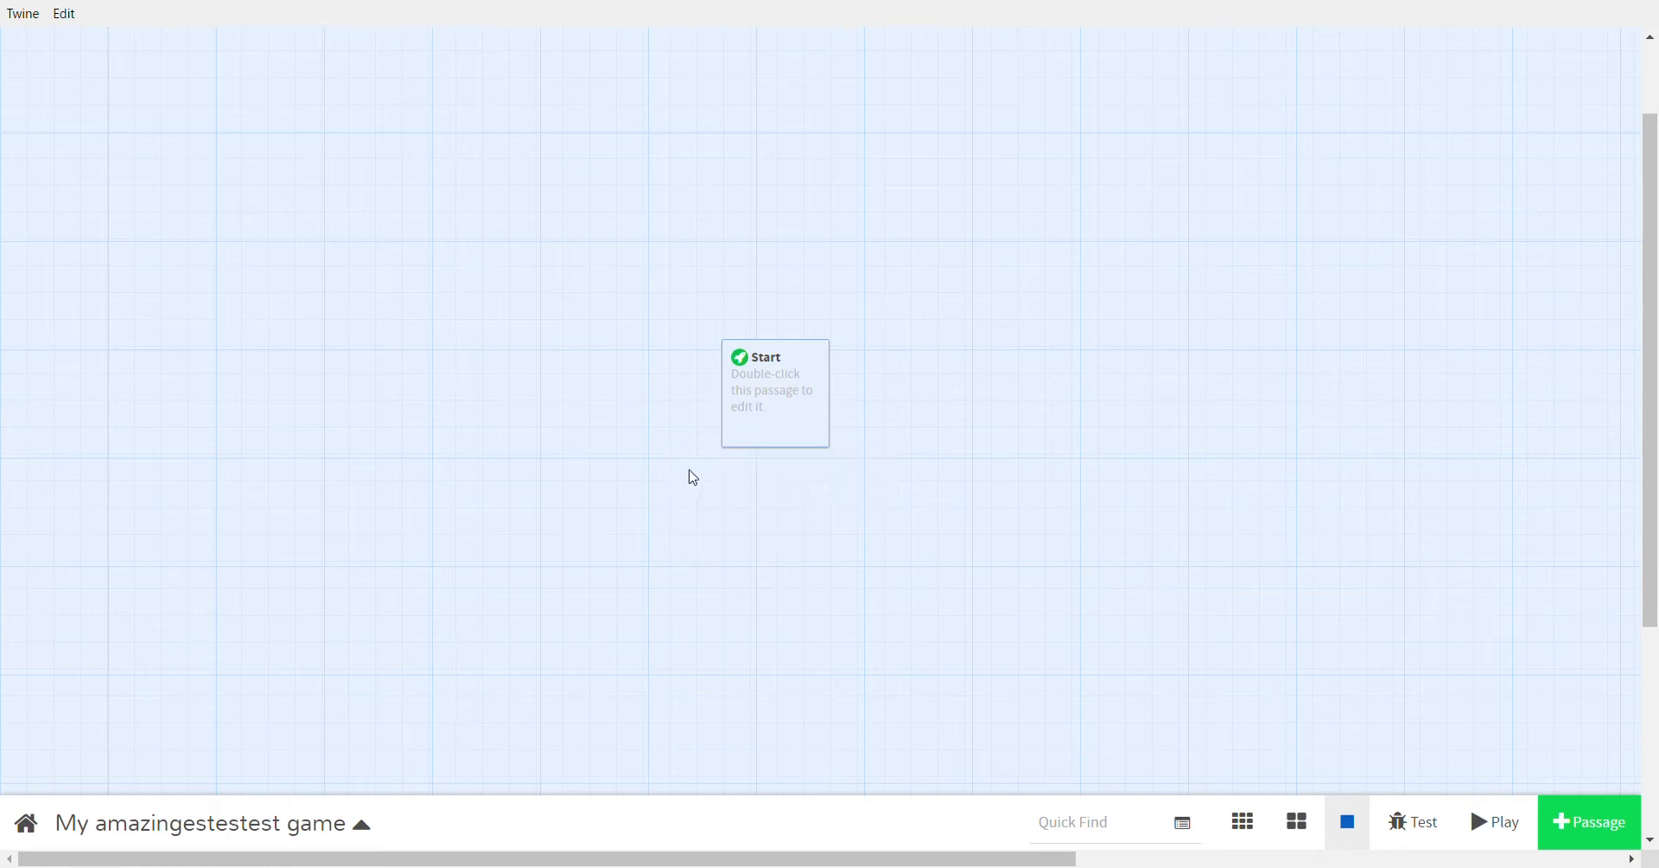
mouse_move(691, 472)
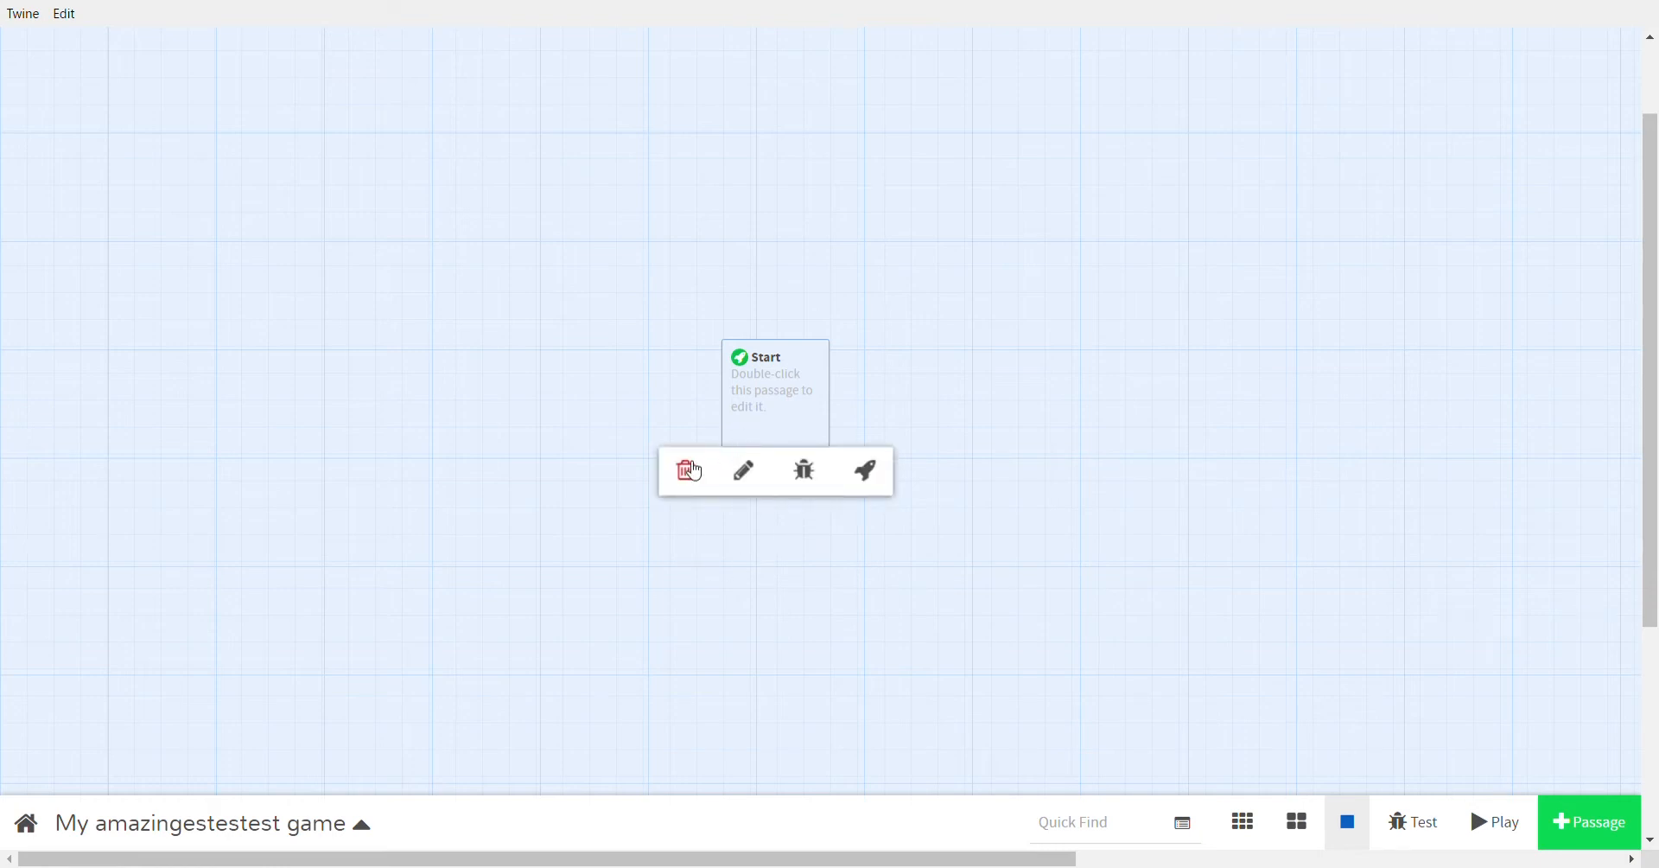
click(757, 481)
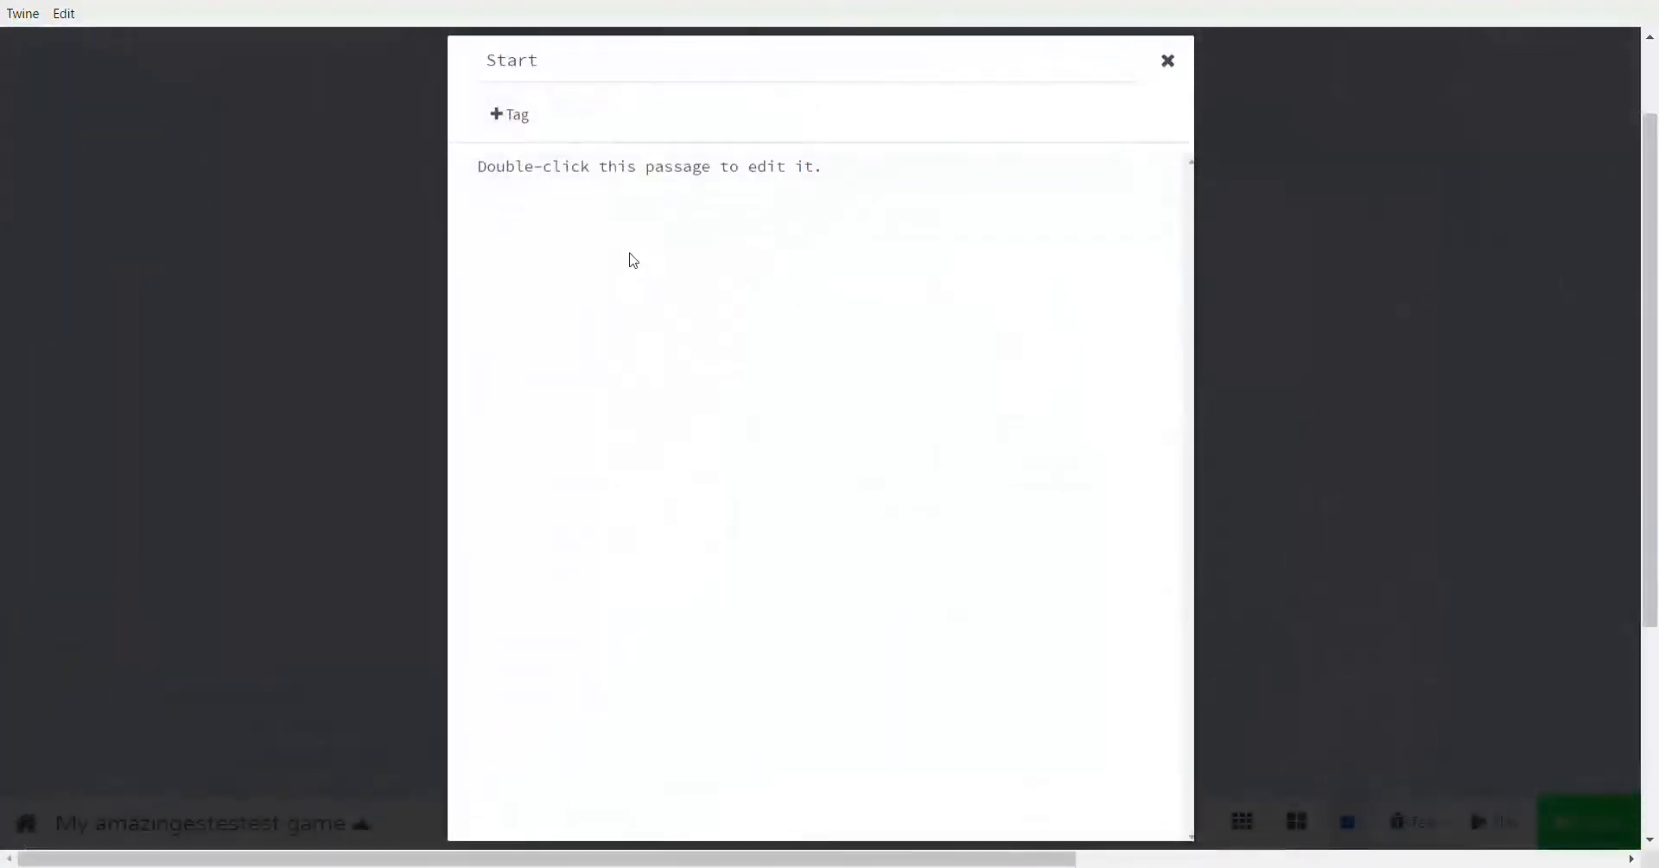
click(1168, 61)
mouse_move(823, 445)
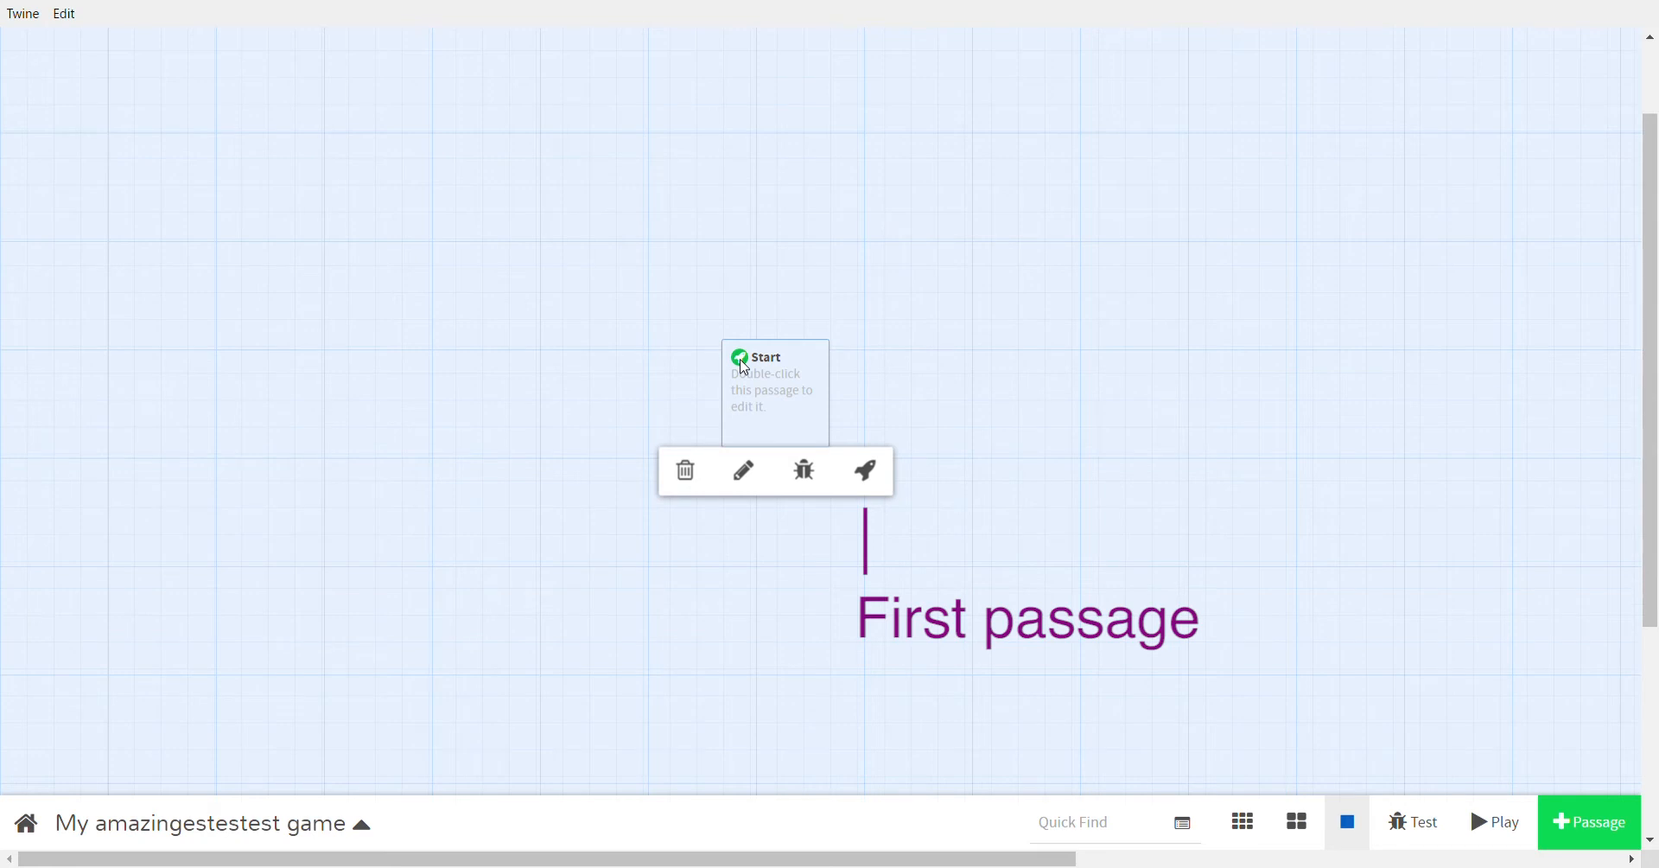
click(866, 471)
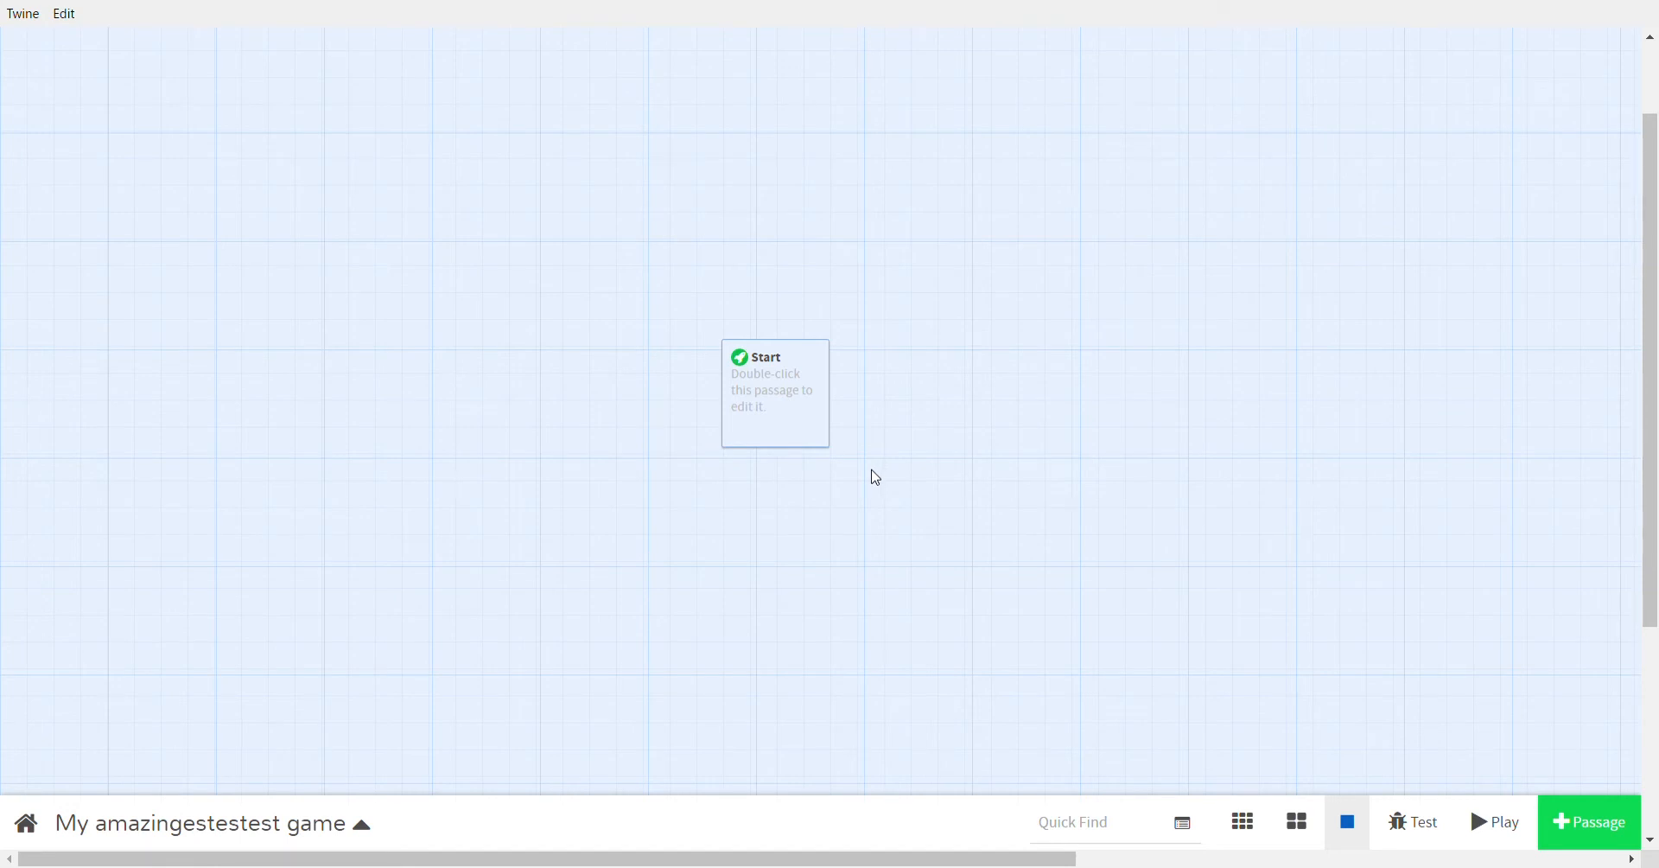
- Replace the Start passage's placeholder text with "What is your name?" and add the link [[Jordan]] below it
double_click(772, 393)
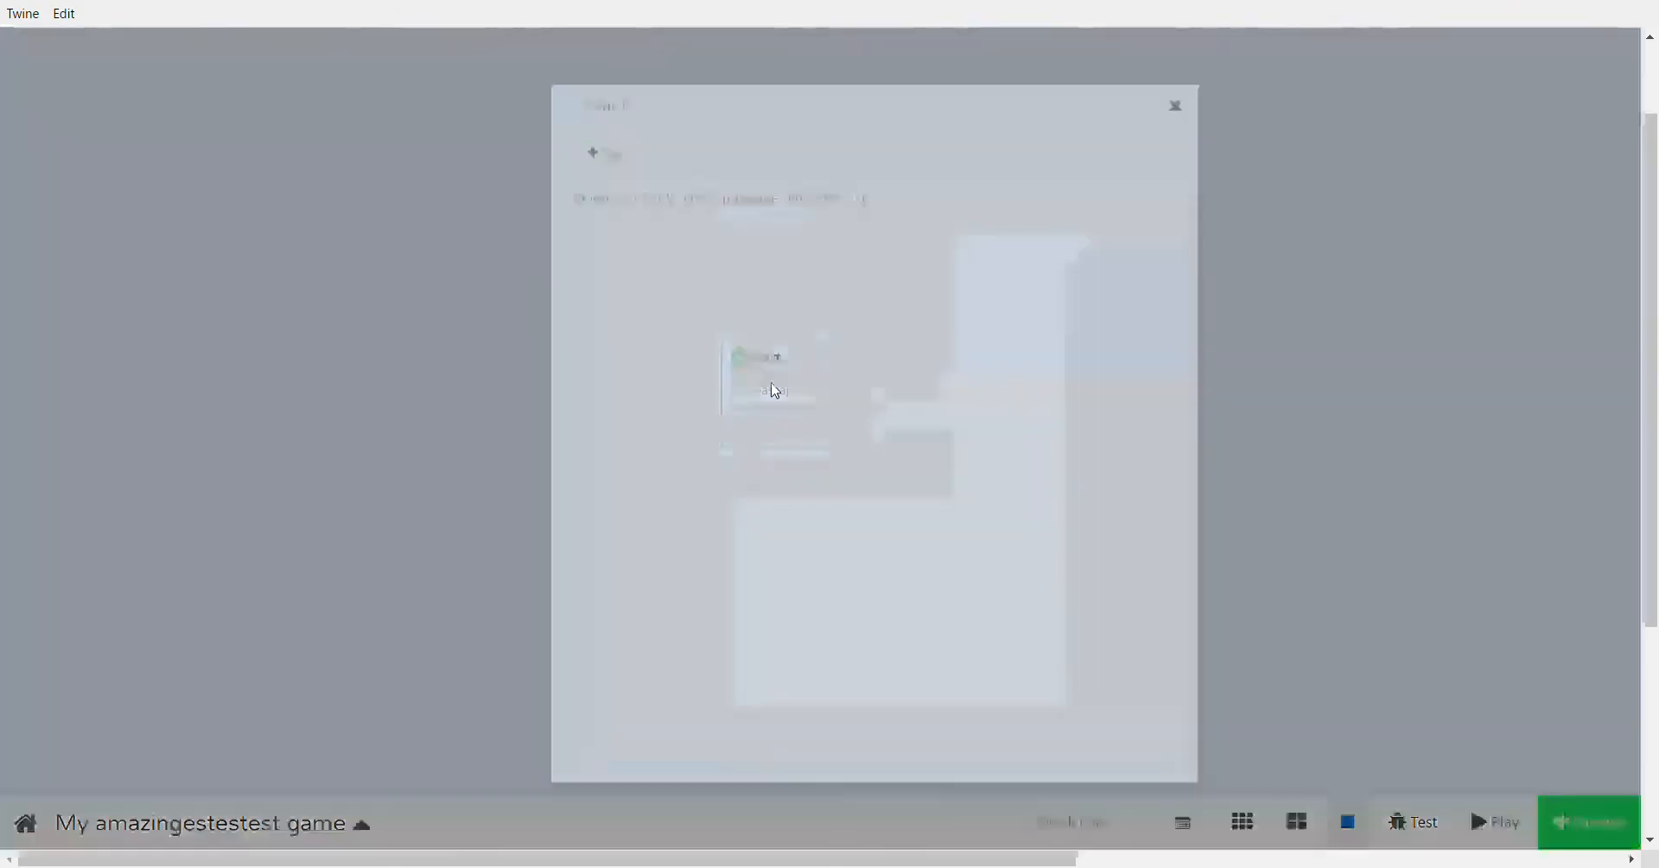
drag(863, 172, 463, 166)
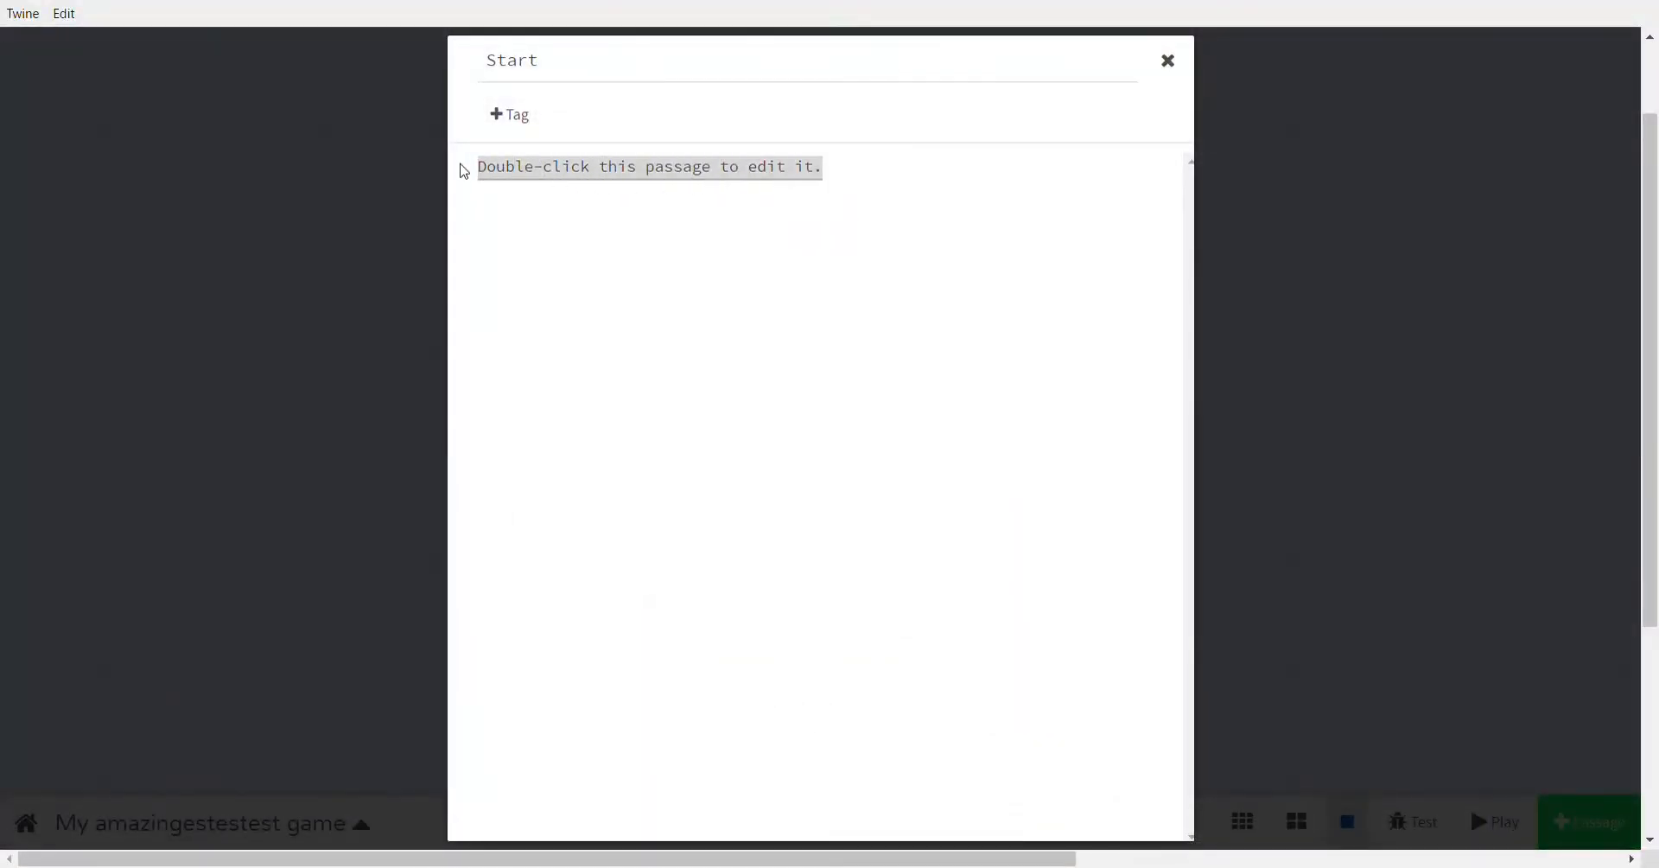
text(Wha)
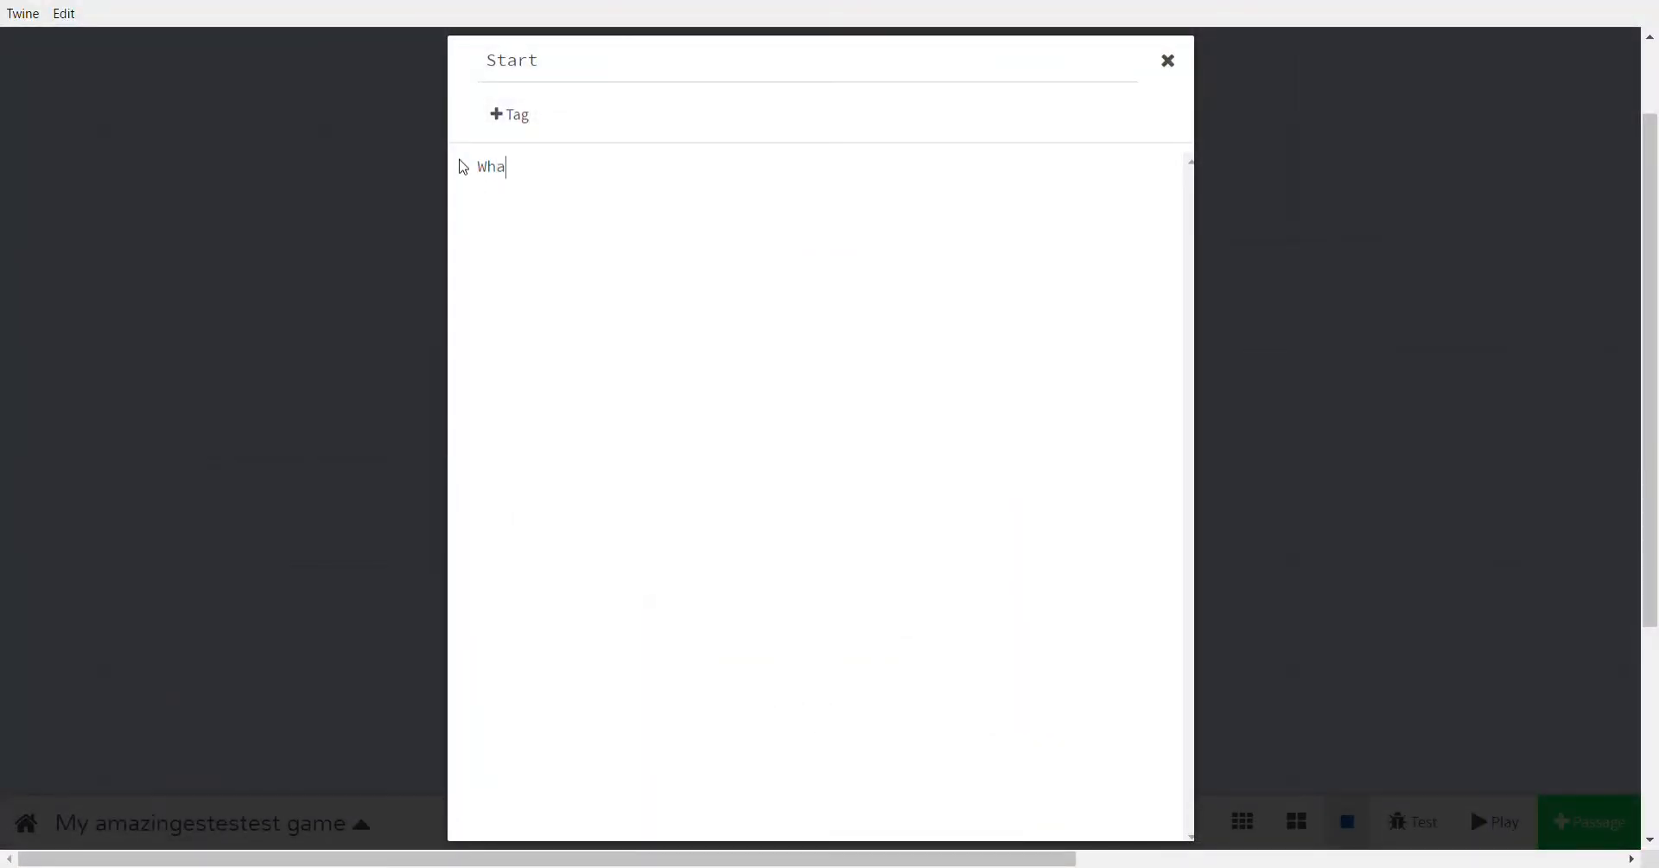
text(t is your name?)
key(Return)
text([[Jordan]])
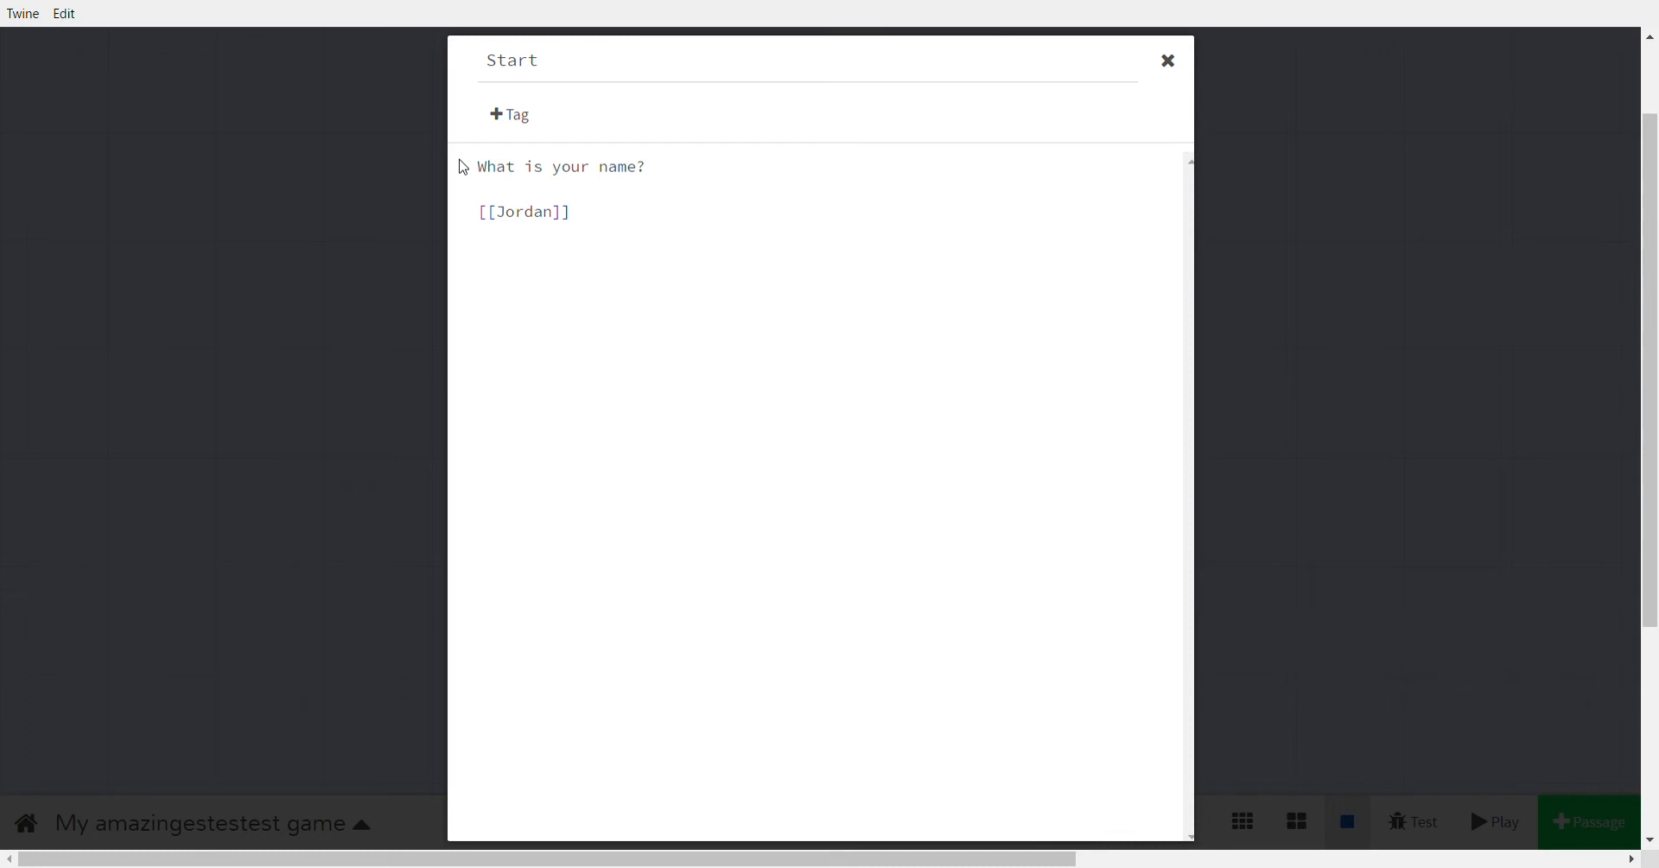
- Add the link [[Taylor]] below the Jordan link, separated by a blank line, and close the passage
key(Return)
key(Return)
text({Taylor)
key(BackSpace)
key(BackSpace)
key(BackSpace)
key(BackSpace)
key(BackSpace)
key(BackSpace)
key(BackSpace)
text([[Taylo)
text(]])
click(1169, 60)
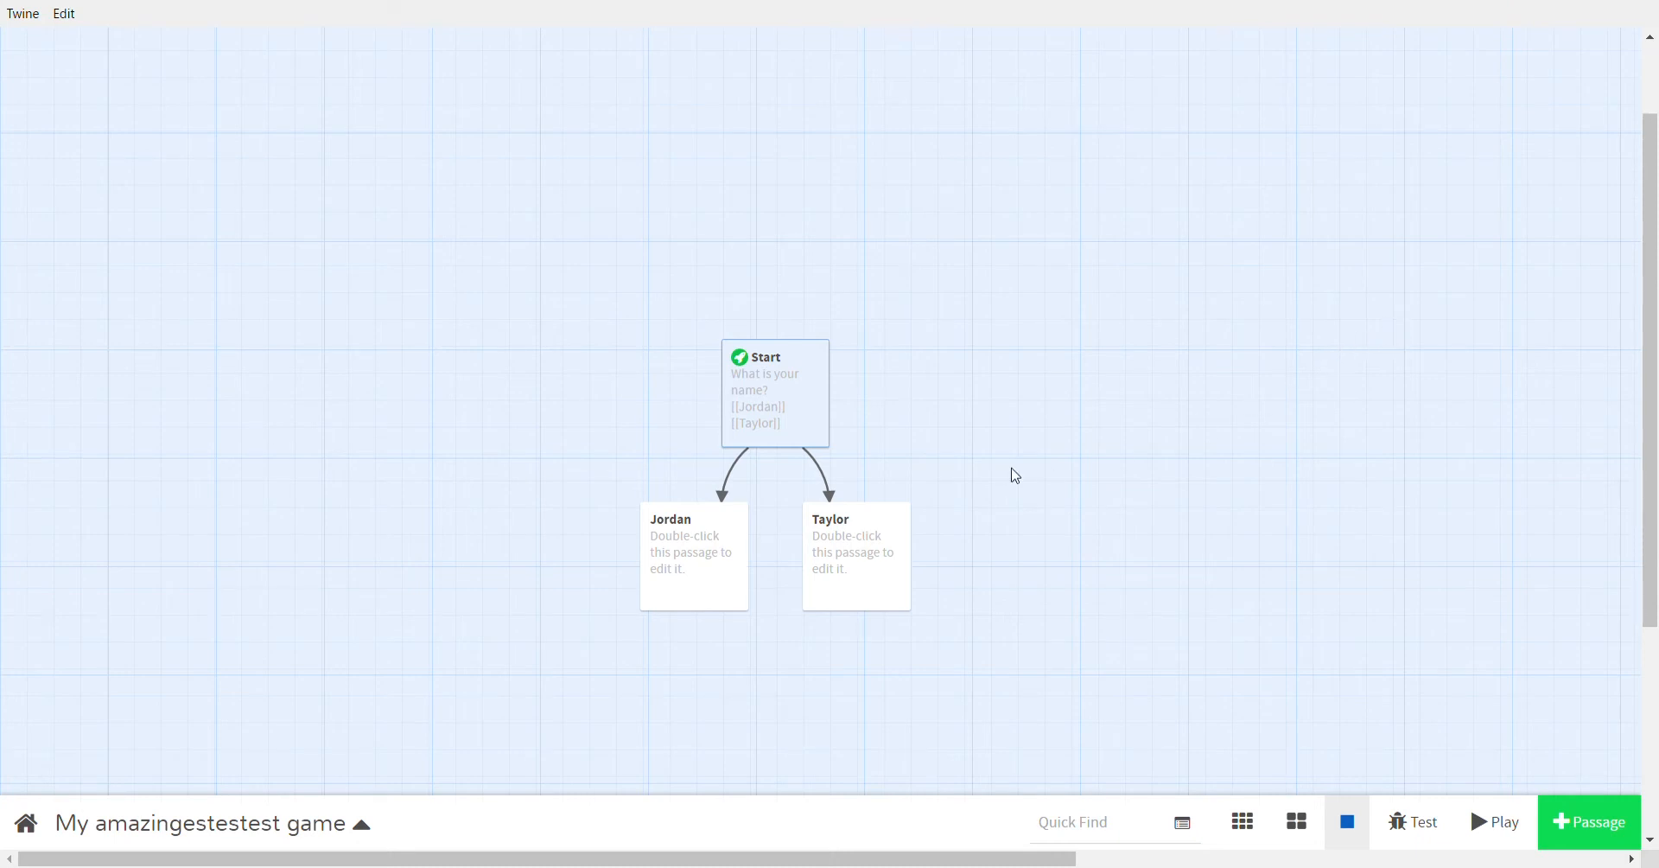
- Insert (set: $name to "noName") on a new line above the question in the Start passage and close it
mouse_move(787, 427)
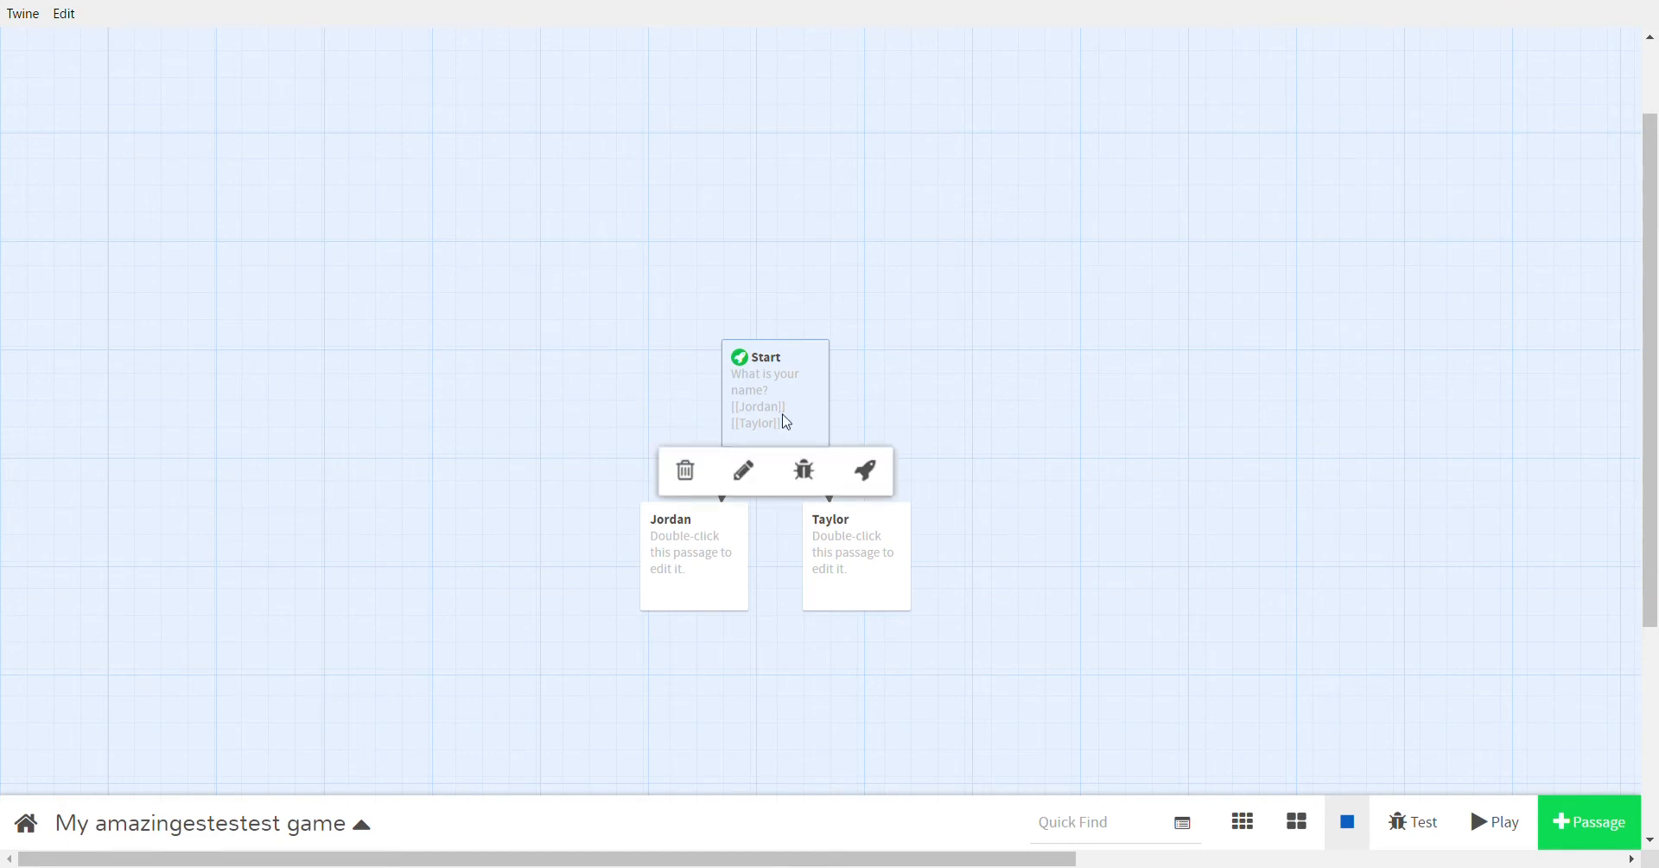
double_click(787, 422)
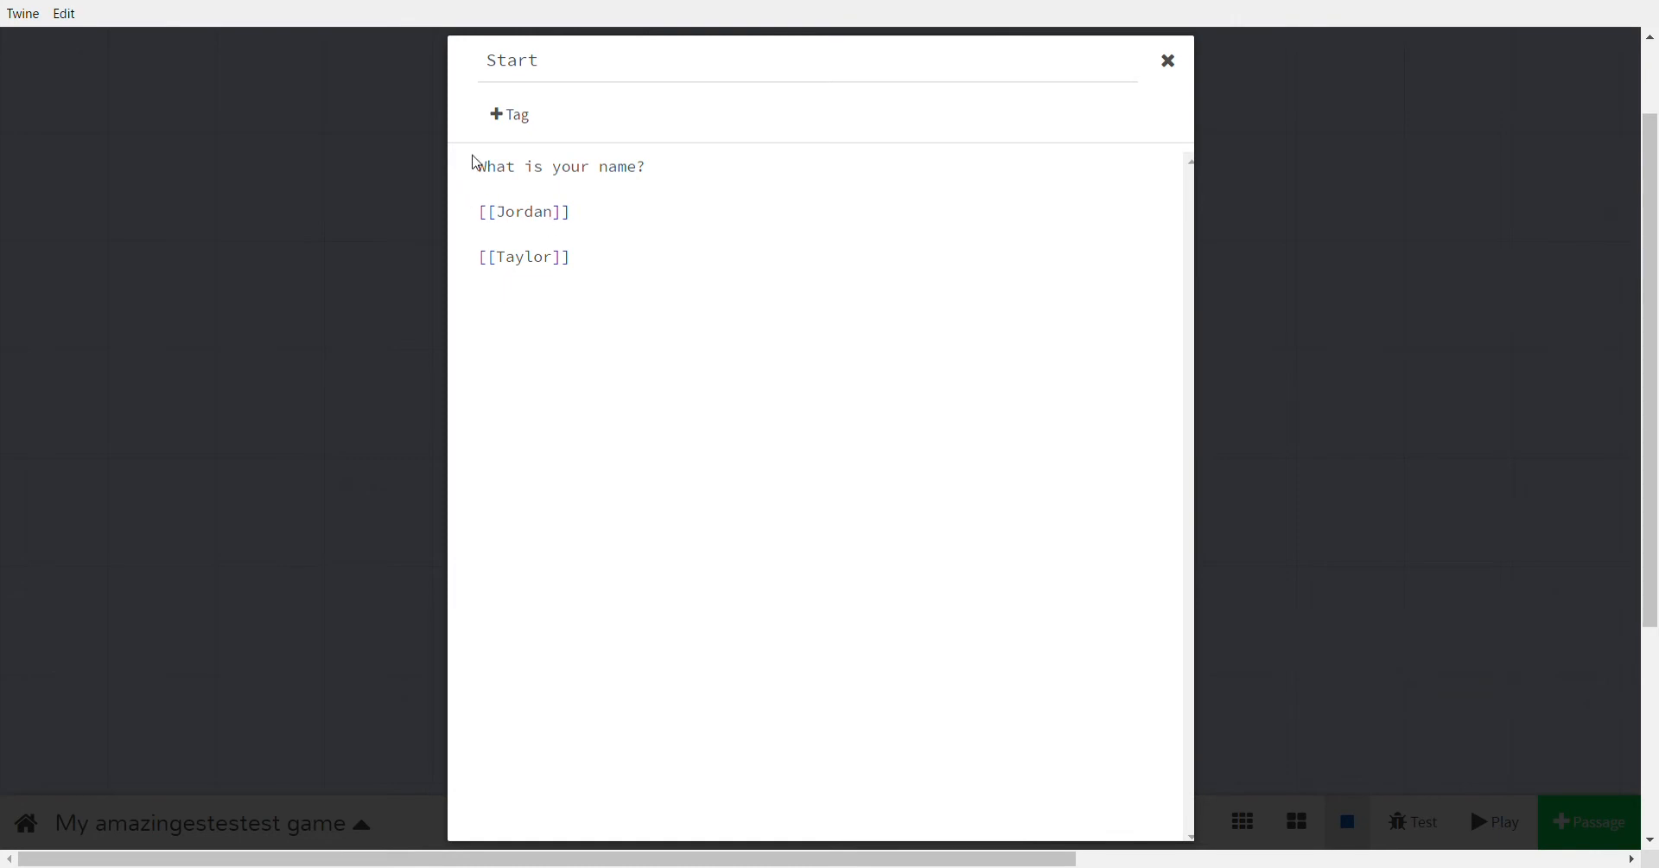
click(486, 168)
key(Return)
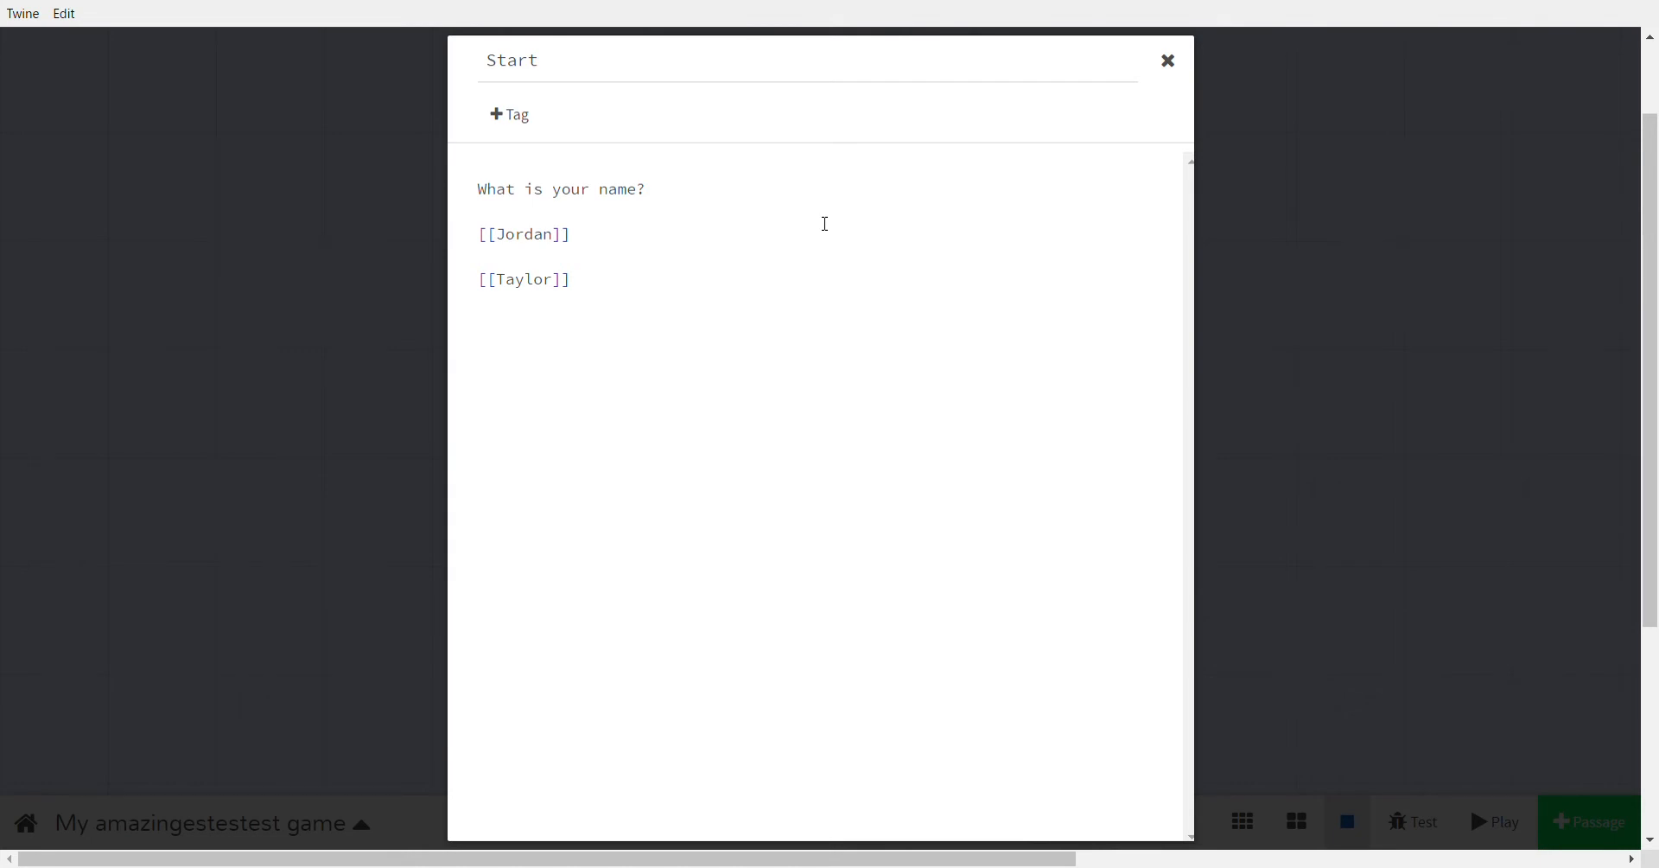
text((set:)
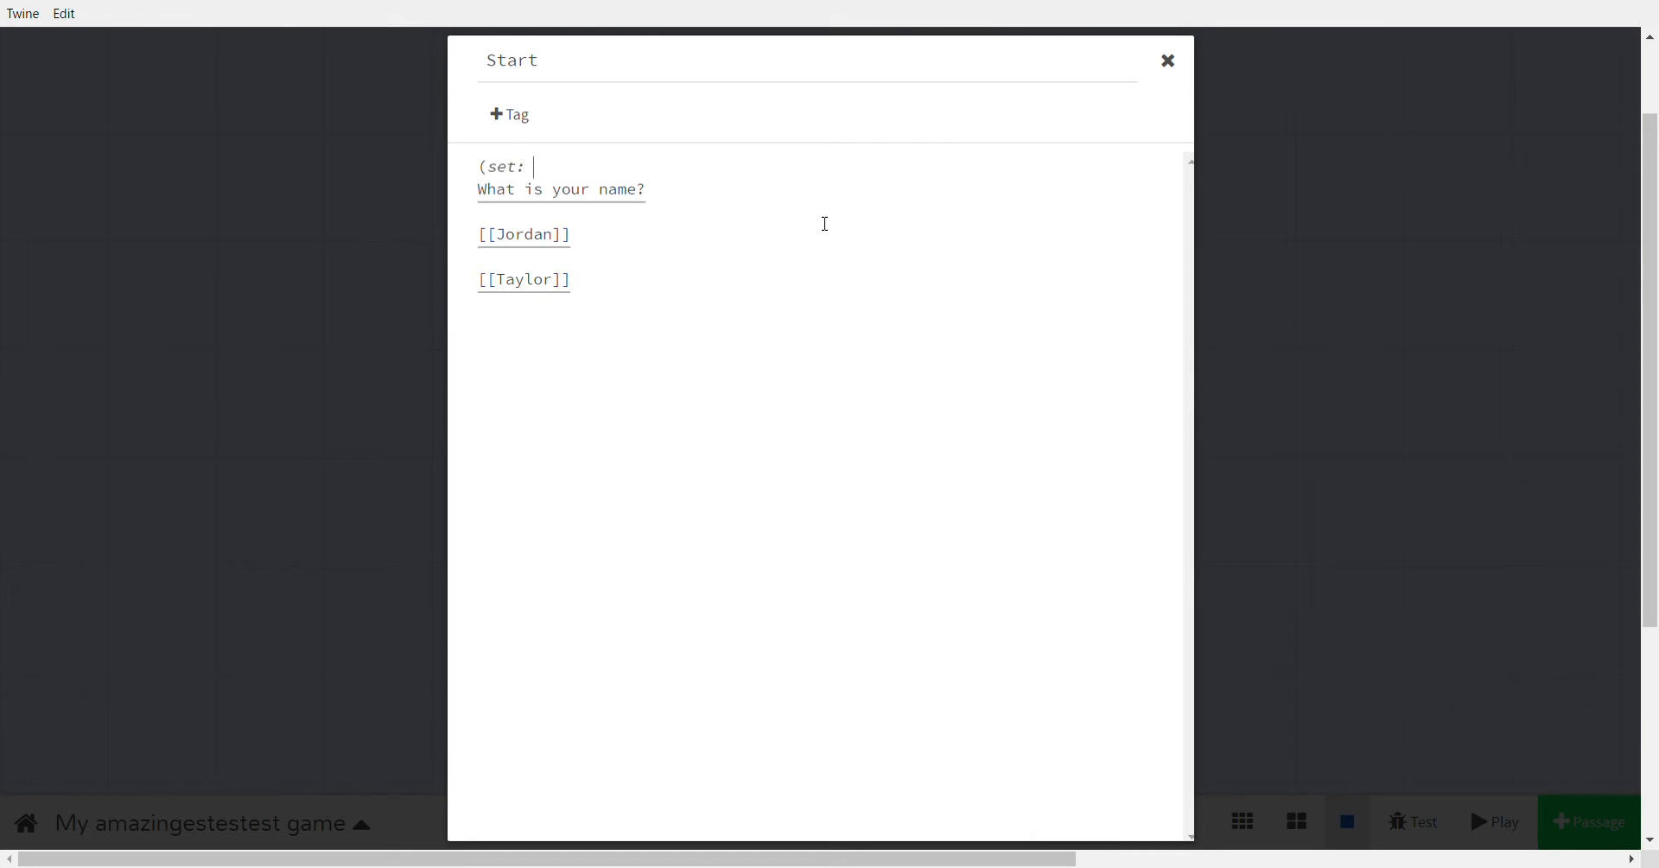
text( $name to "noName)
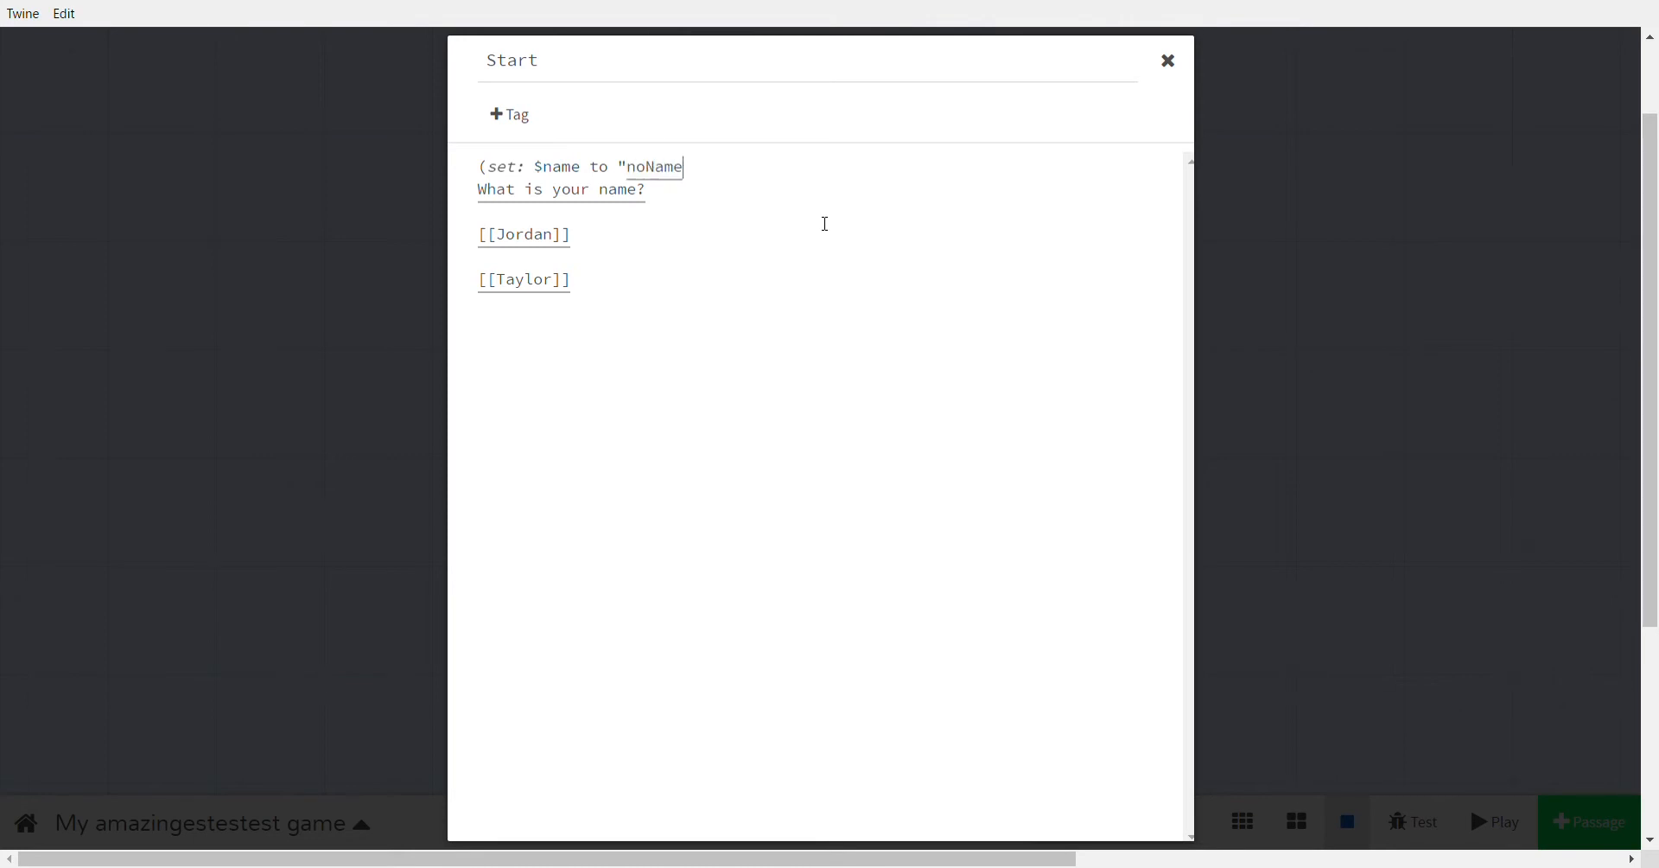
text("))
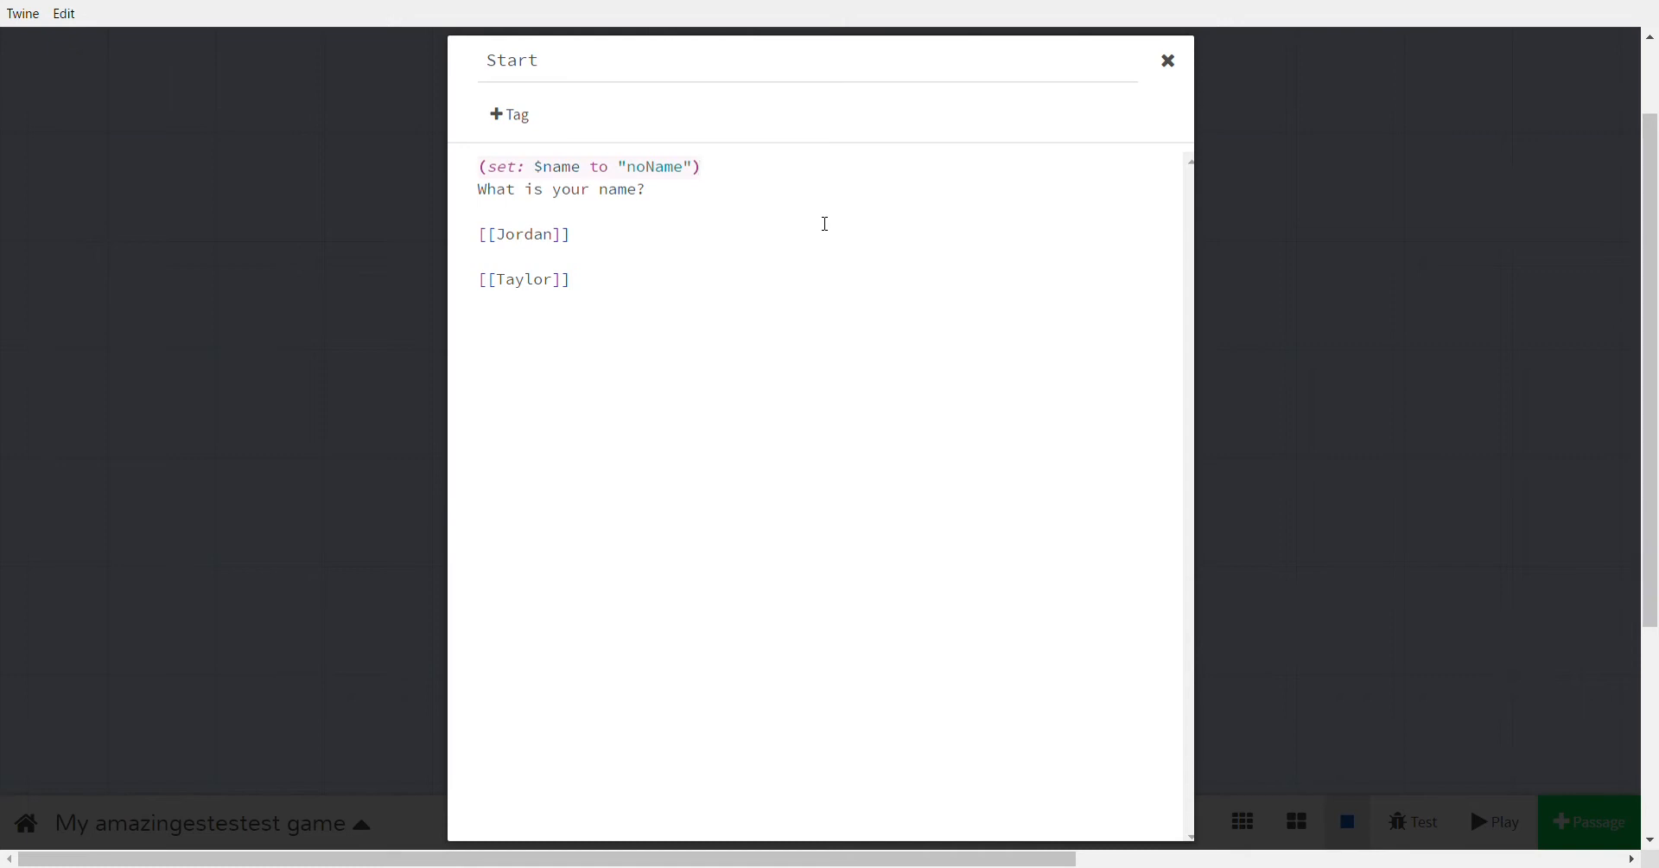
click(721, 172)
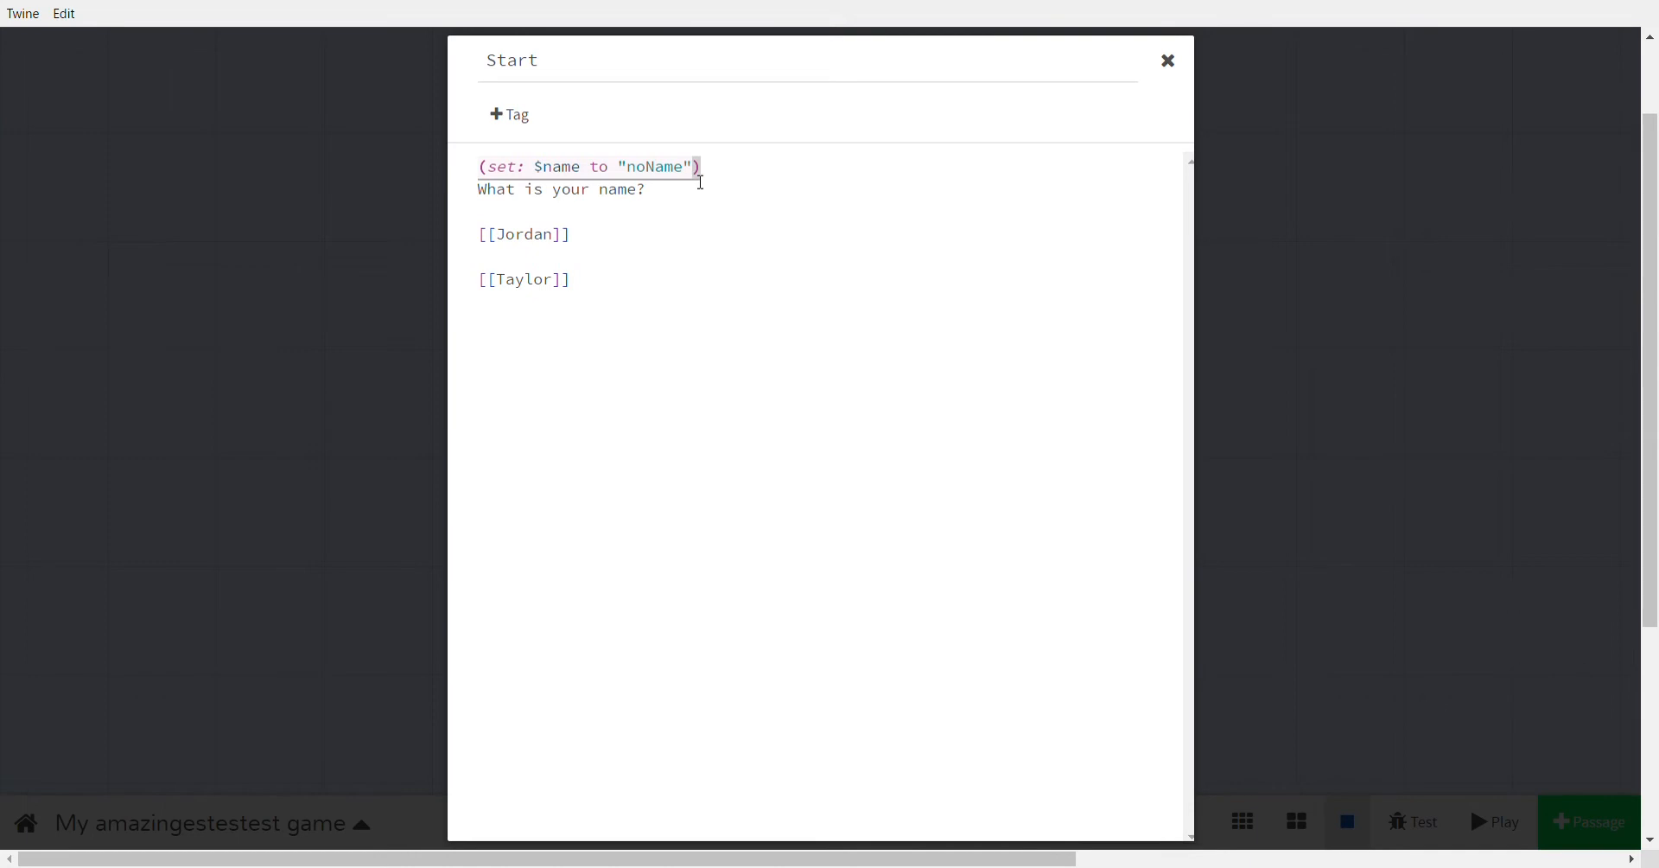
click(482, 168)
click(649, 213)
click(1172, 63)
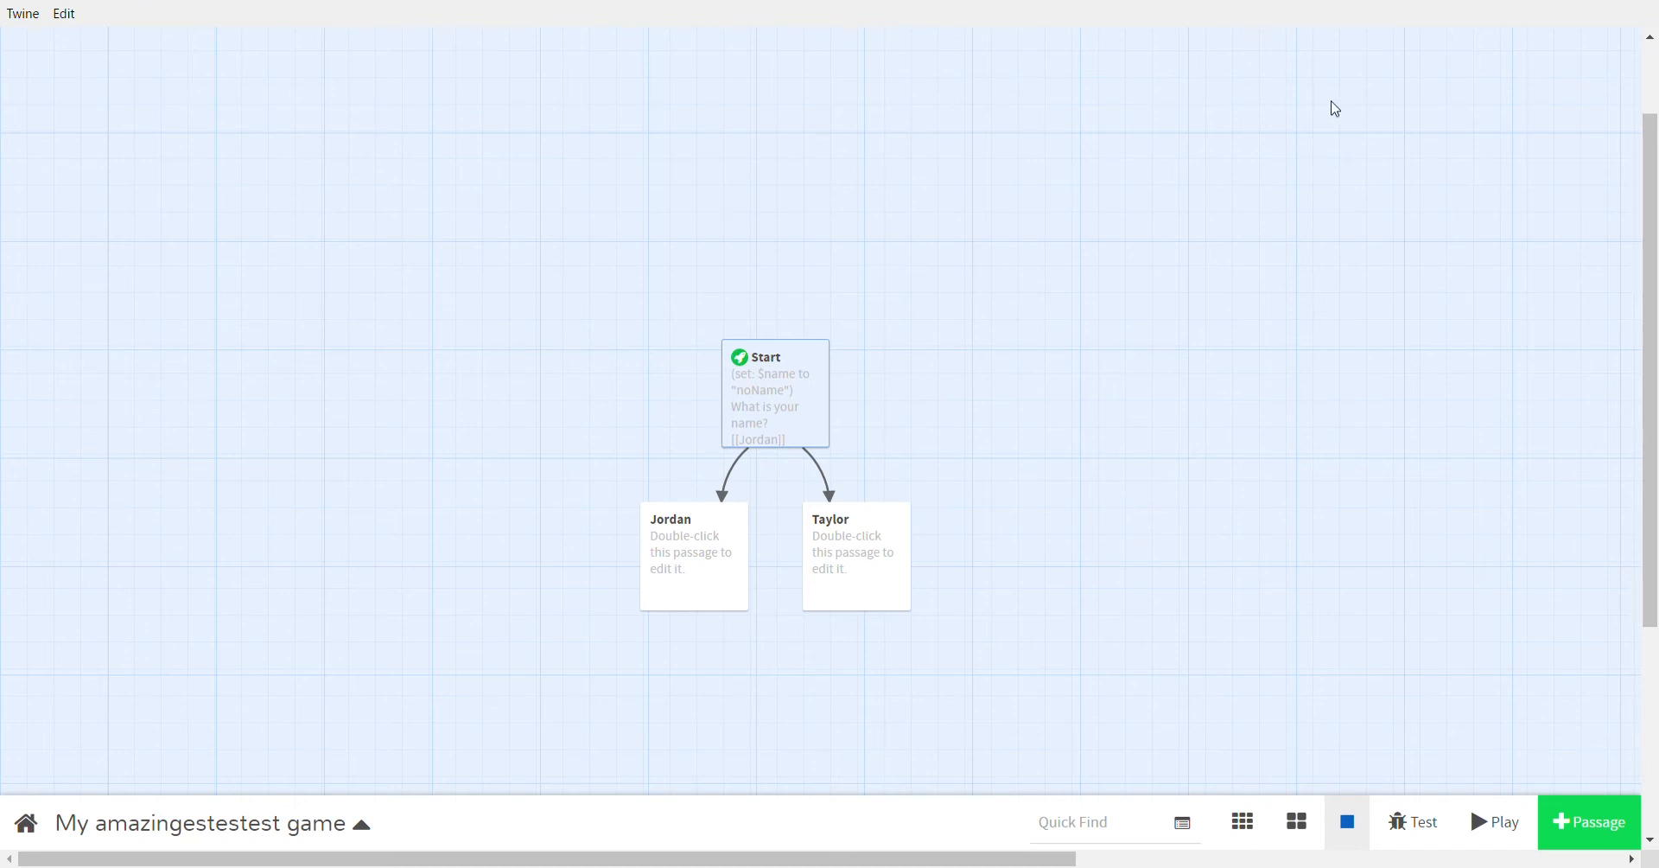
- Reopen the Start passage and examine its question and the $name variable in the set macro
mouse_move(777, 397)
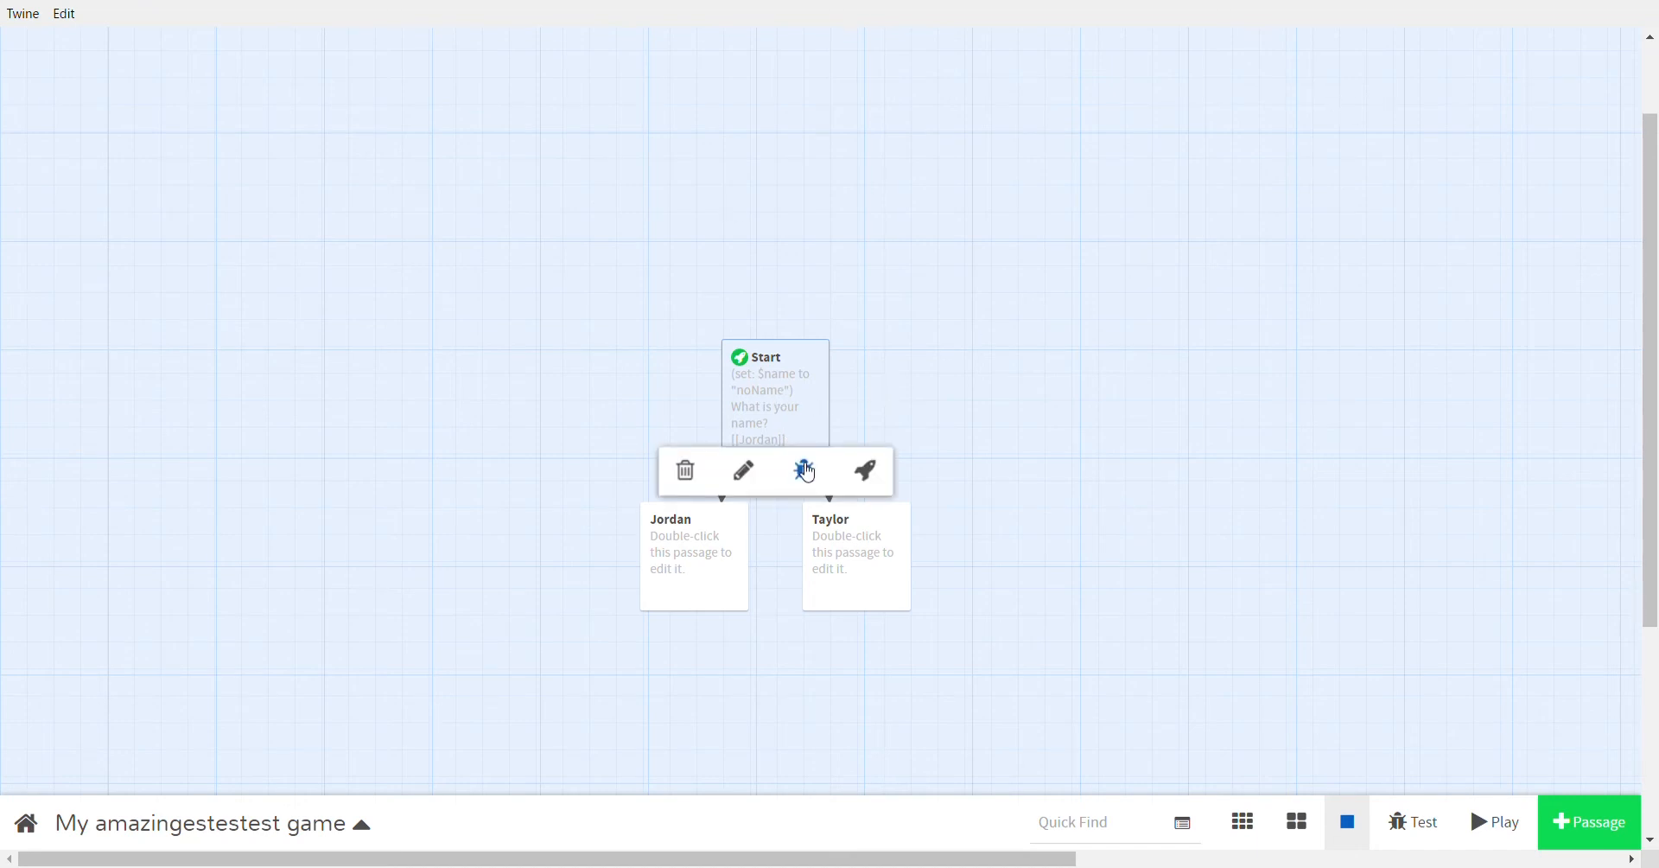
click(744, 471)
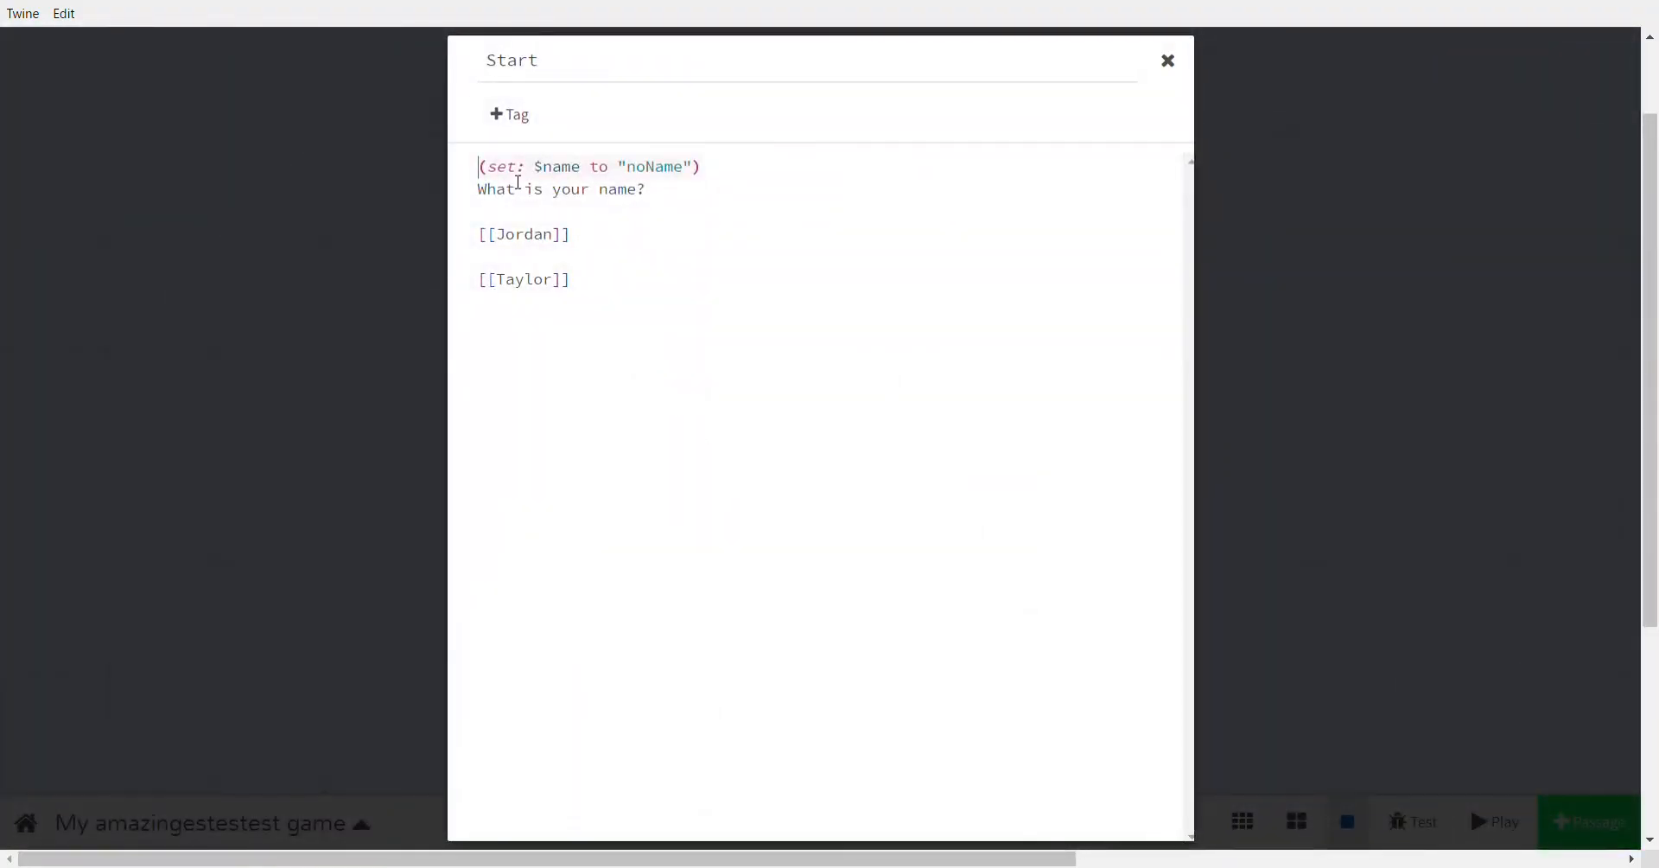
drag(480, 190, 662, 191)
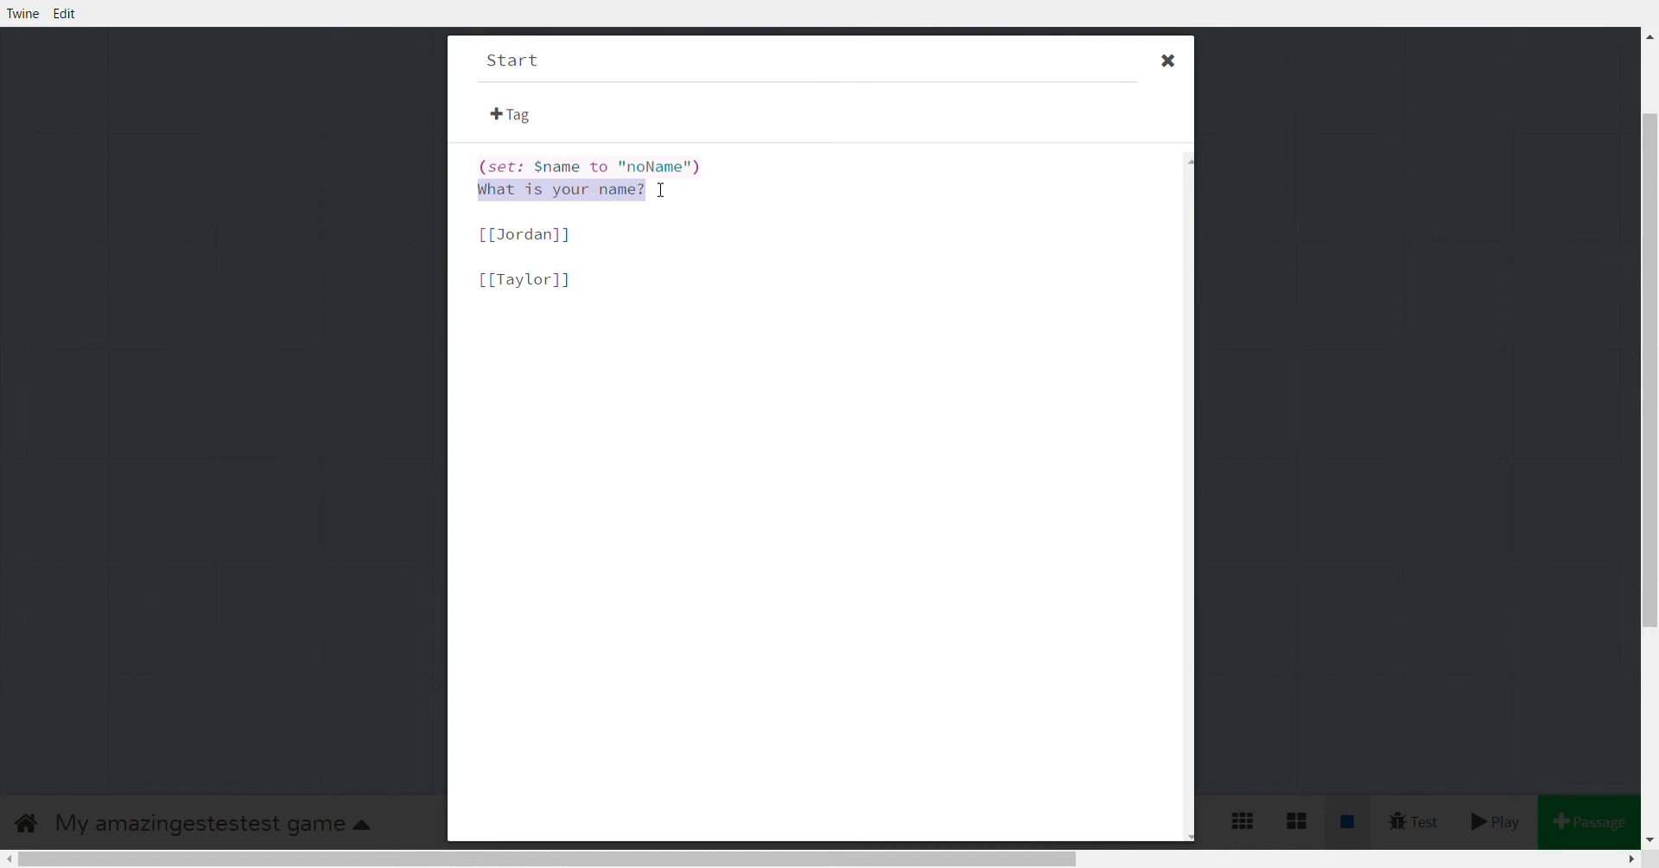
double_click(572, 176)
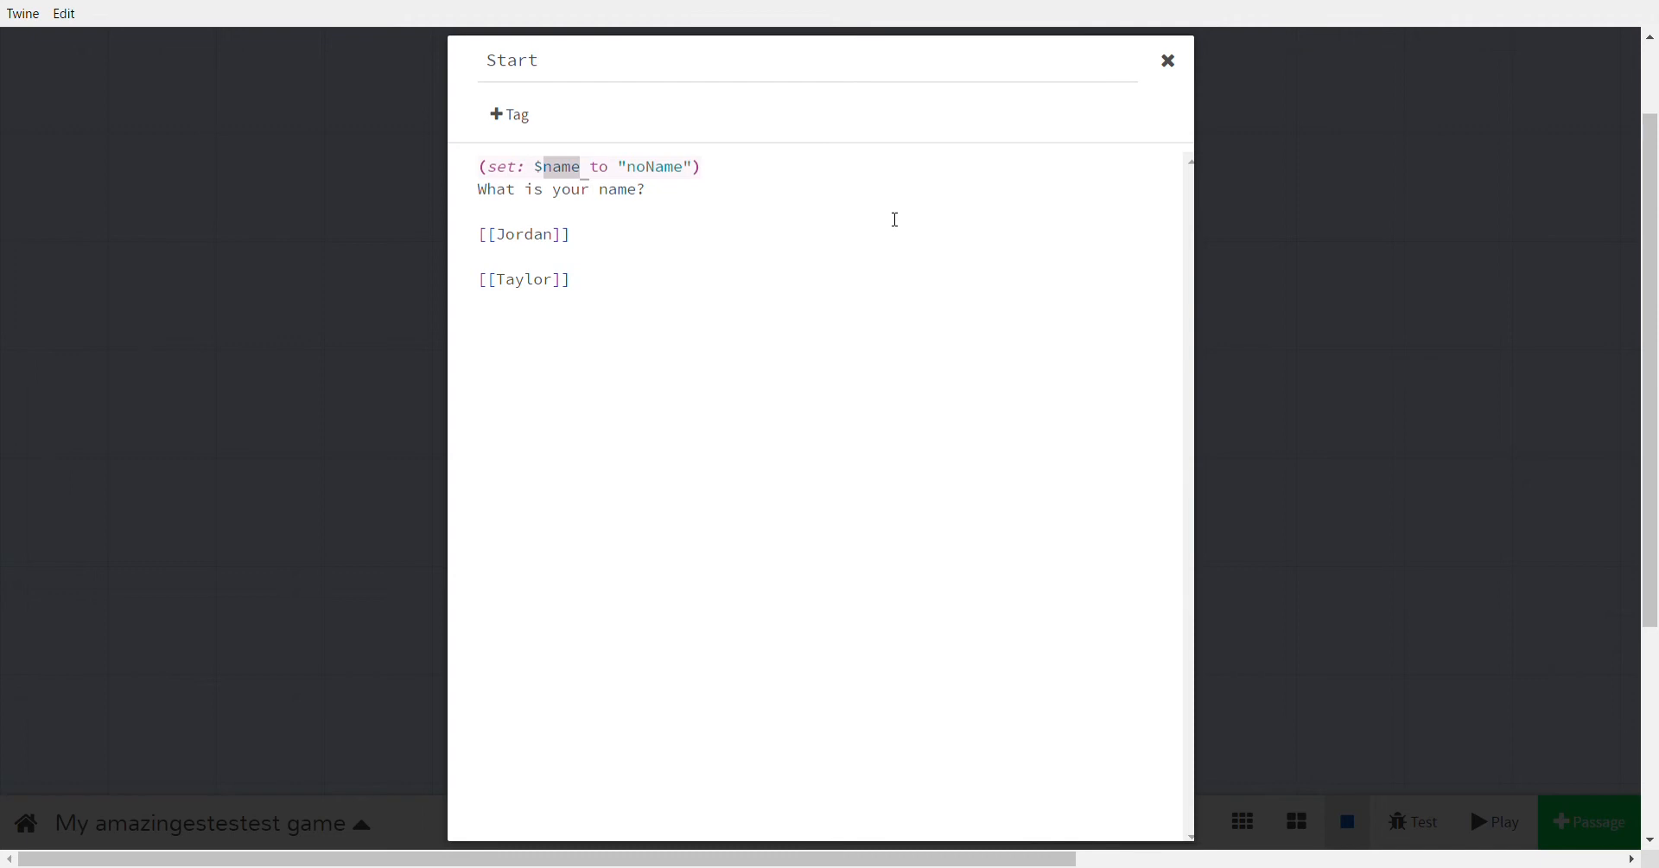
click(556, 186)
double_click(600, 176)
- Try "empty" and "nameless" as the $name value in the set macro, and restore "noName"
drag(625, 170, 692, 171)
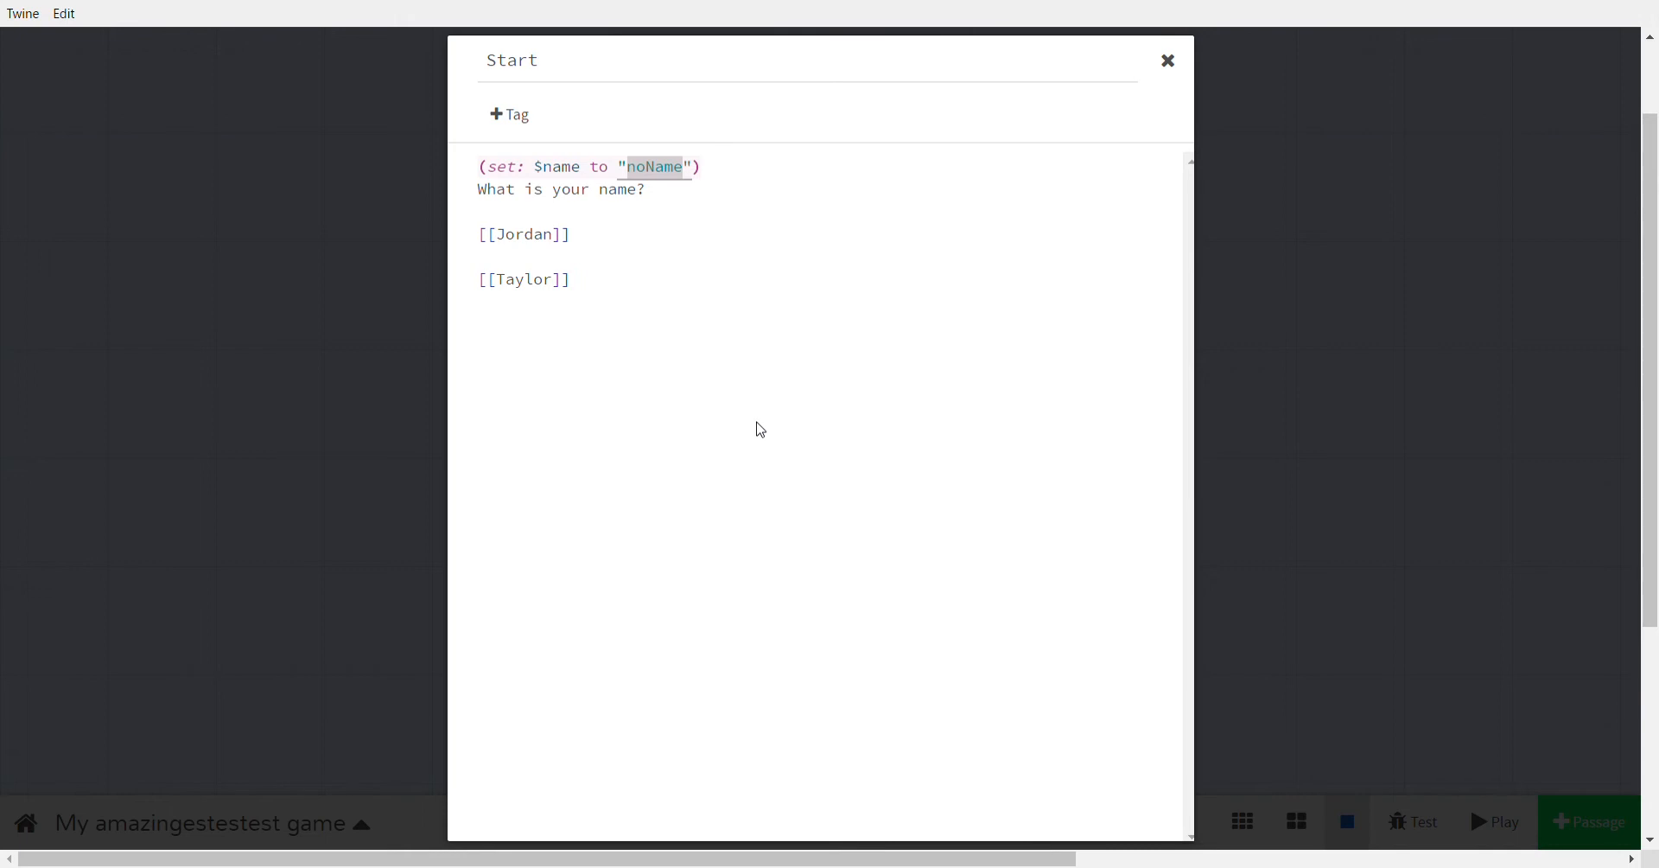
text(empty)
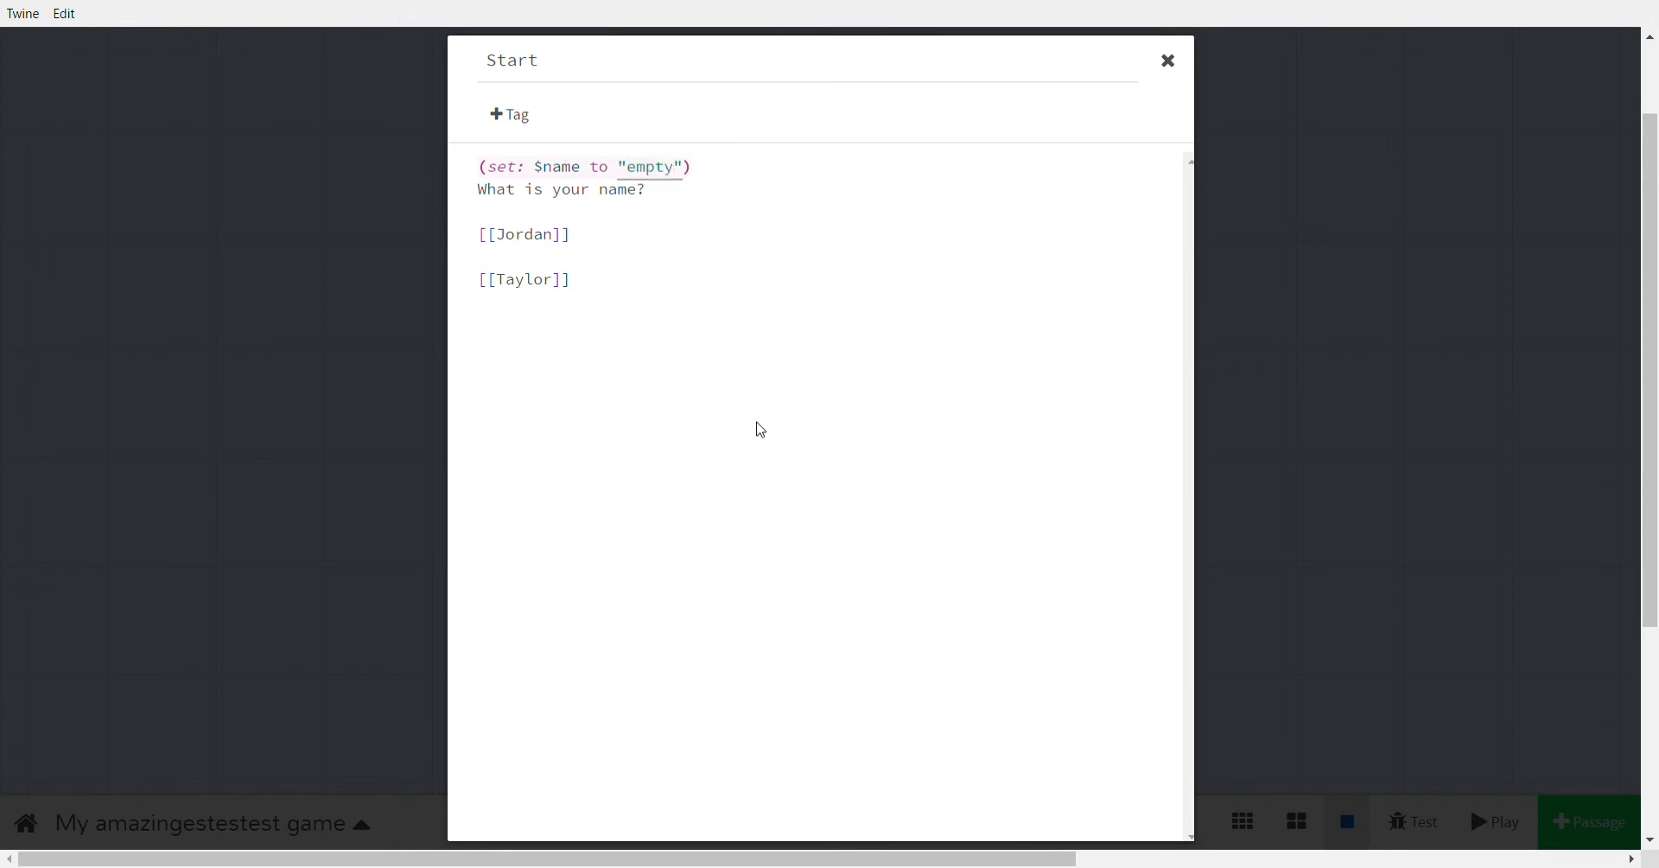
key(BackSpace)
key(BackSpace)
key(BackSpace)
key(BackSpace)
key(BackSpace)
text(namel)
text(ess)
key(BackSpace)
key(BackSpace)
key(BackSpace)
key(BackSpace)
key(BackSpace)
key(BackSpace)
key(BackSpace)
key(BackSpace)
text(noName)
double_click(624, 169)
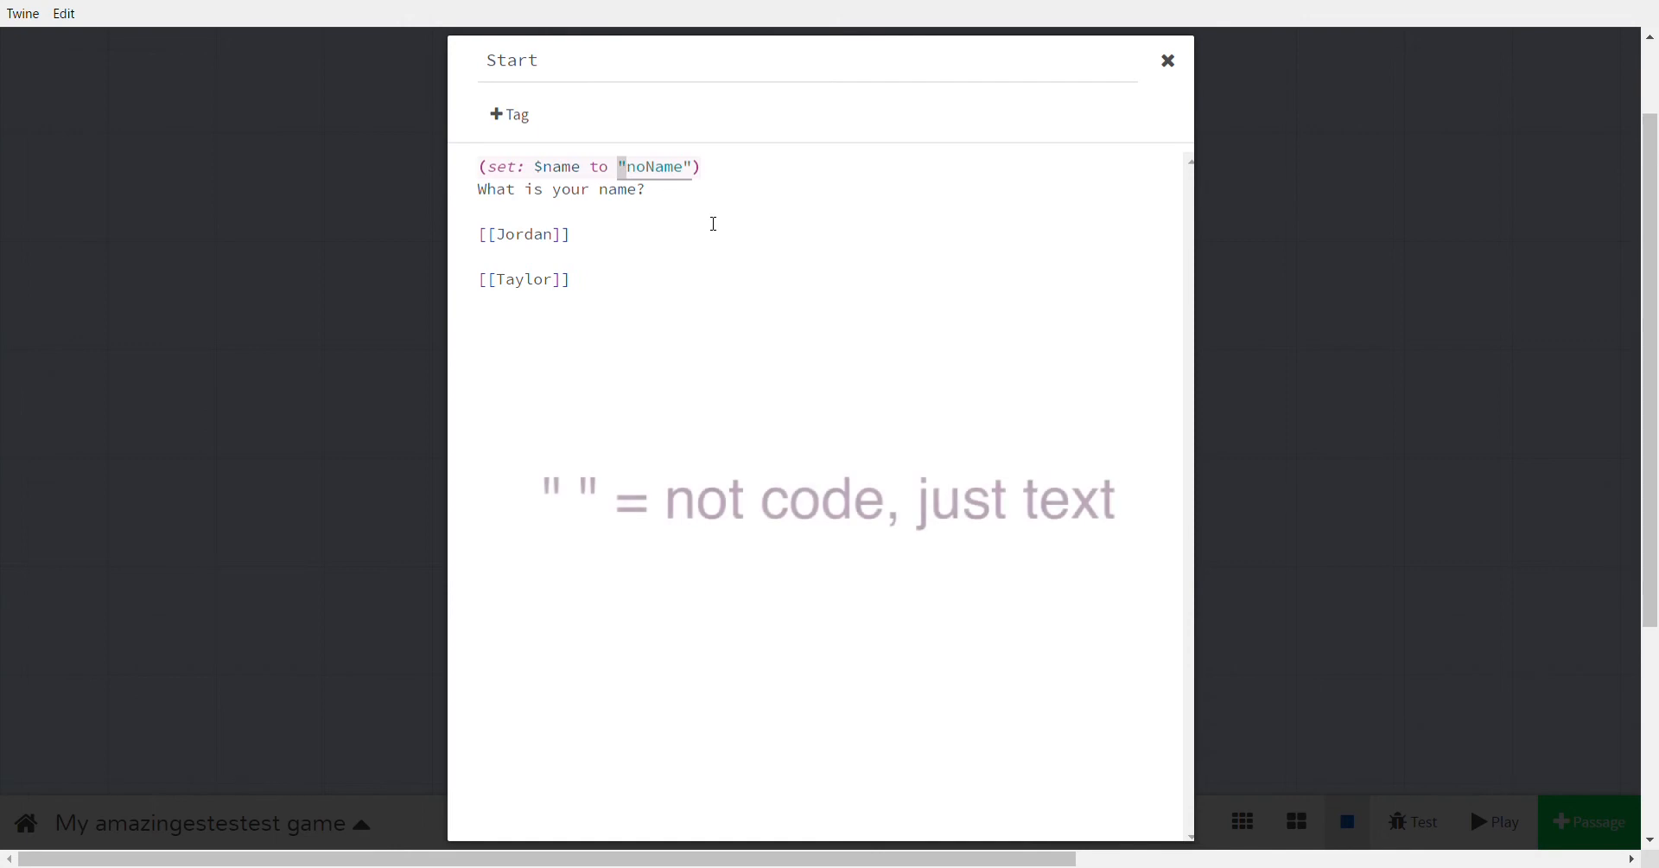
- Examine the closing quotation mark and bracket of the set macro in the Start passage, and close the passage
double_click(701, 177)
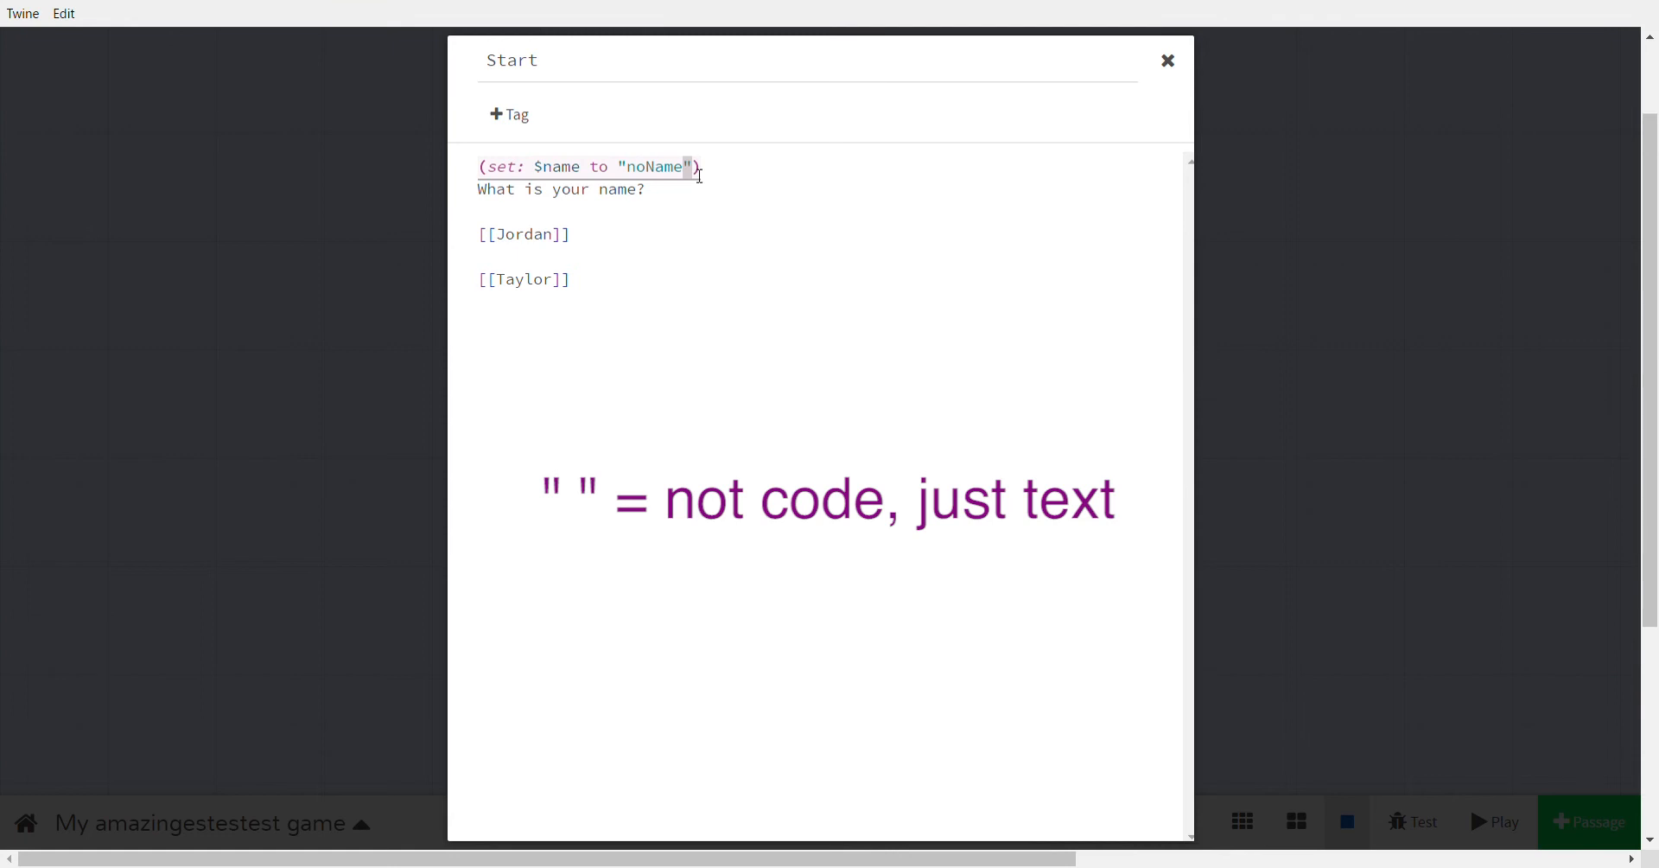
click(702, 168)
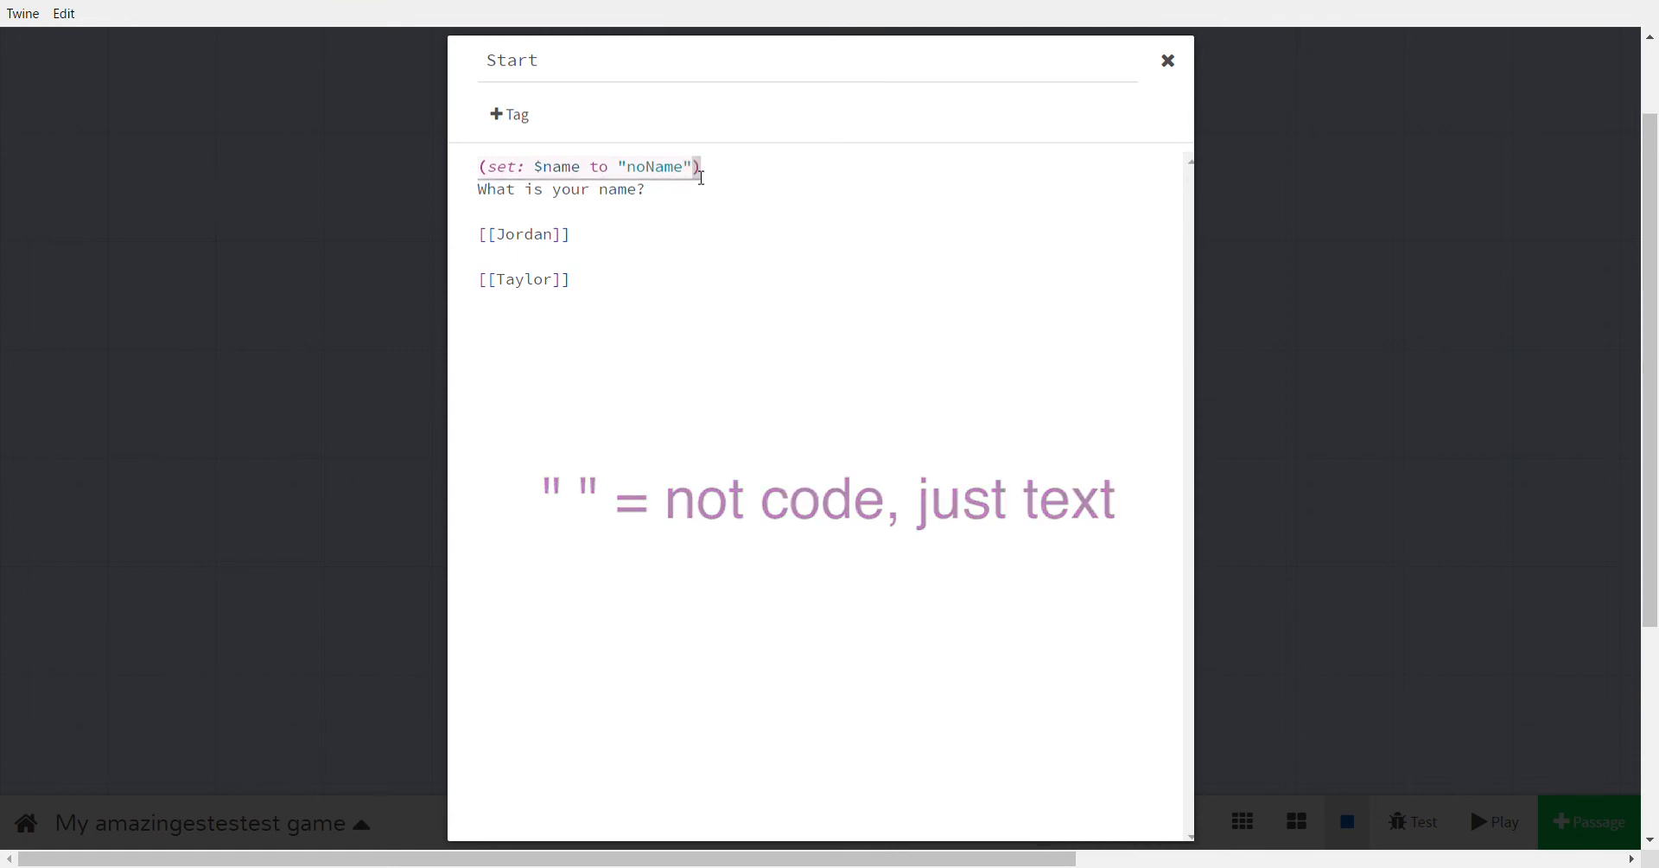
click(809, 318)
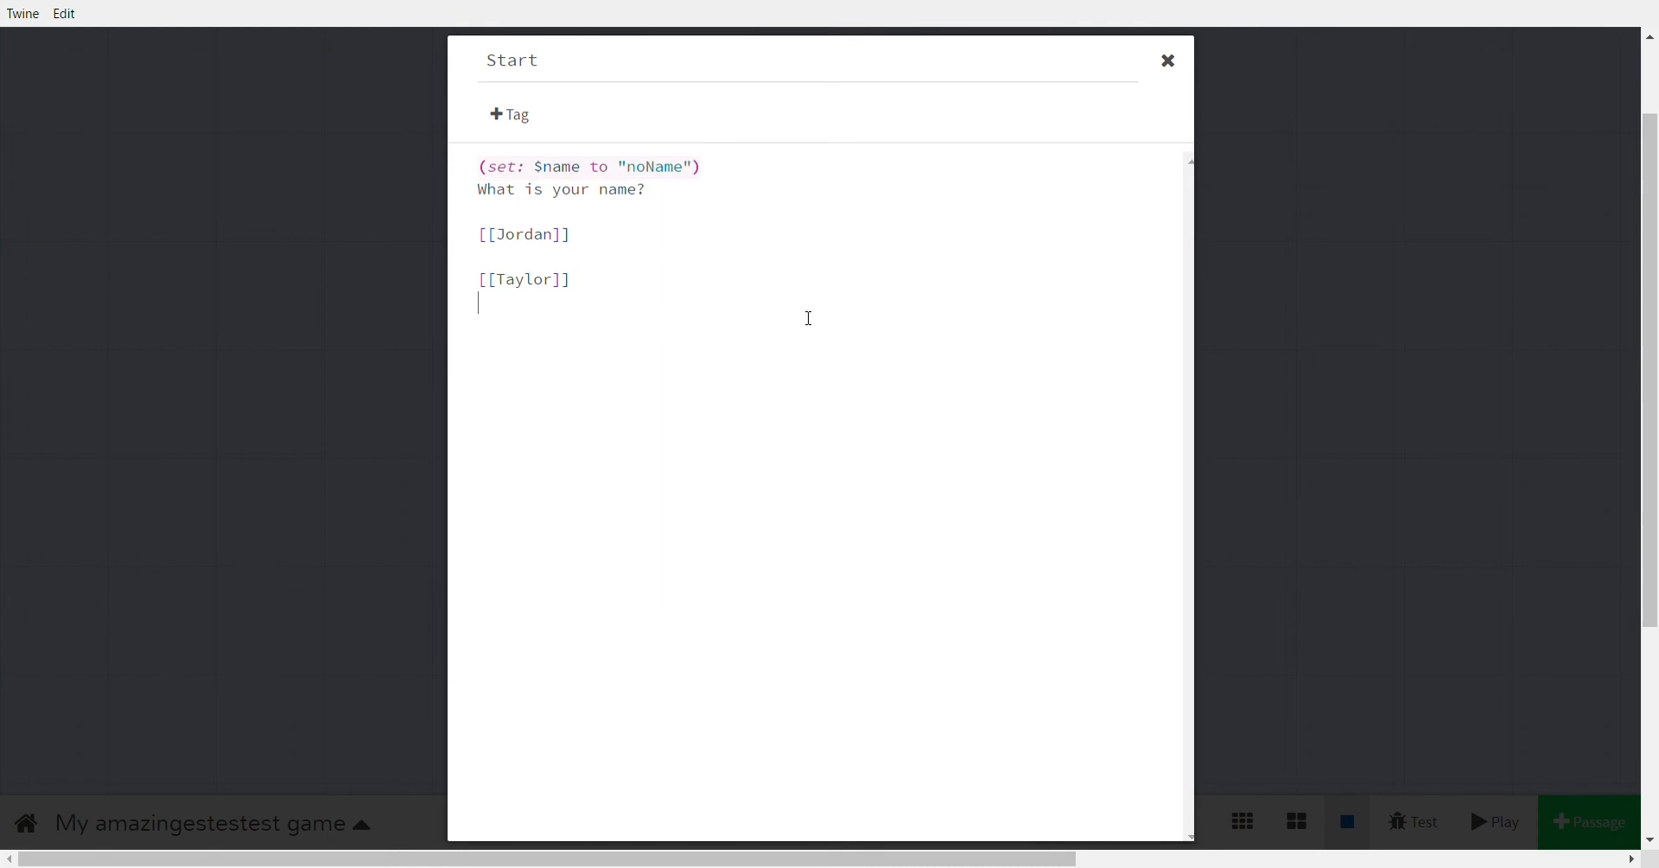
click(1169, 61)
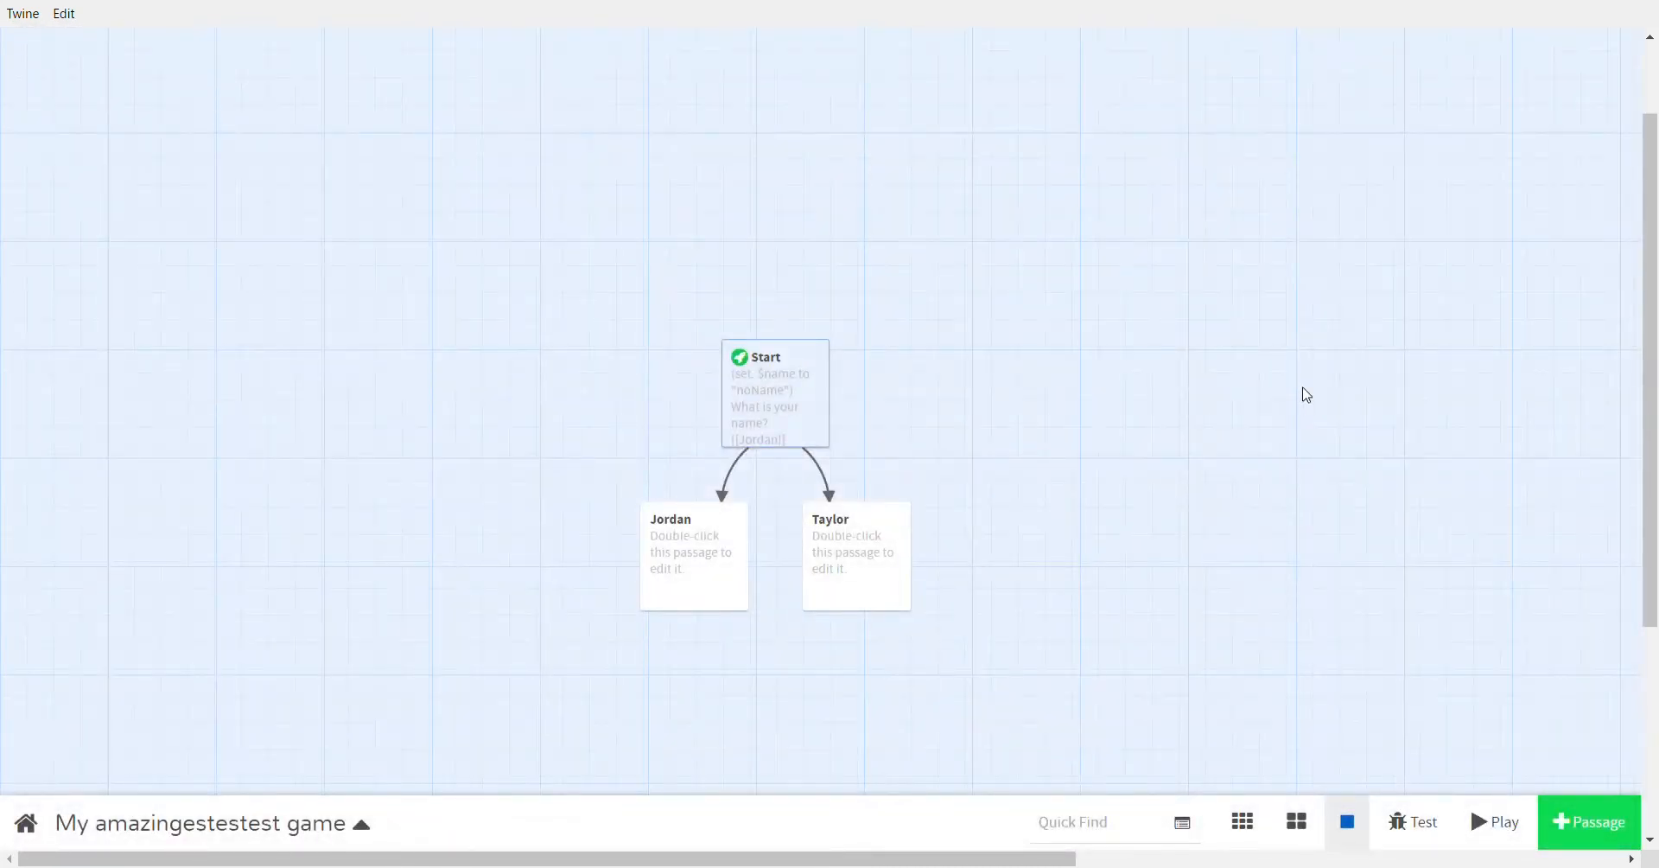
double_click(785, 408)
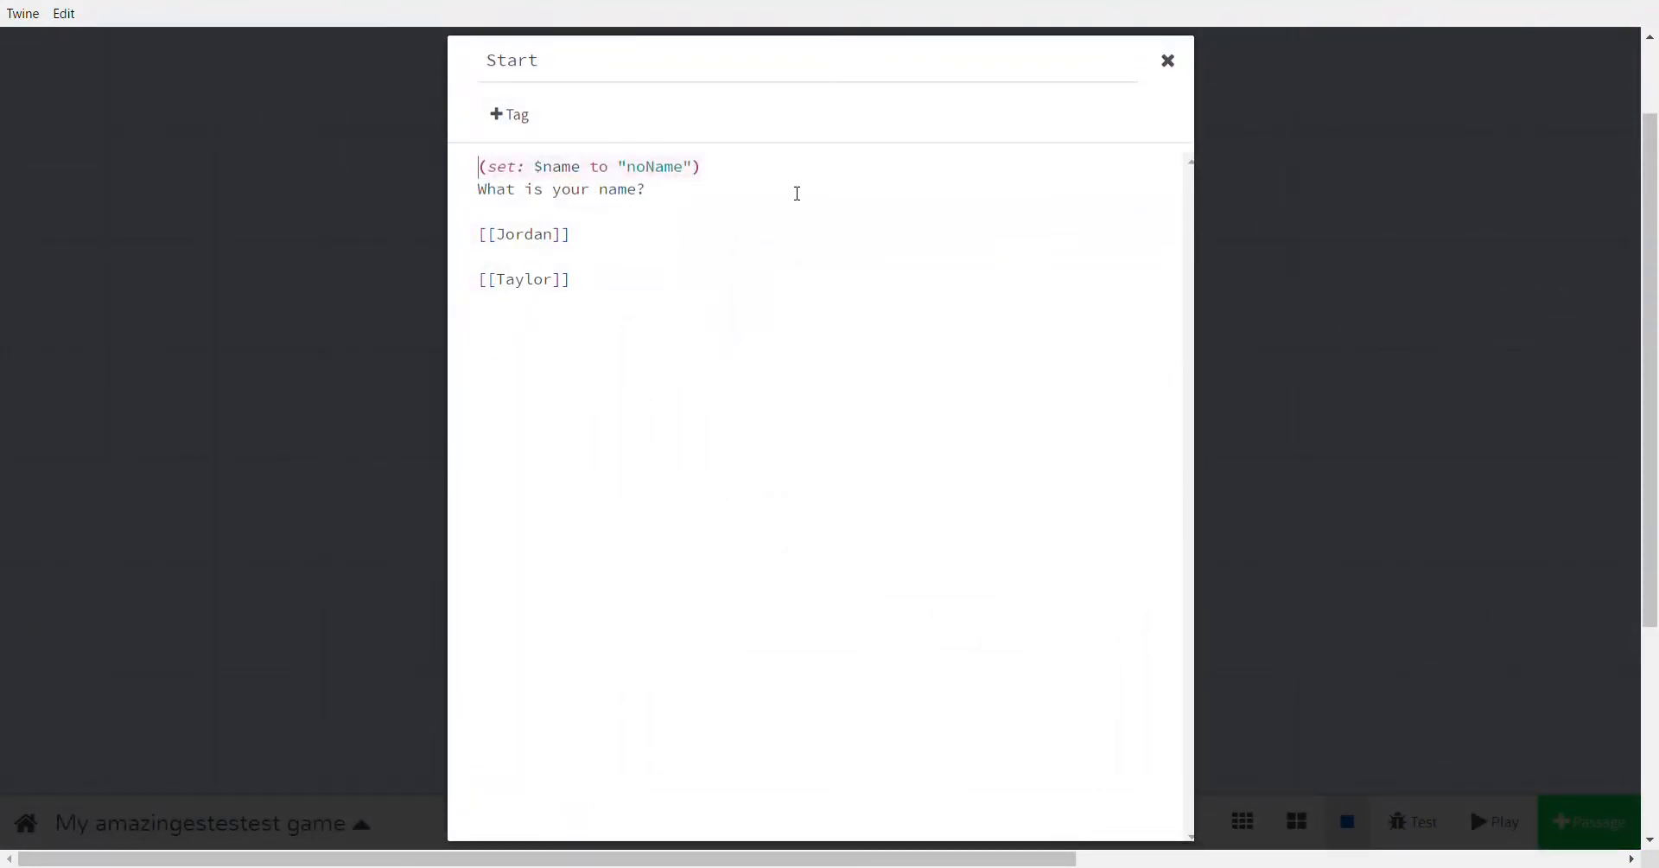
click(1189, 60)
mouse_move(807, 434)
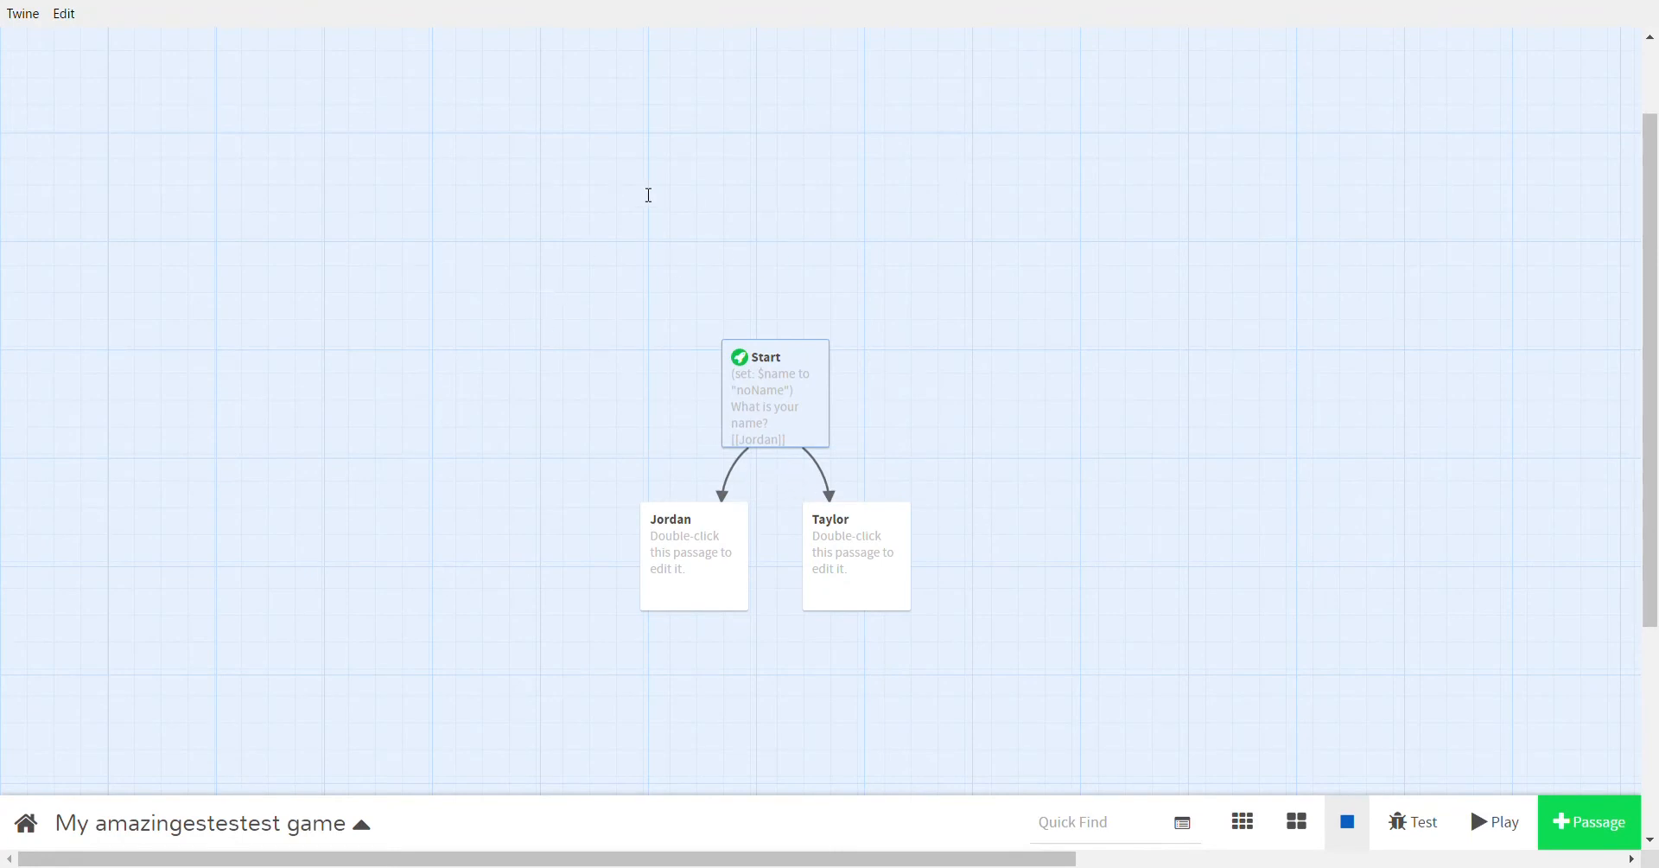
- Copy the (set: $name to "noName") line from the Start passage and close the passage
mouse_move(768, 451)
double_click(776, 406)
drag(725, 166, 487, 188)
key(ctrl+c)
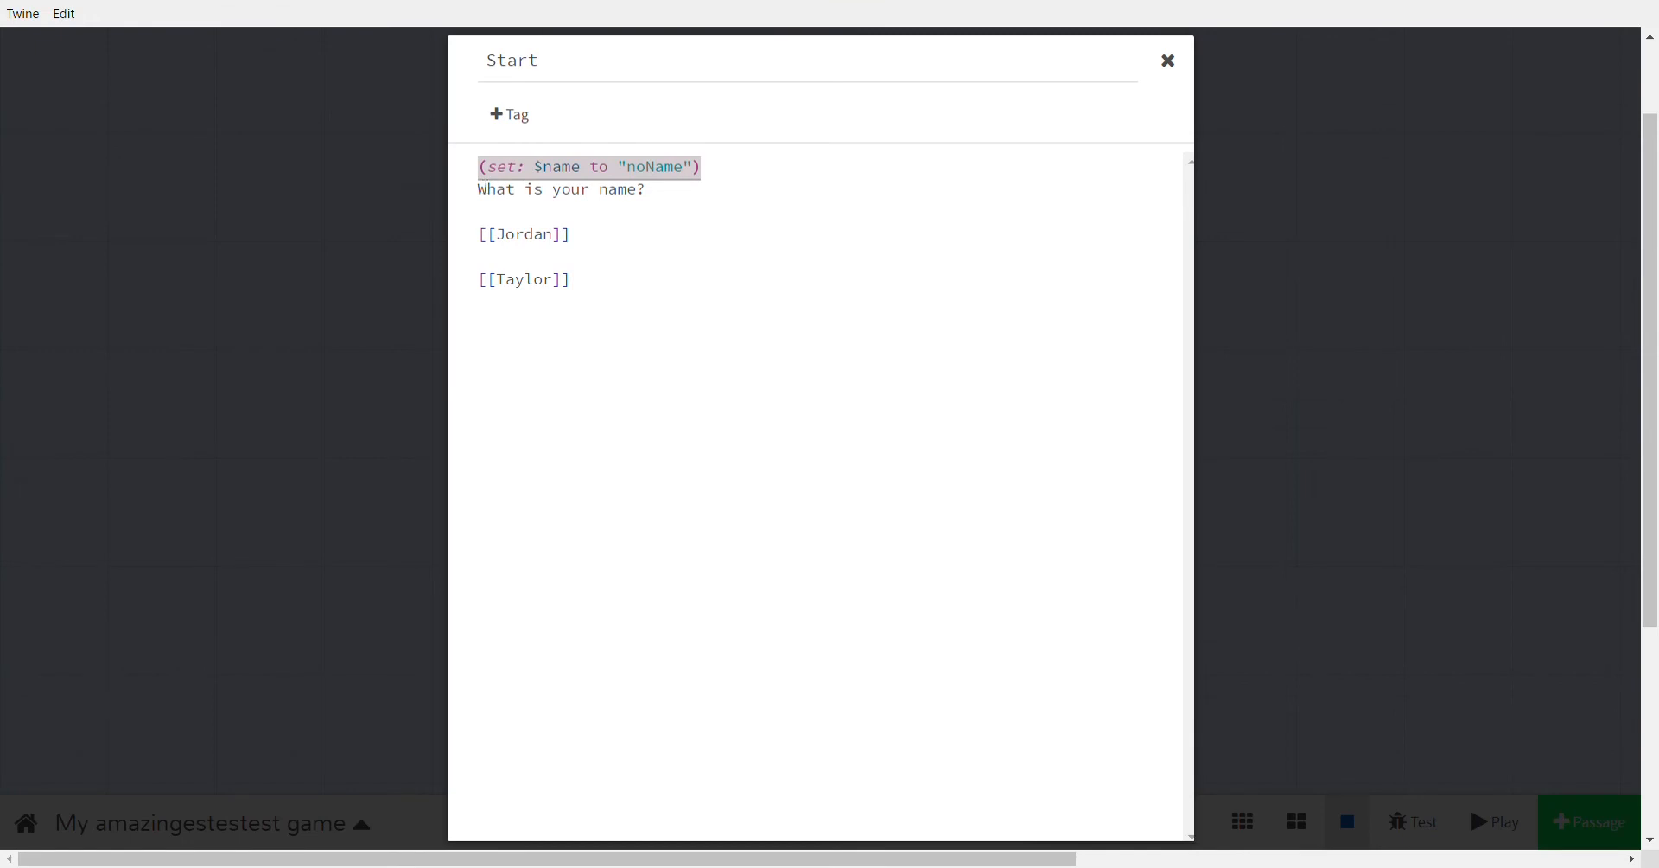
click(1168, 60)
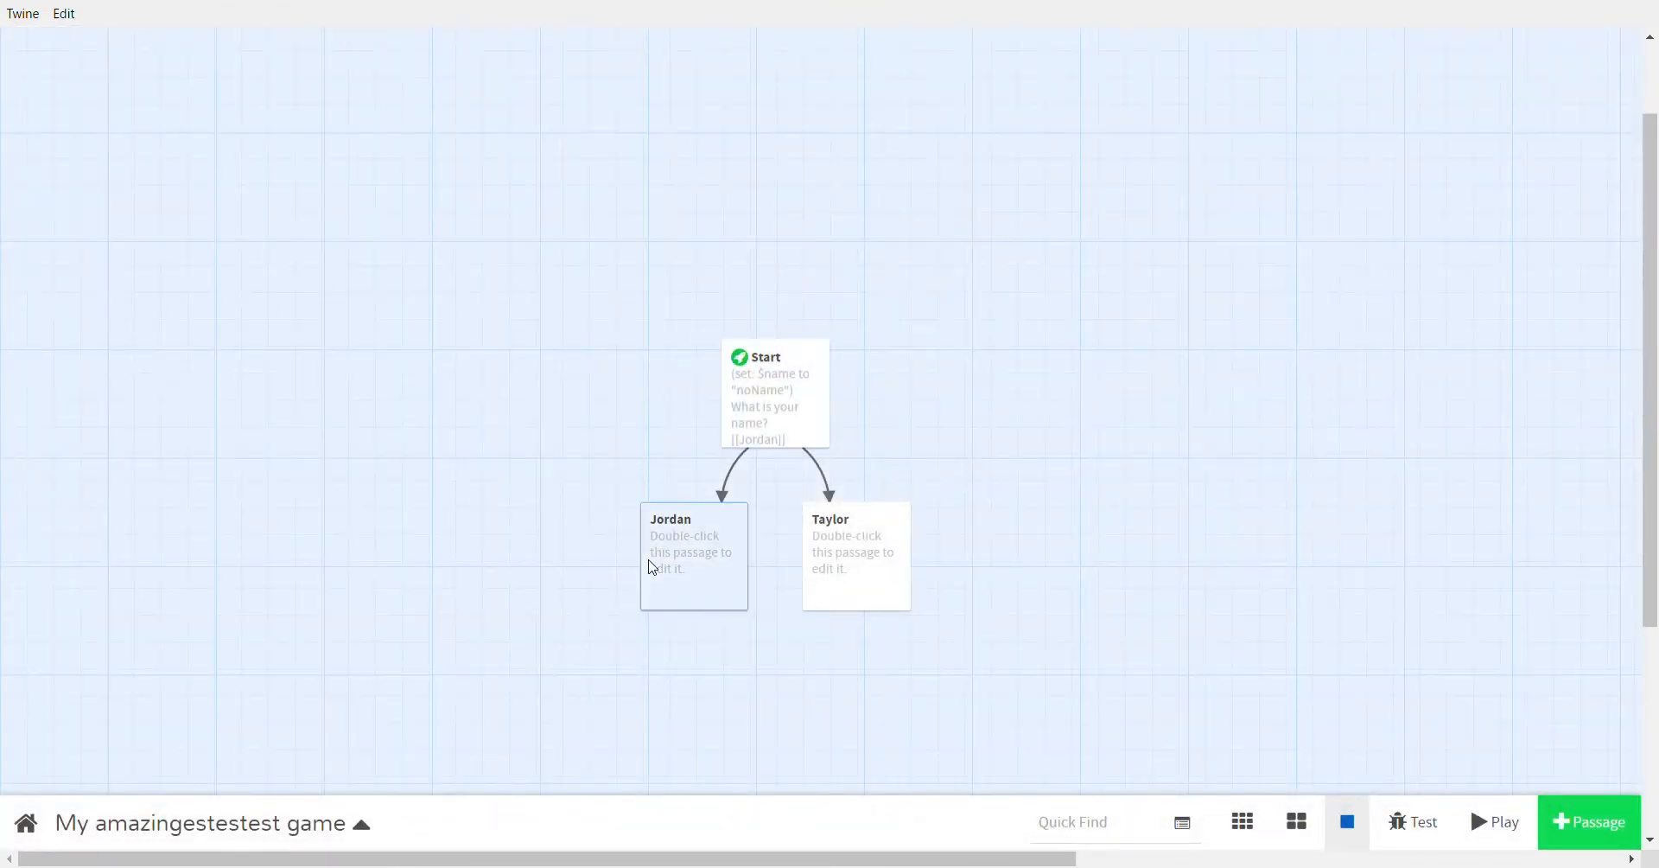
- Replace the Jordan passage's placeholder text with the copied set macro, change its value to "Jordan", and close the passage
double_click(653, 567)
triple_click(586, 170)
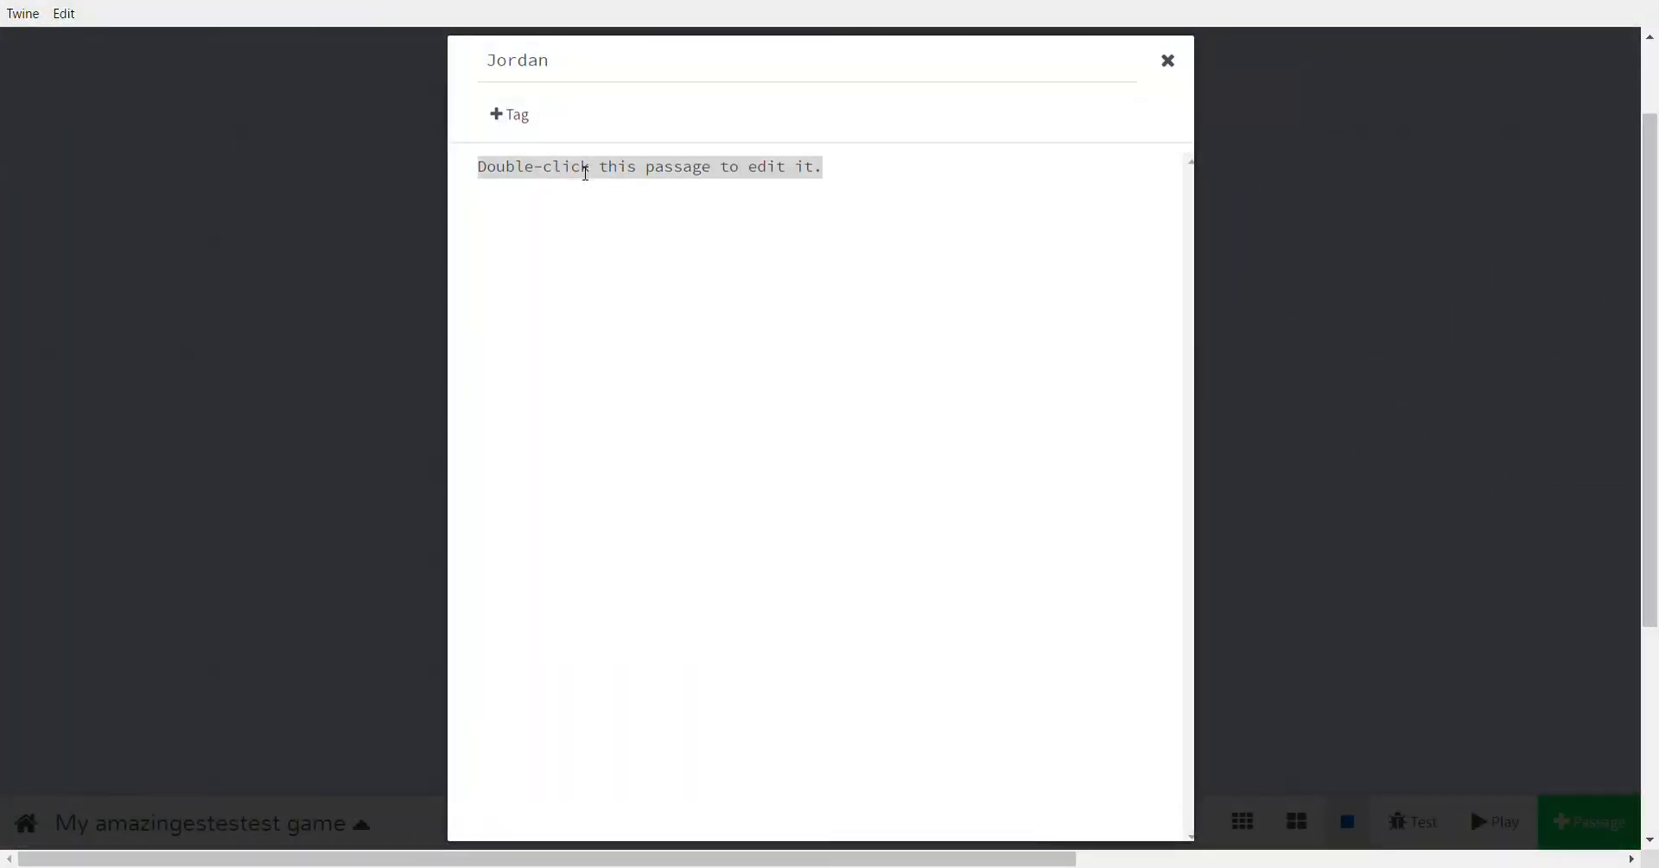
key(ctrl+v)
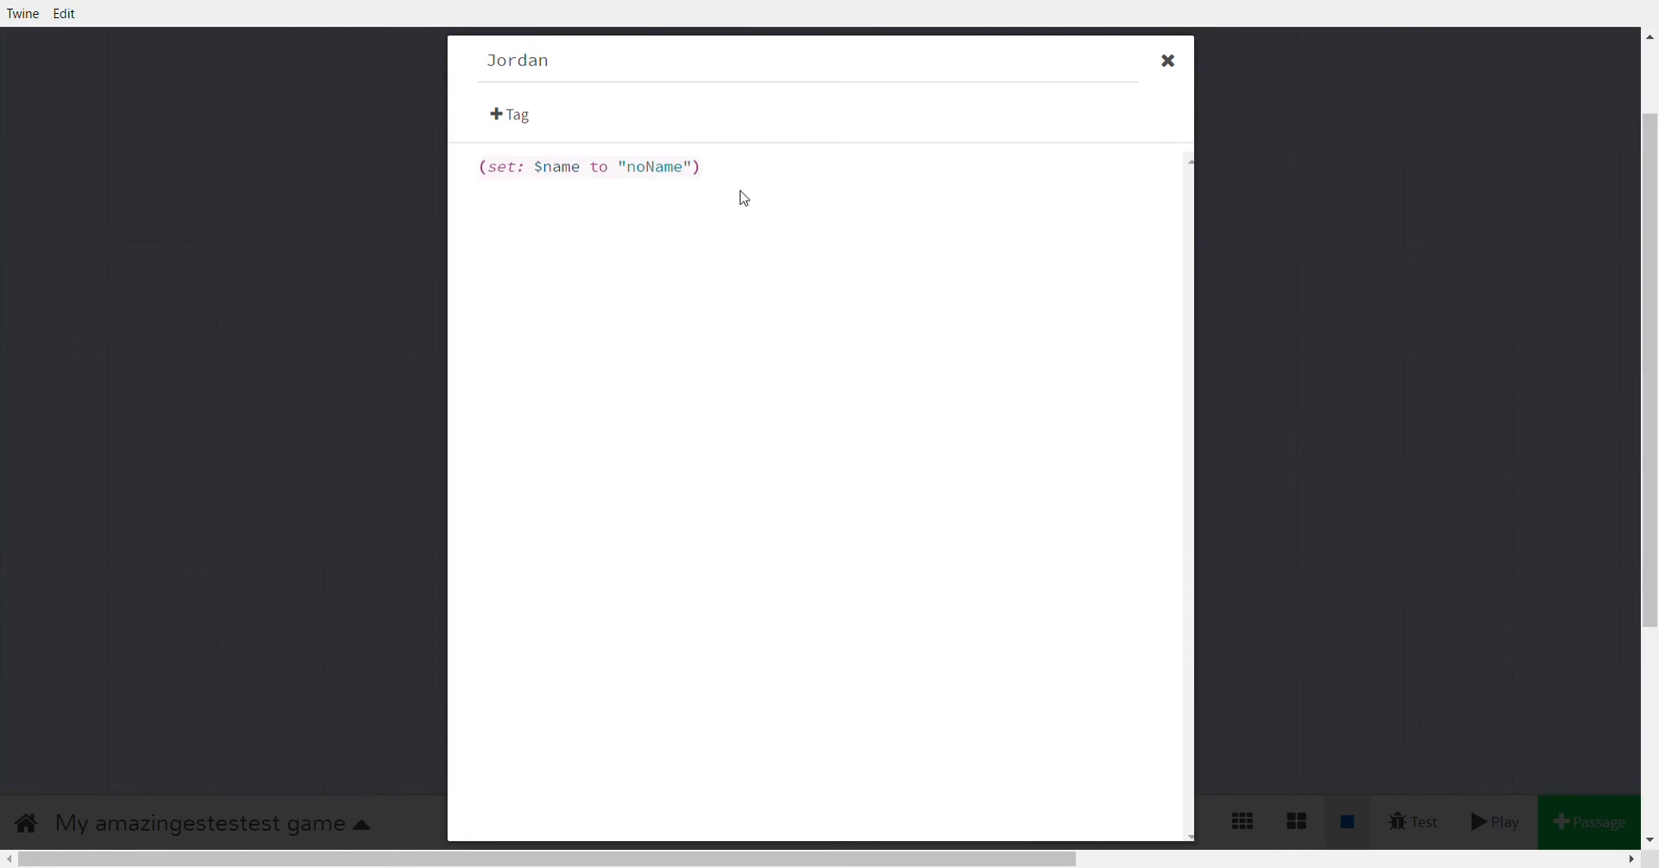
drag(688, 170, 634, 170)
text(Jordna)
key(BackSpace)
key(BackSpace)
text(an)
click(998, 176)
click(1174, 65)
- Replace the Taylor passage's placeholder text with the copied set macro, change its value to "Taylor", and close the passage
double_click(812, 547)
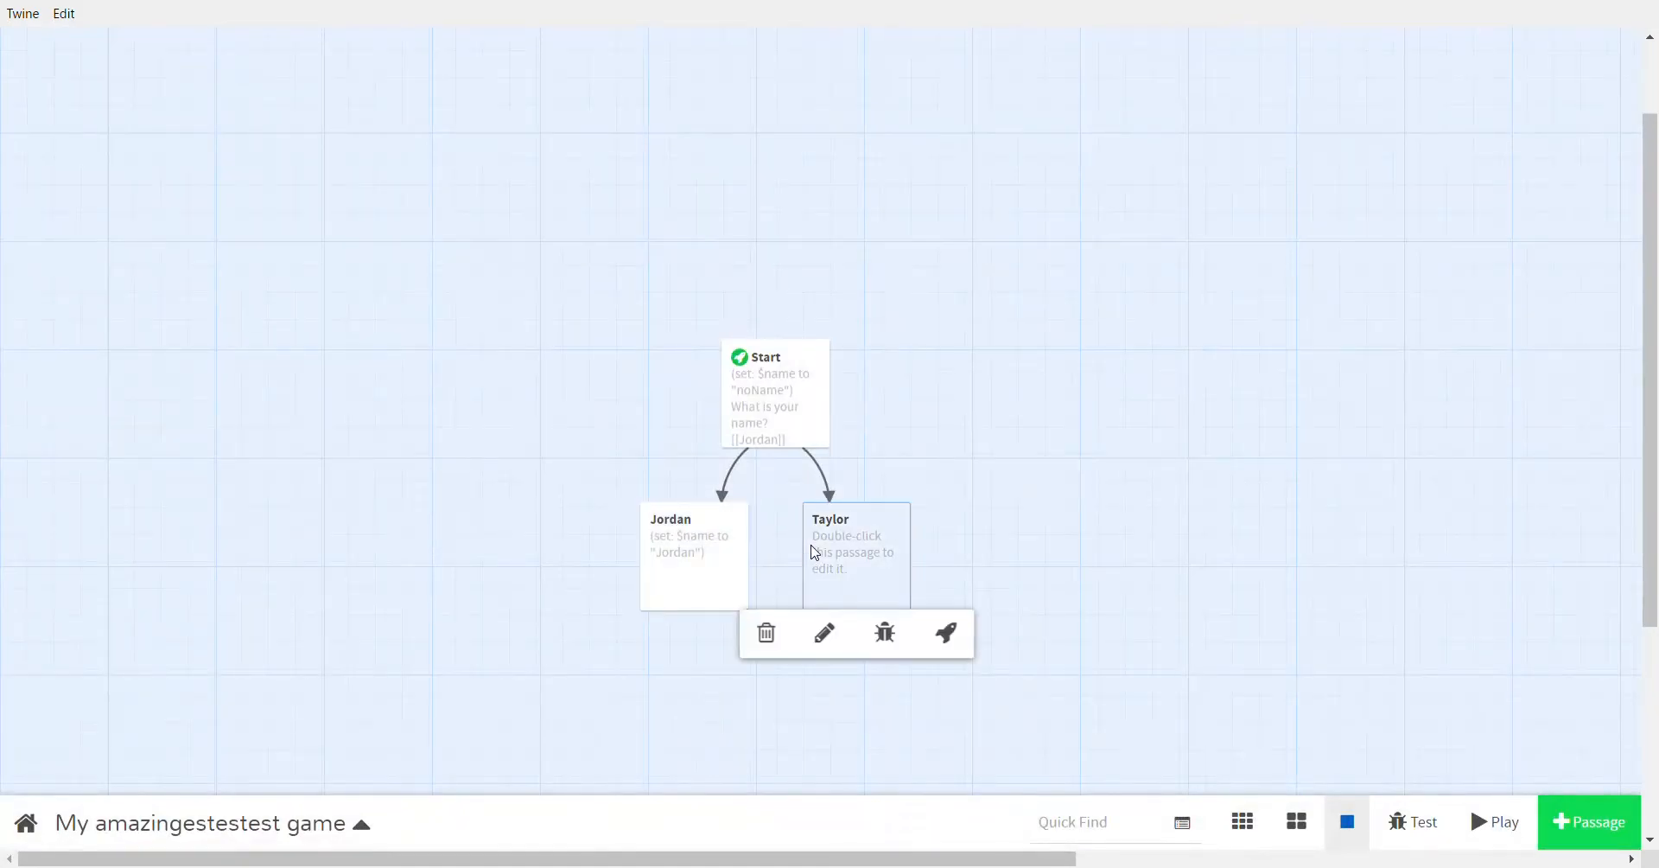
triple_click(708, 168)
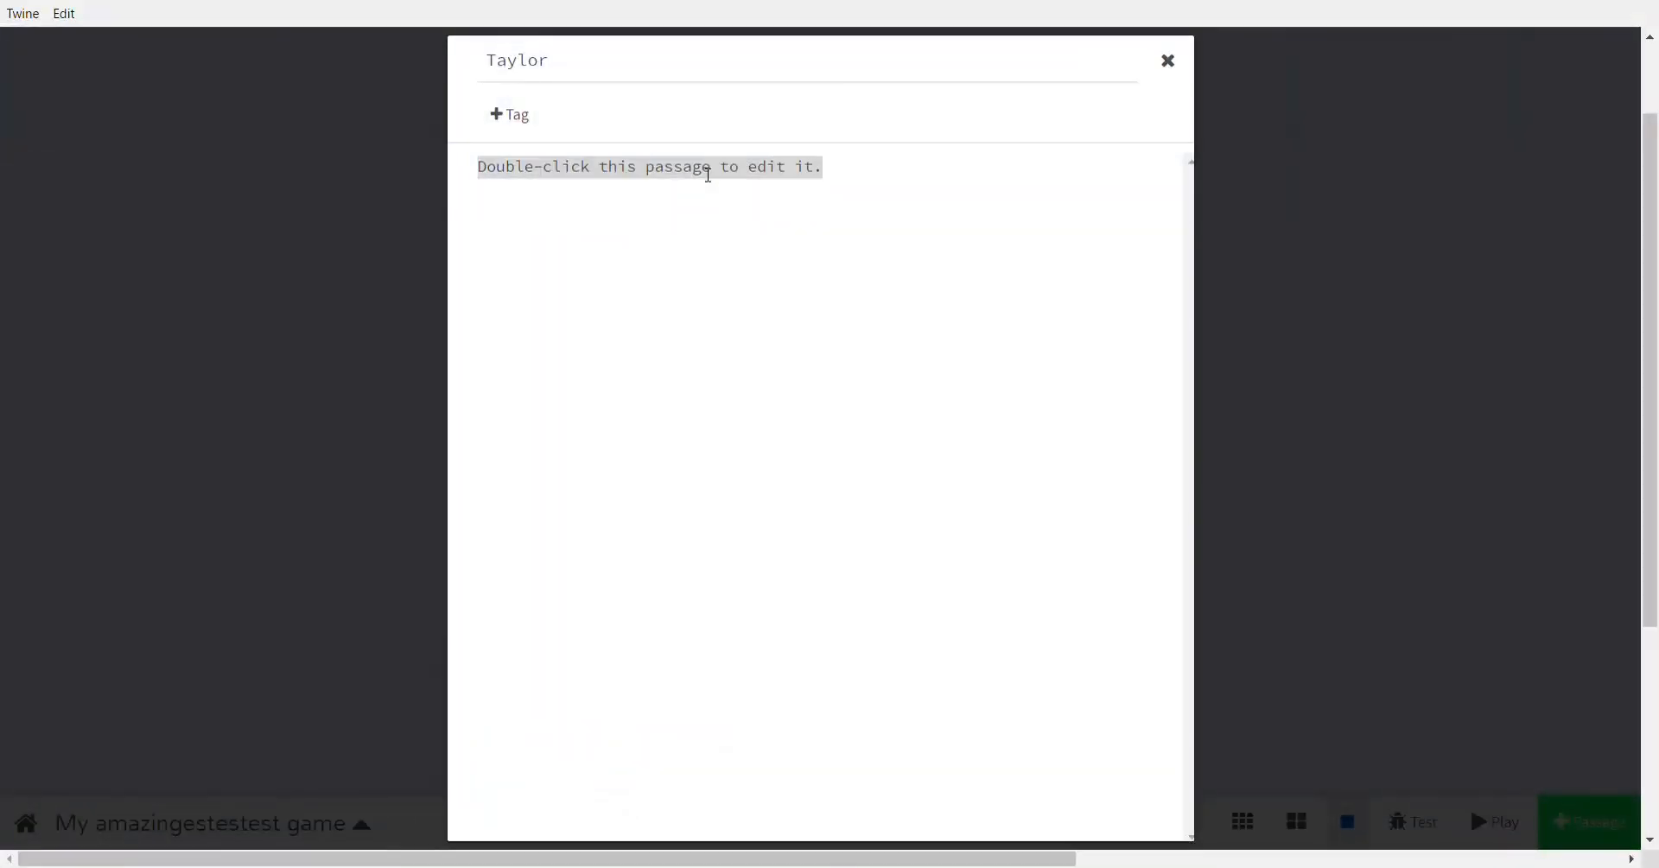
key(ctrl+v)
double_click(670, 177)
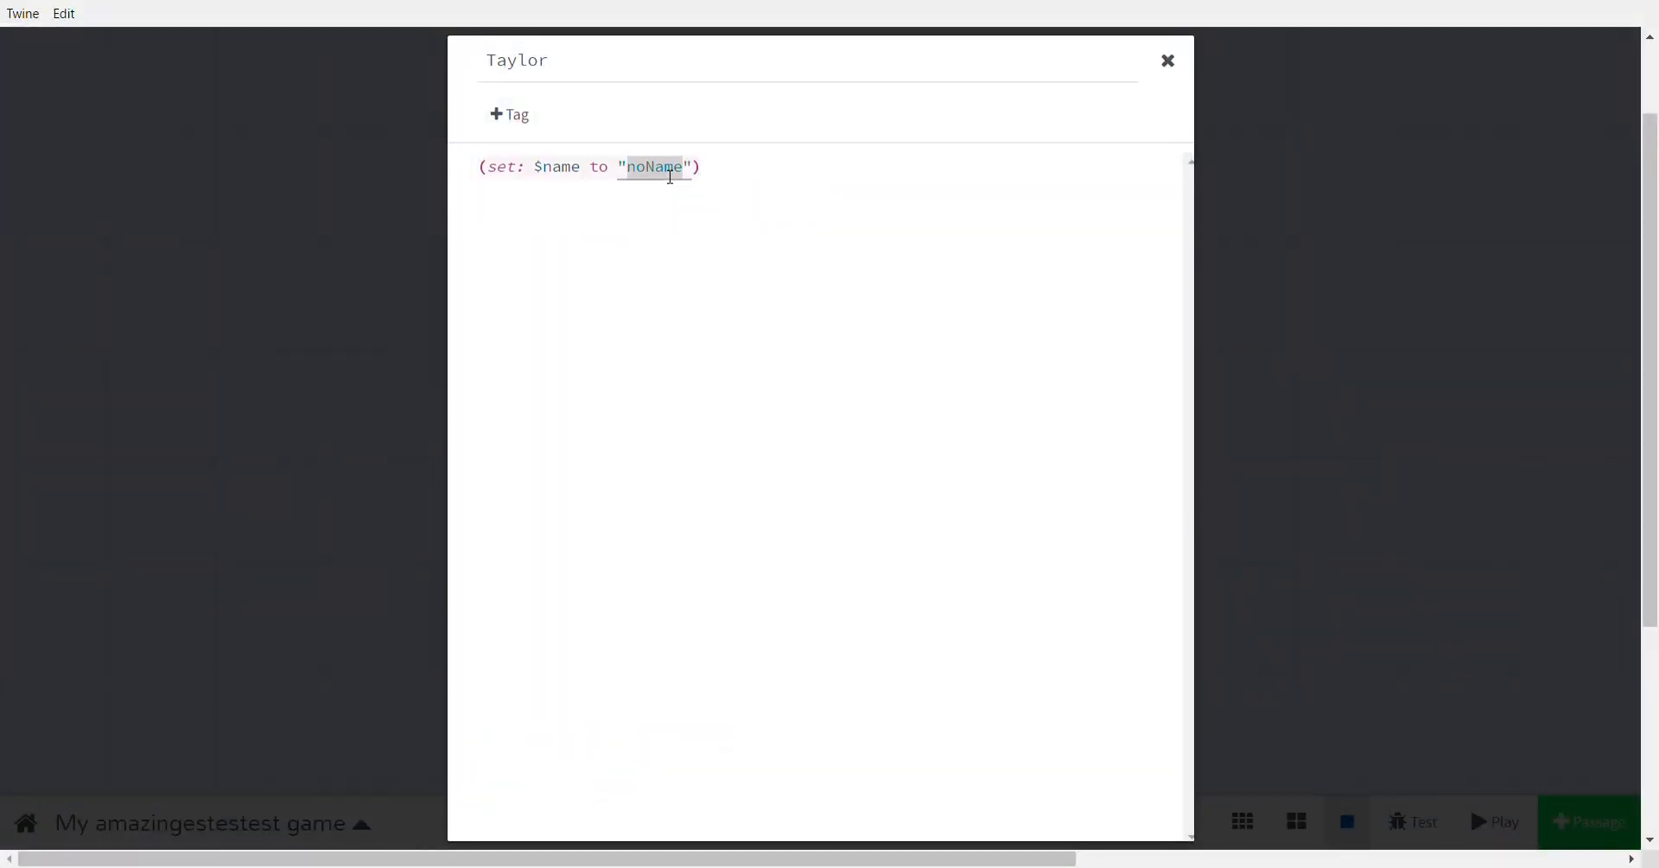
text(Taylor)
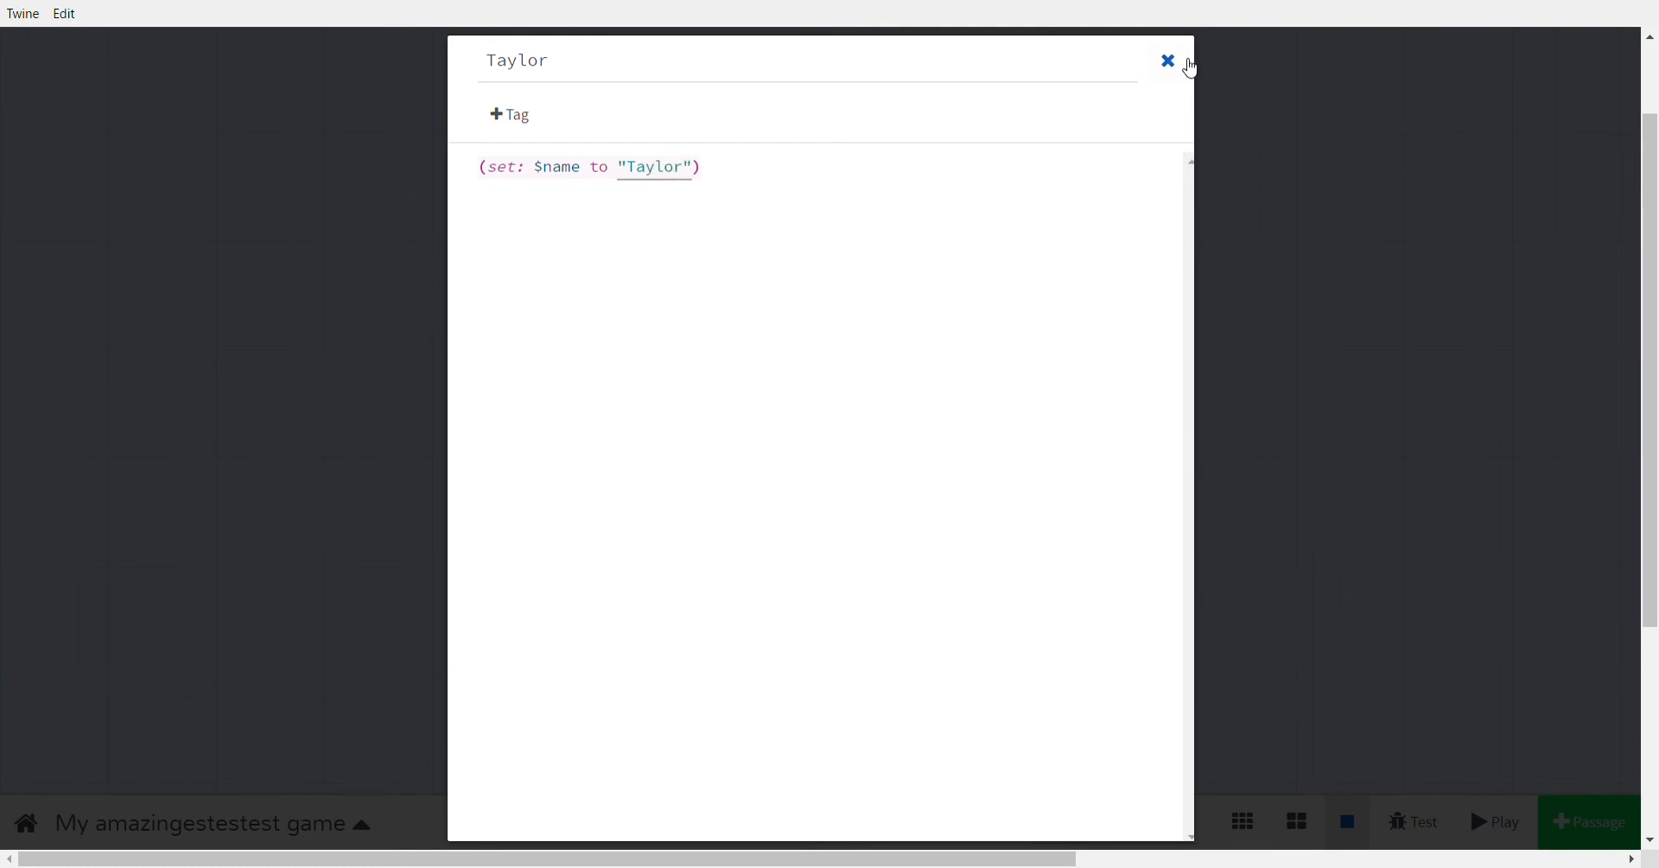
click(1189, 66)
- Add the link [[Now let's begin the game!]] below the set macro in the Jordan passage, separated by a blank line
mouse_move(696, 576)
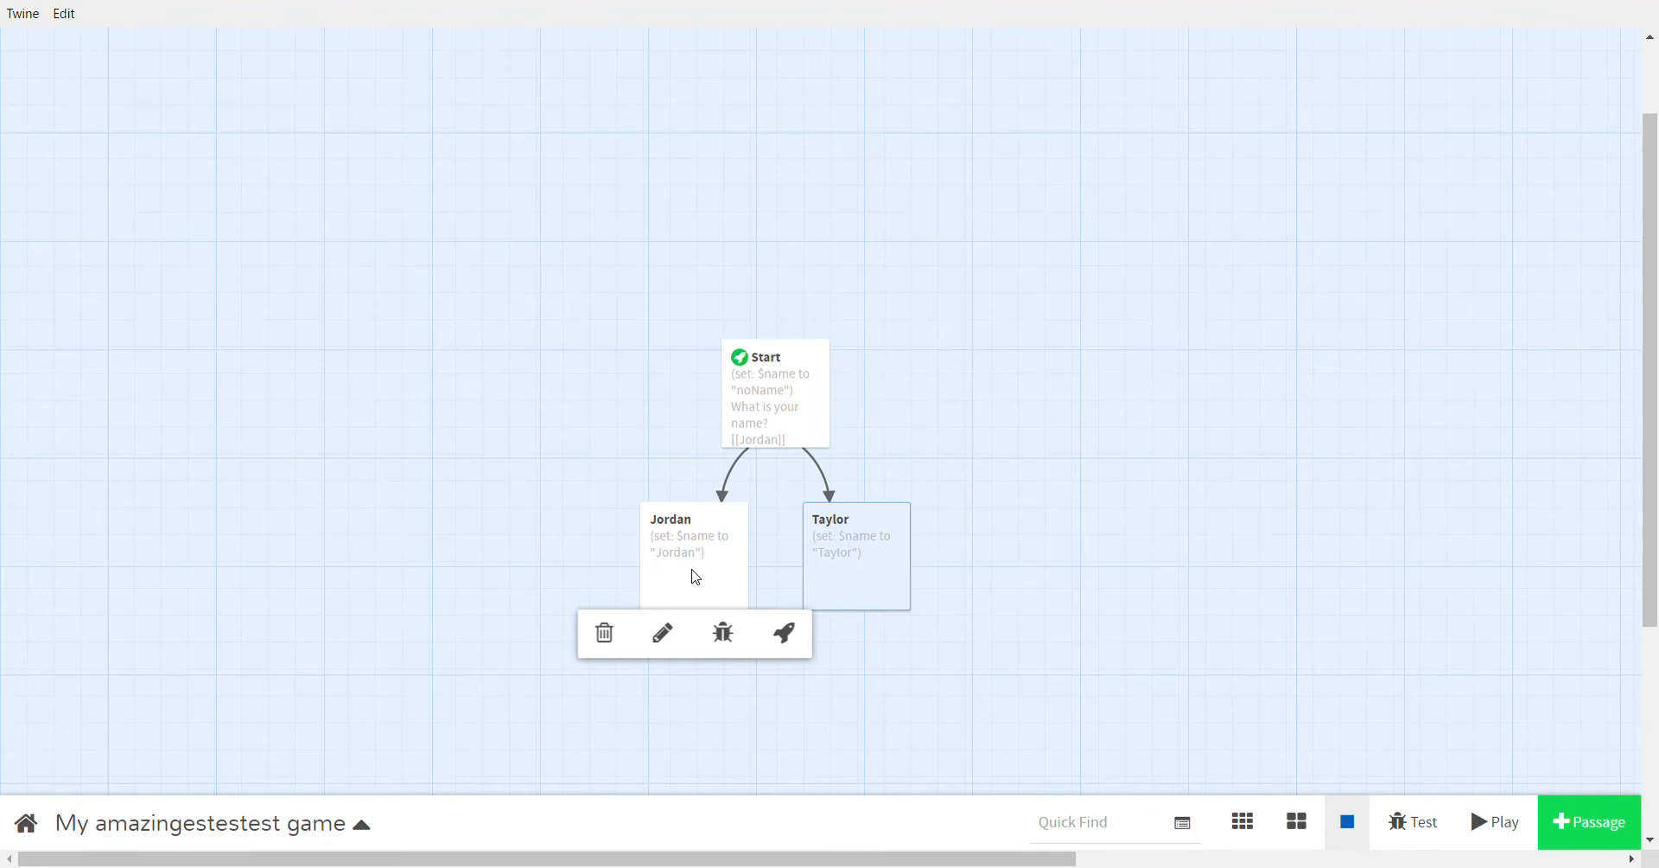
double_click(695, 576)
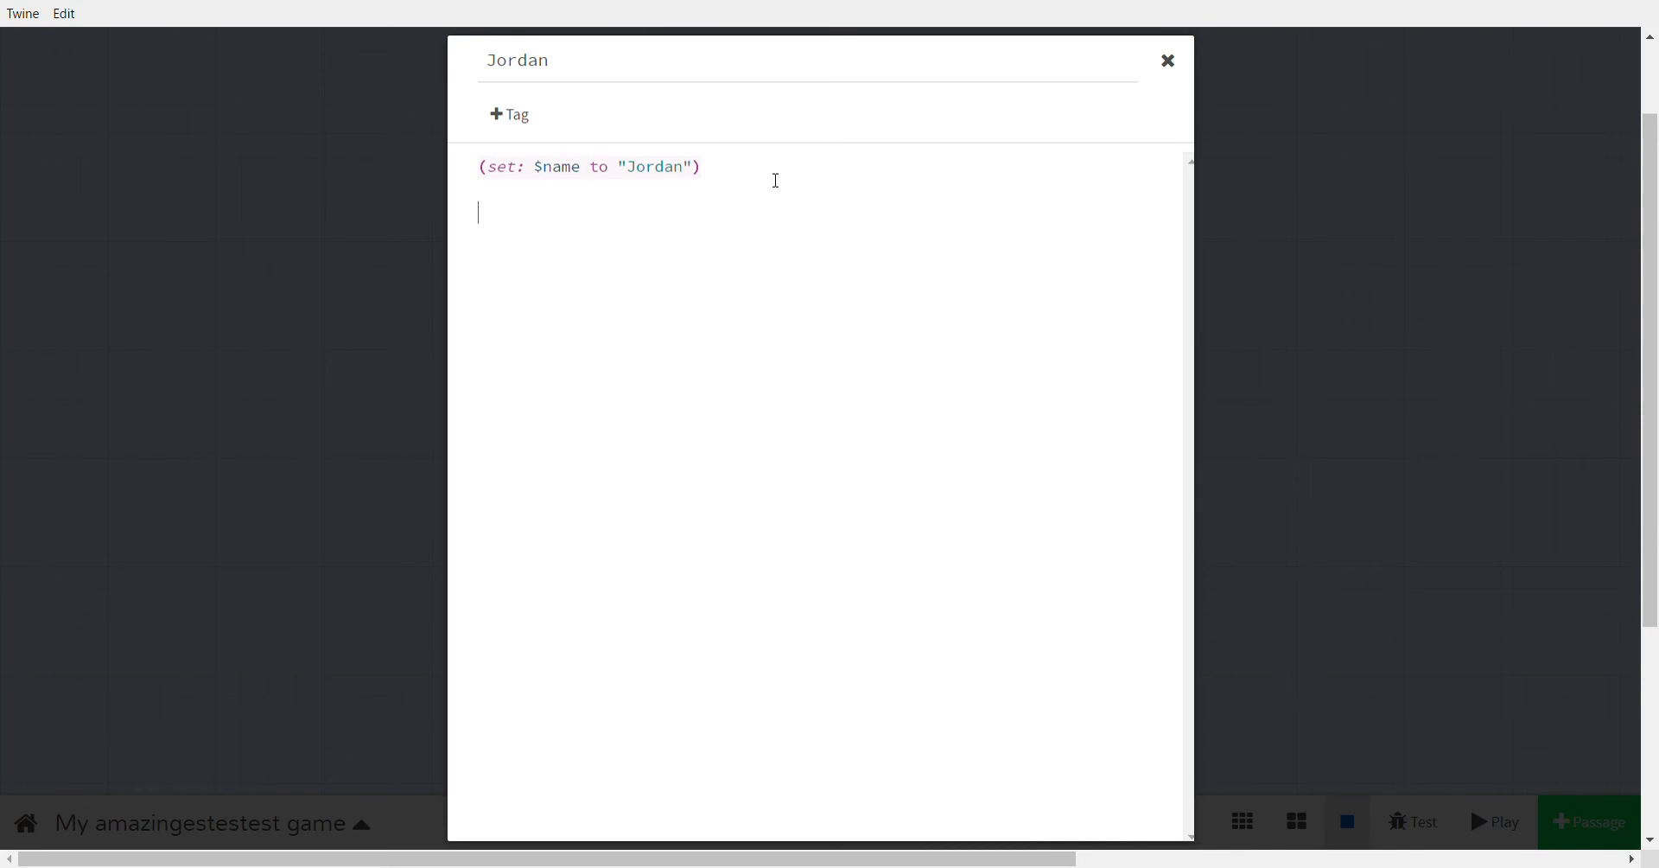
text(Now let's begin the game!)
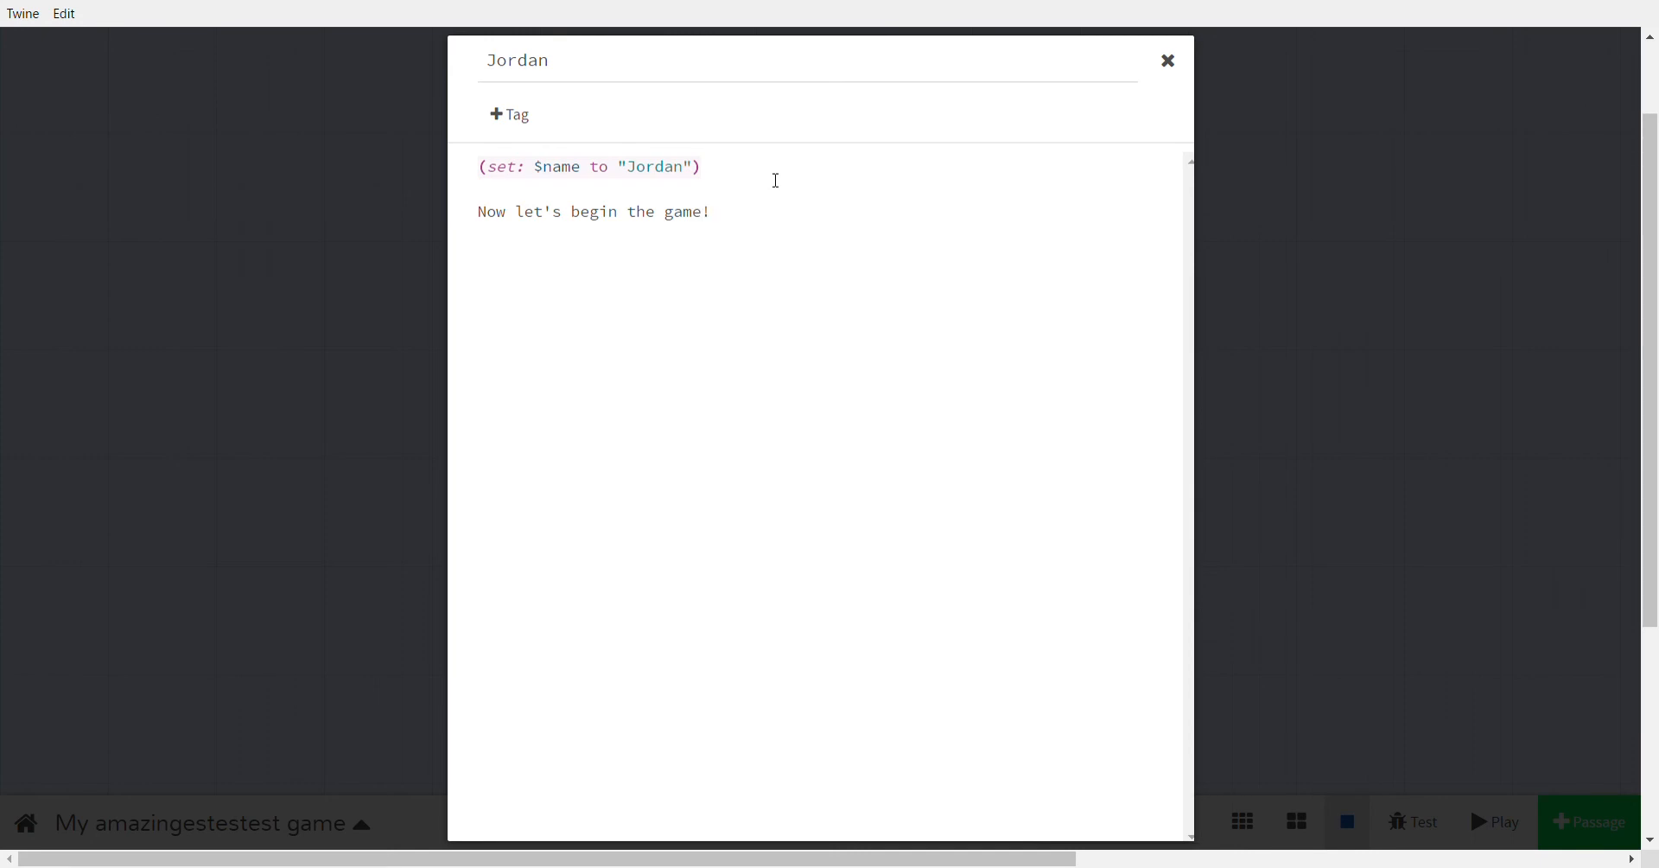
text(]])
click(482, 214)
text([[)
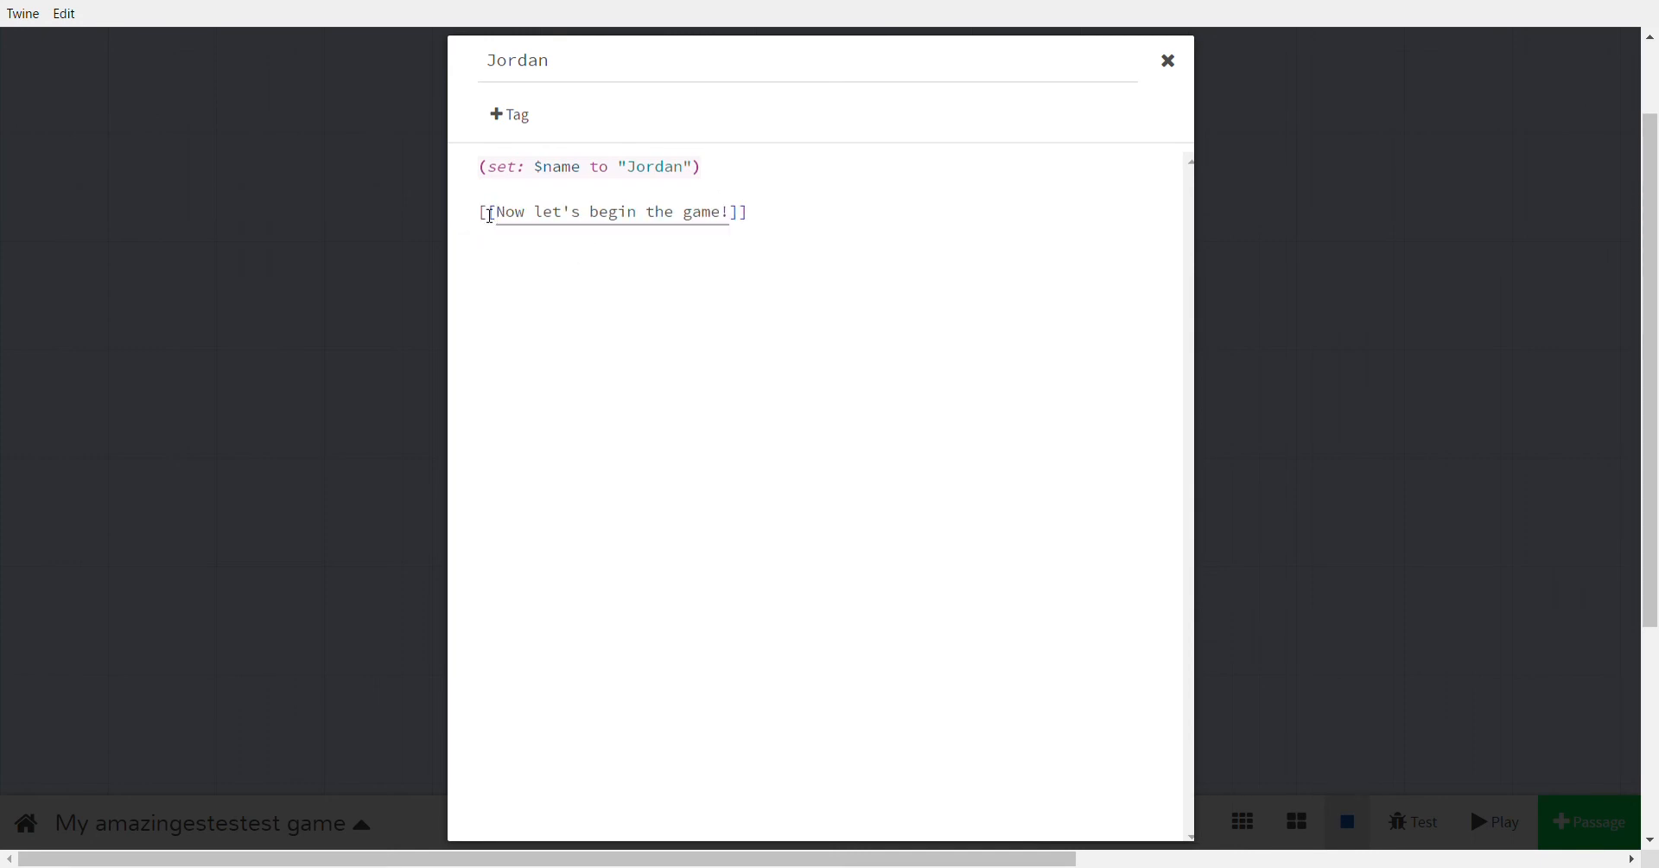
- Copy the [[Now let's begin the game!]] link from the Jordan passage into the Taylor passage, below its set macro and a blank line
drag(467, 236, 451, 223)
key(ctrl+c)
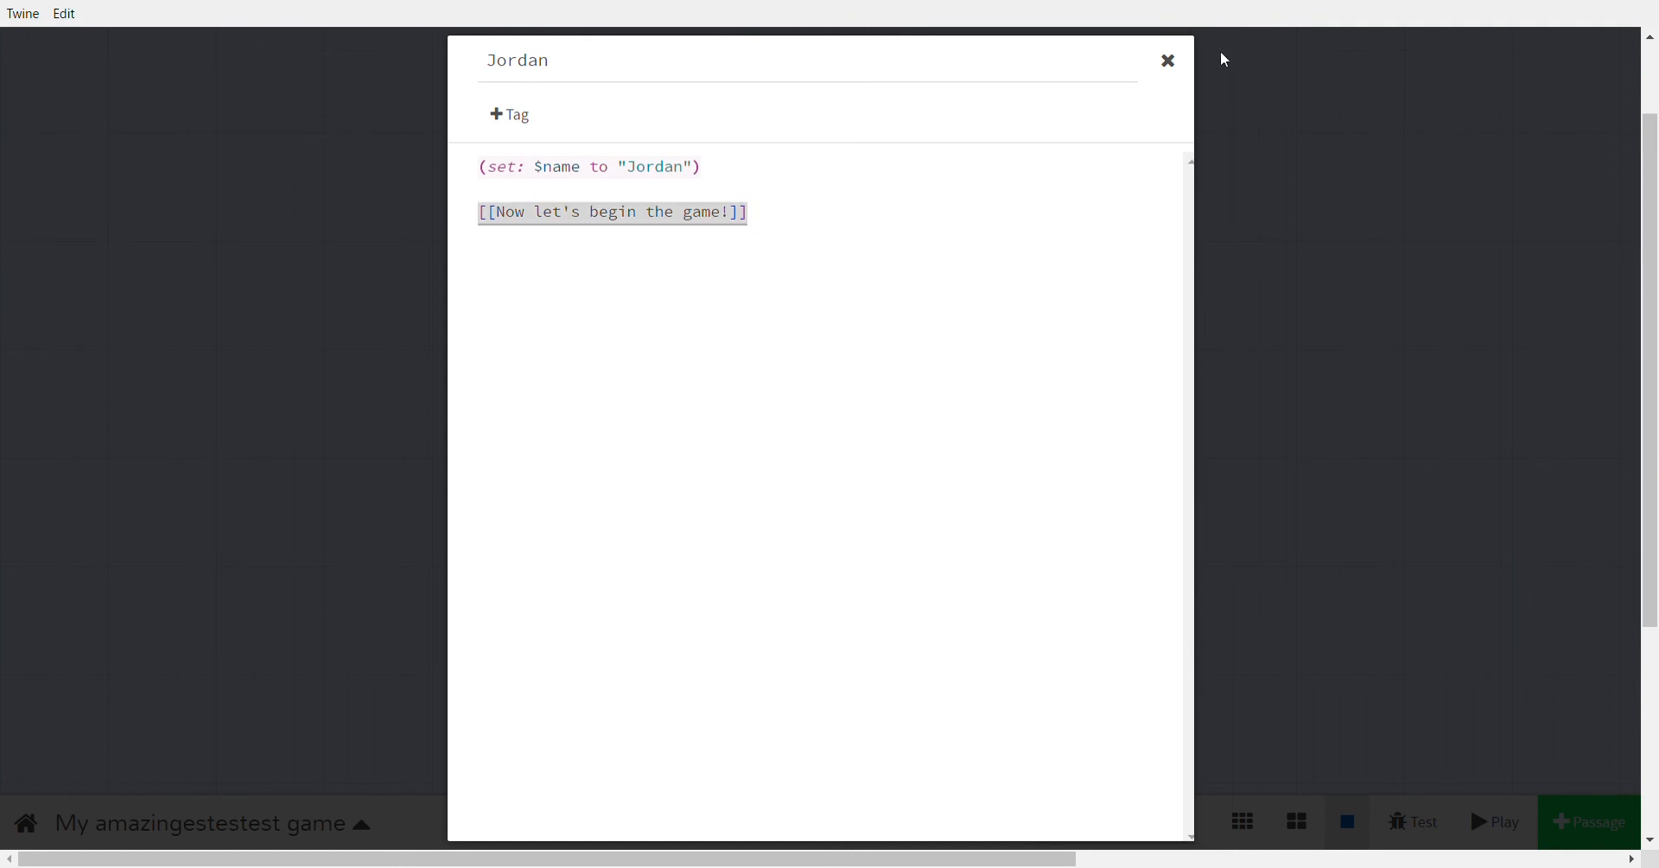
click(1169, 62)
mouse_move(732, 724)
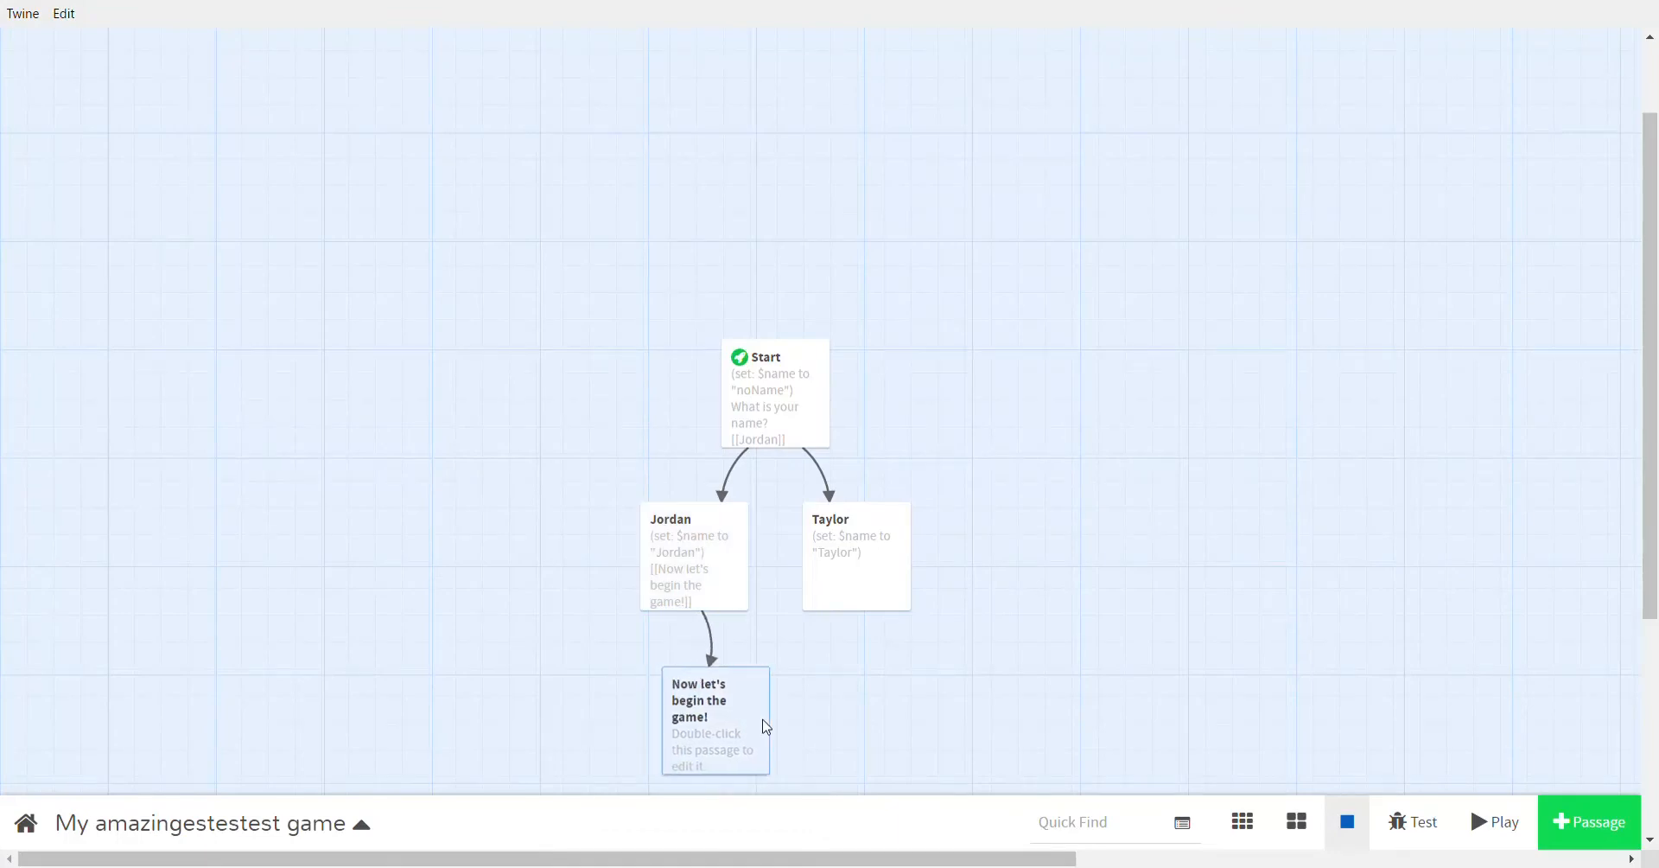
double_click(881, 559)
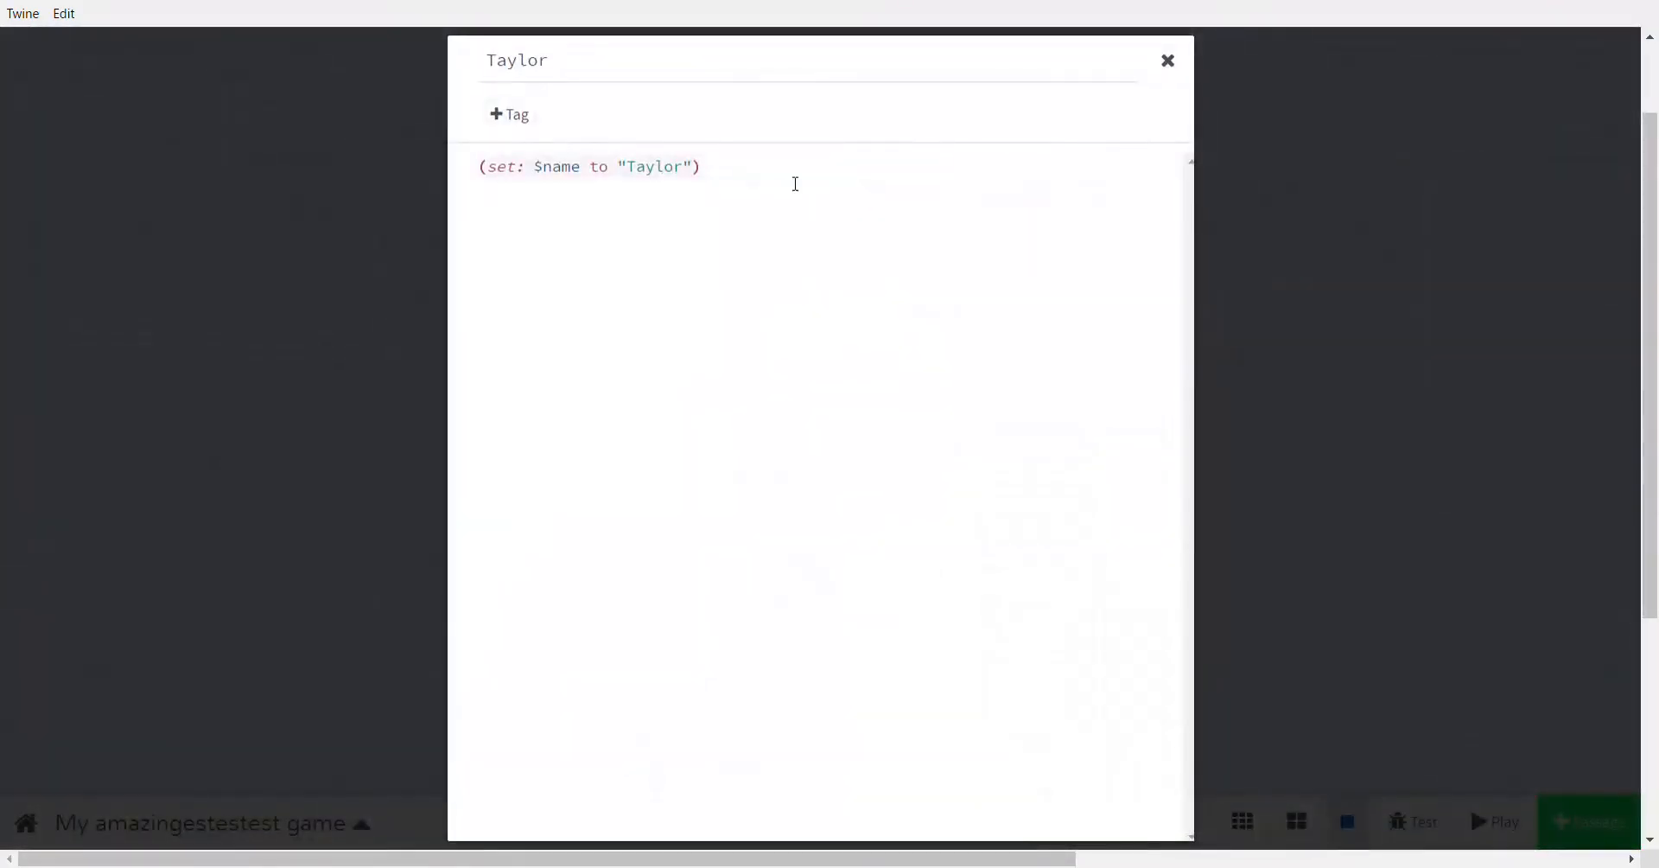
key(Return)
key(Return)
key(ctrl+v)
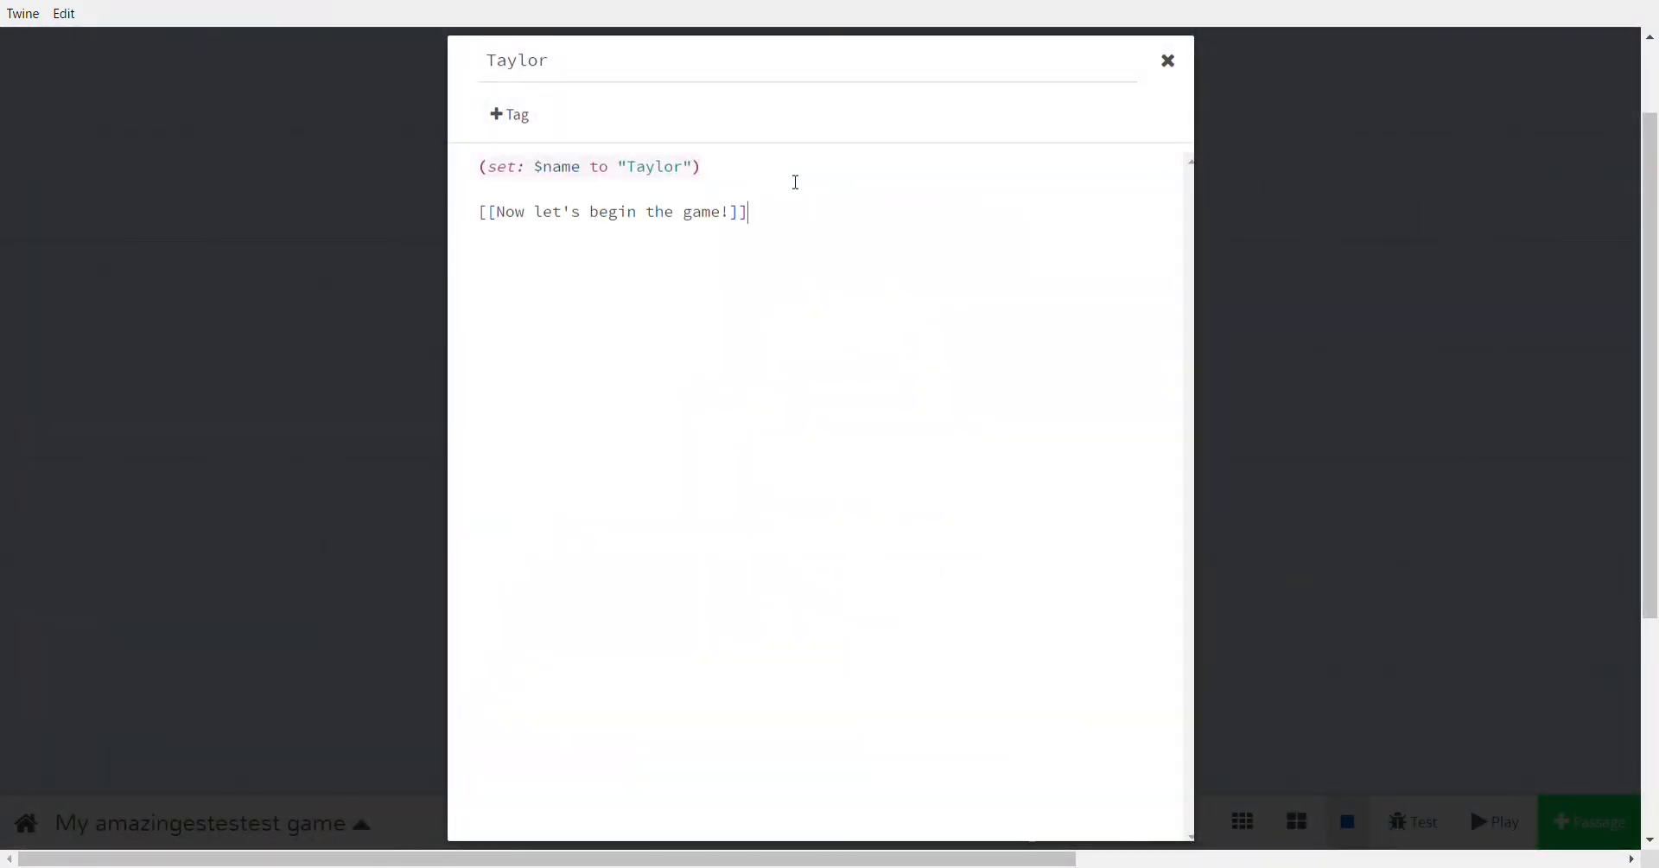
click(1169, 62)
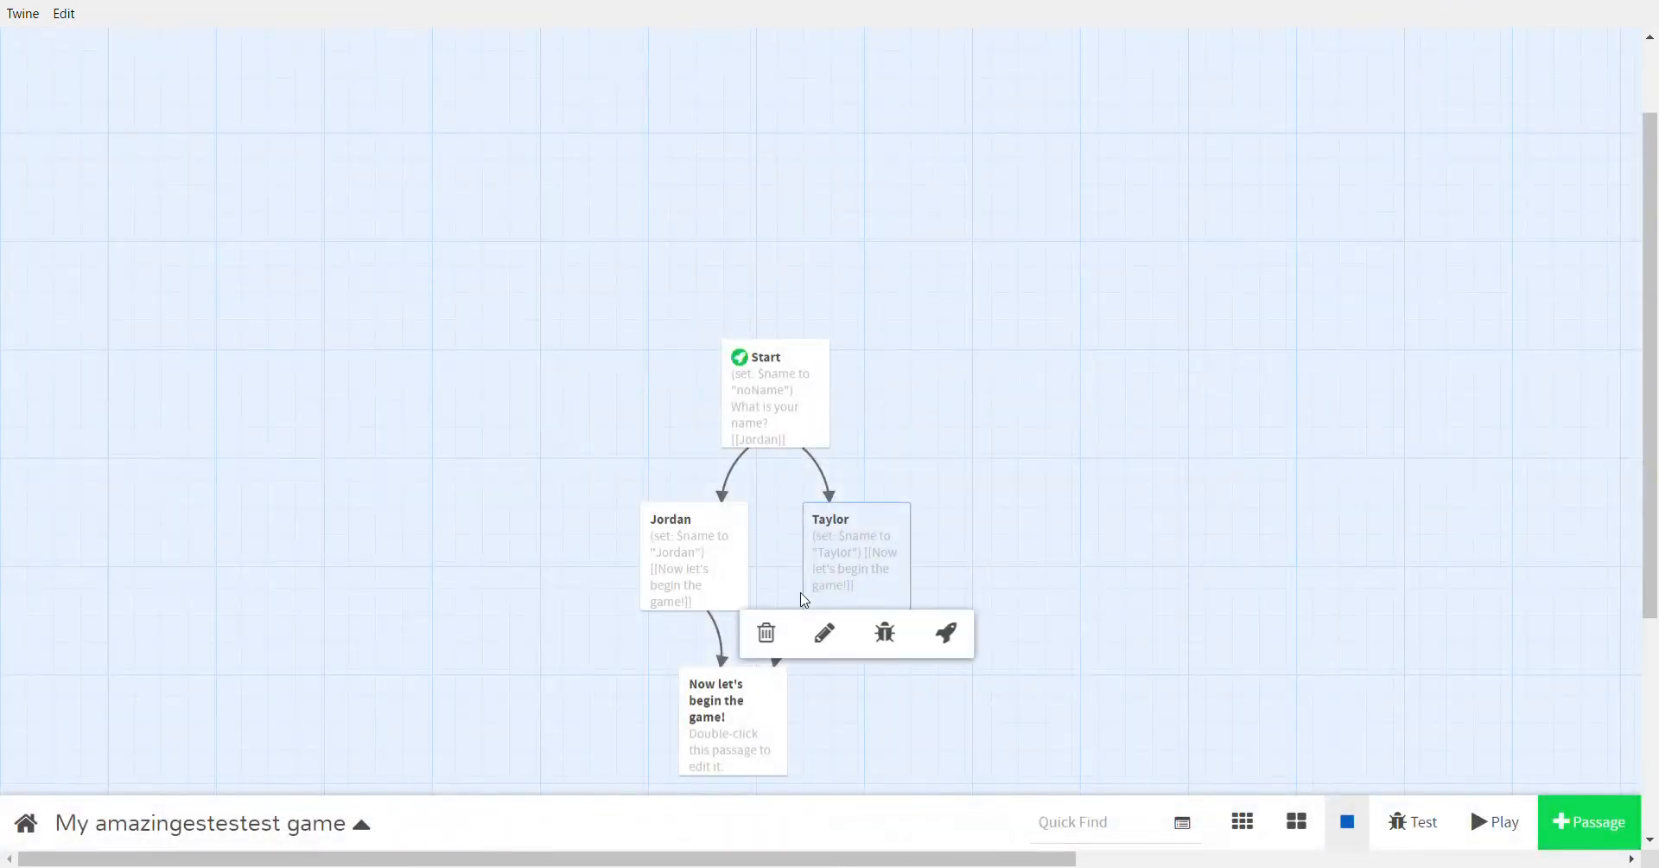
- Centre the "Now let's begin the game!" passage beneath Jordan and Taylor, and replace its placeholder text with "Hi, $name"
drag(750, 736, 788, 741)
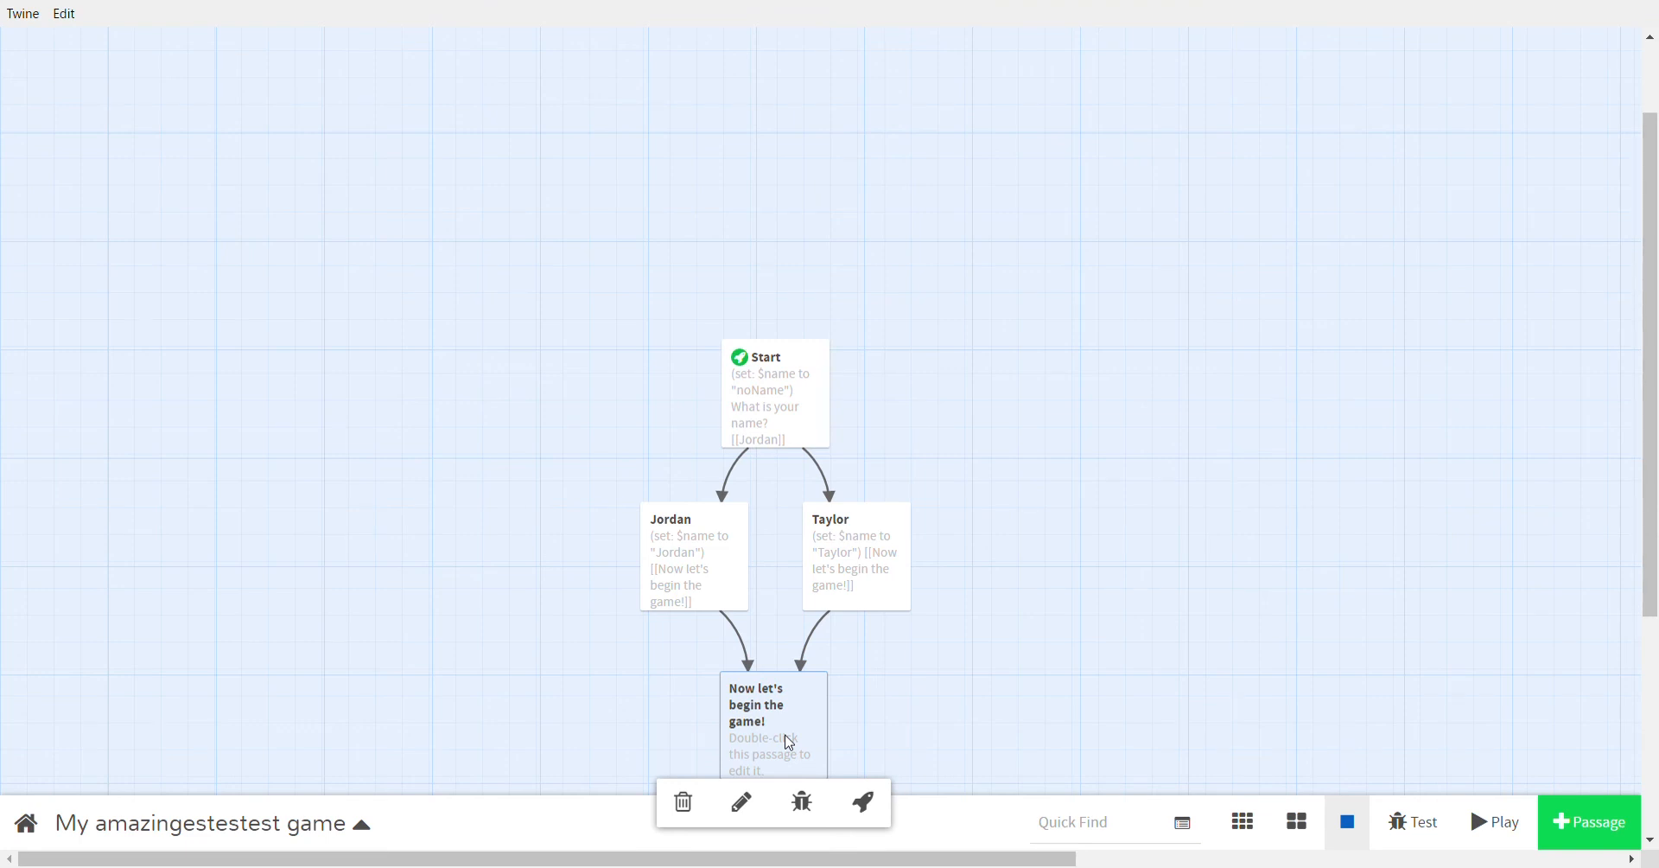
double_click(788, 740)
click(838, 177)
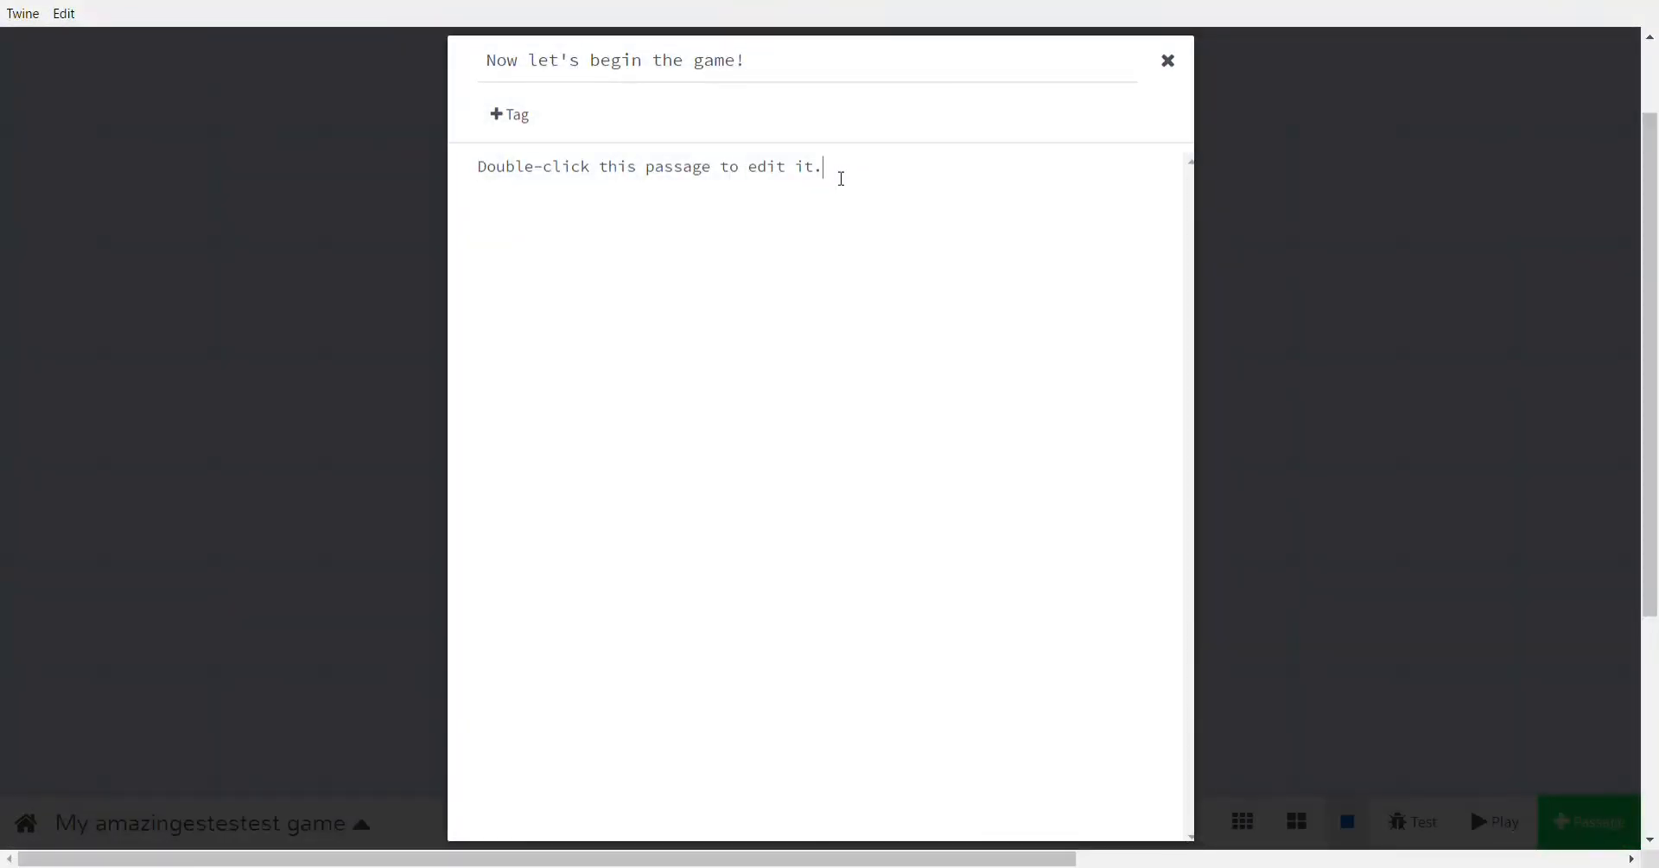
drag(841, 178, 471, 186)
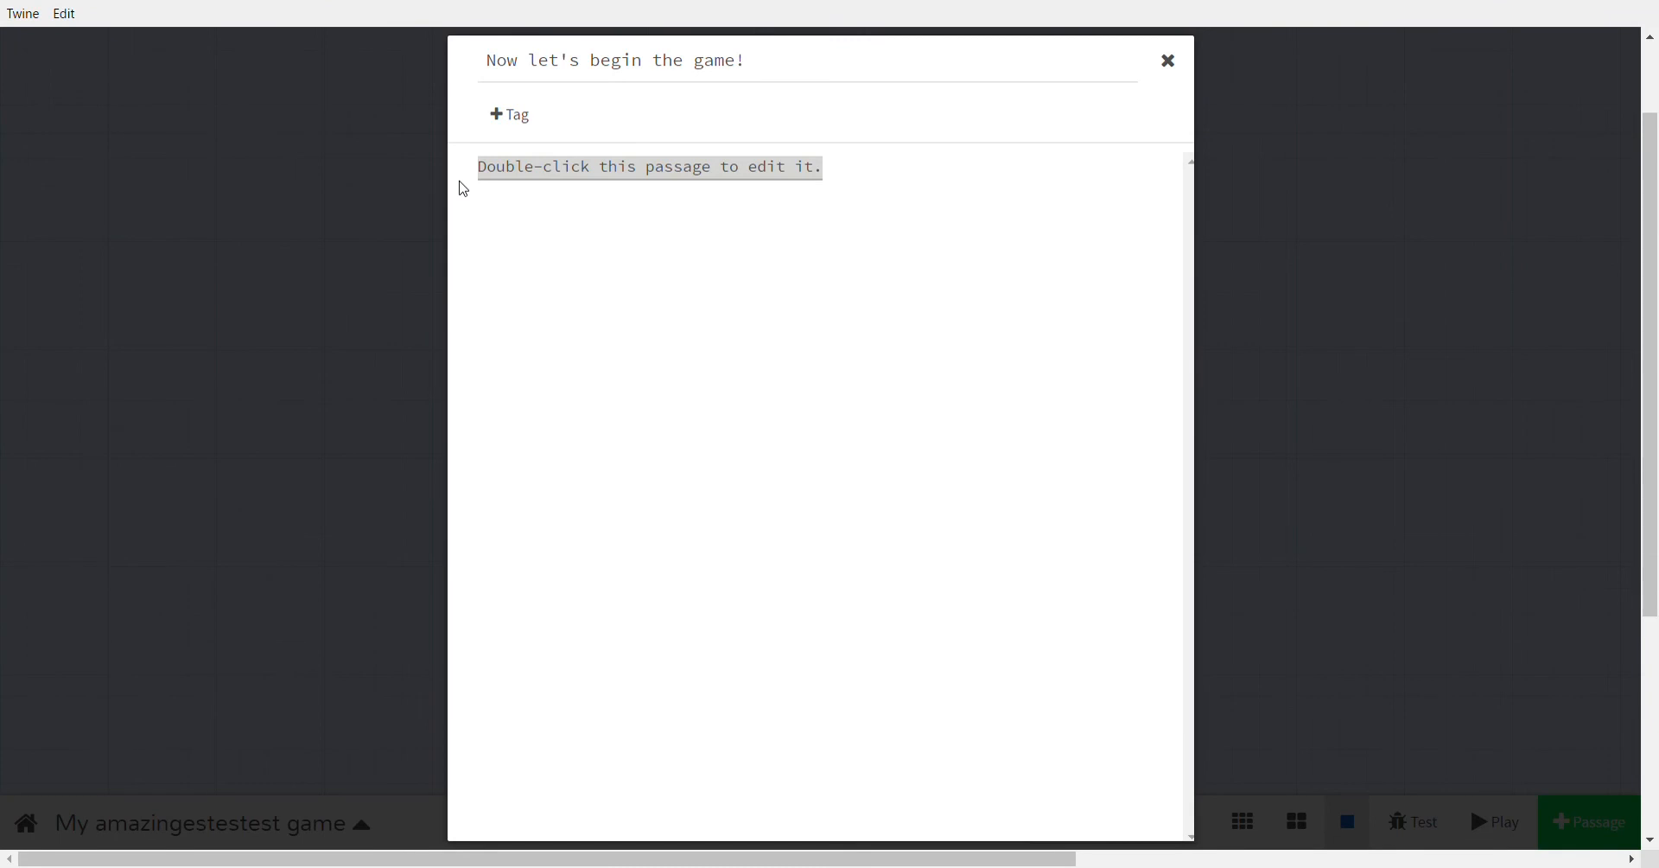
text(Hi)
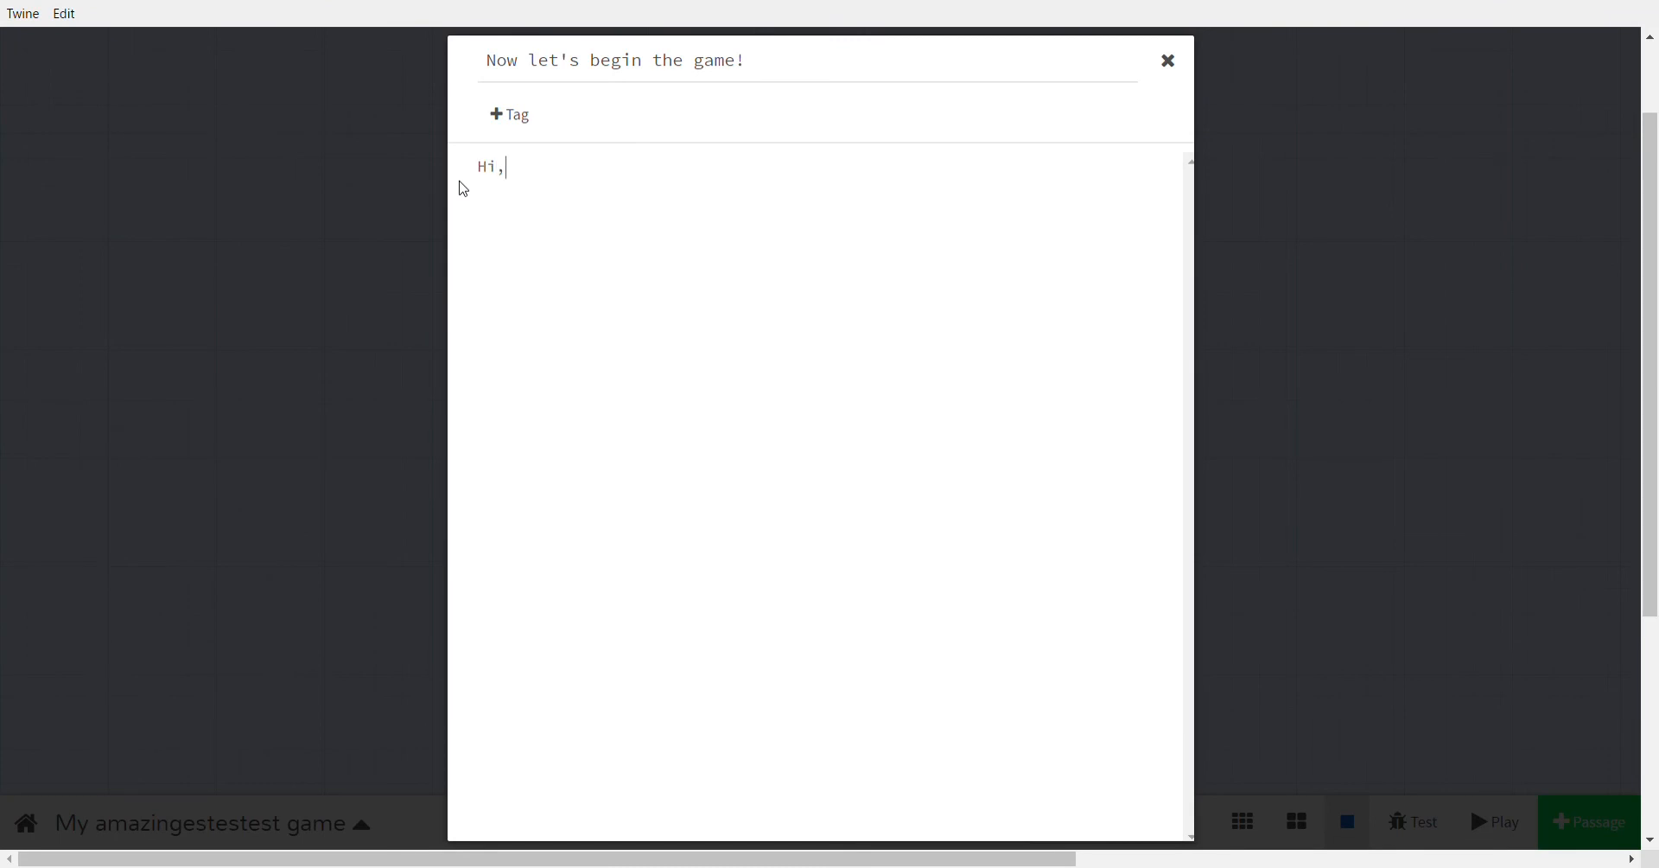
text(, $name)
click(1175, 63)
- Compare the $name variable in the Start passage with its use in the "Now let's begin the game!" passage
double_click(782, 400)
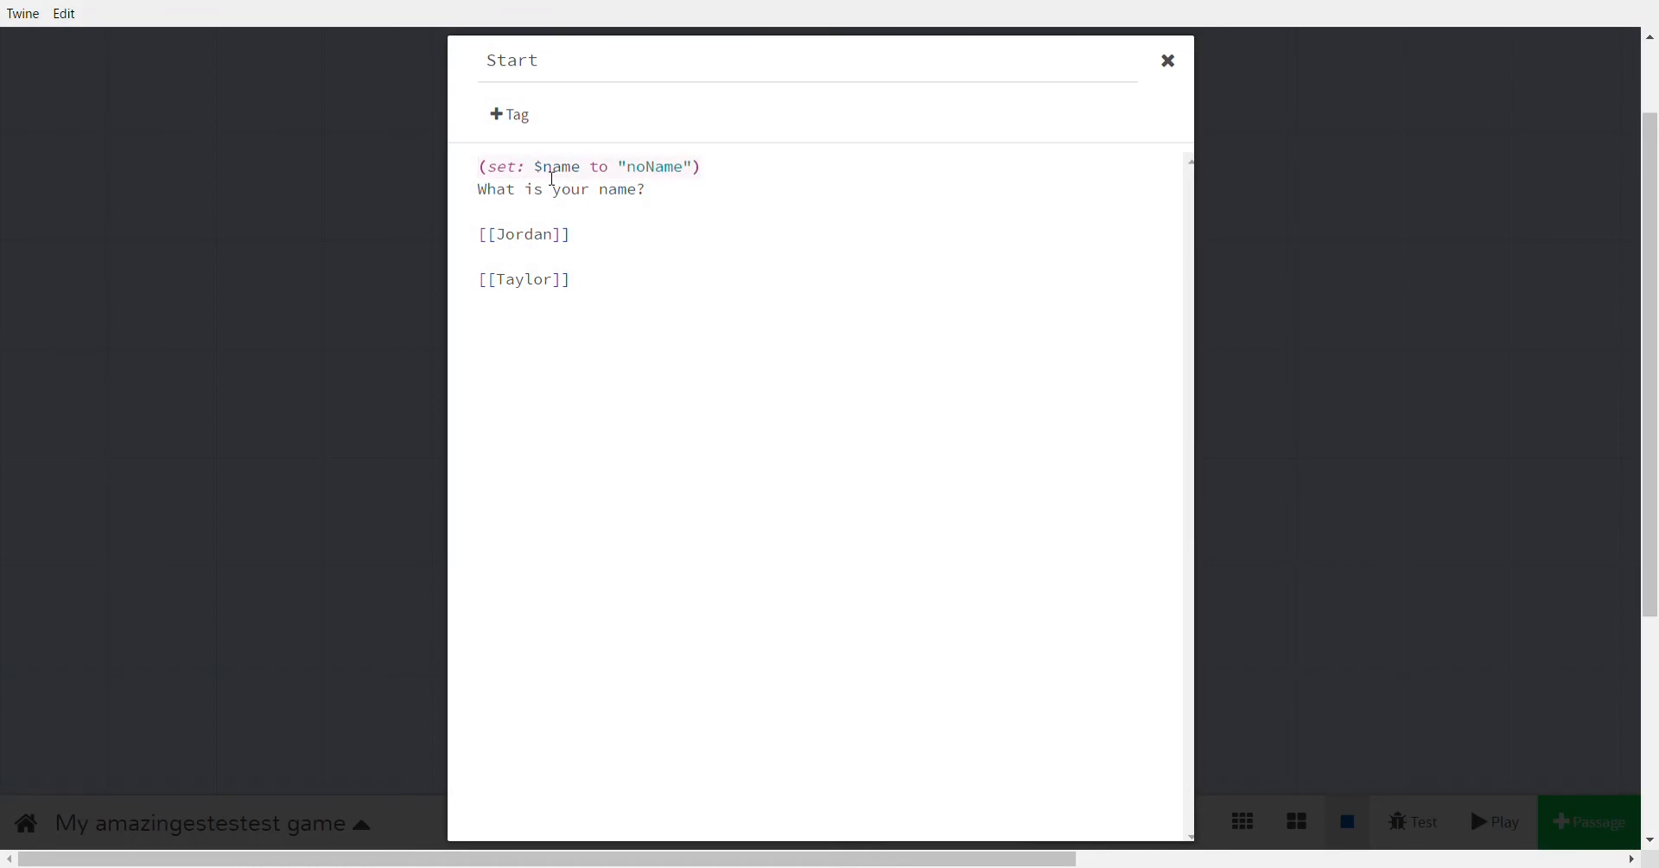
double_click(549, 173)
click(1168, 67)
double_click(792, 696)
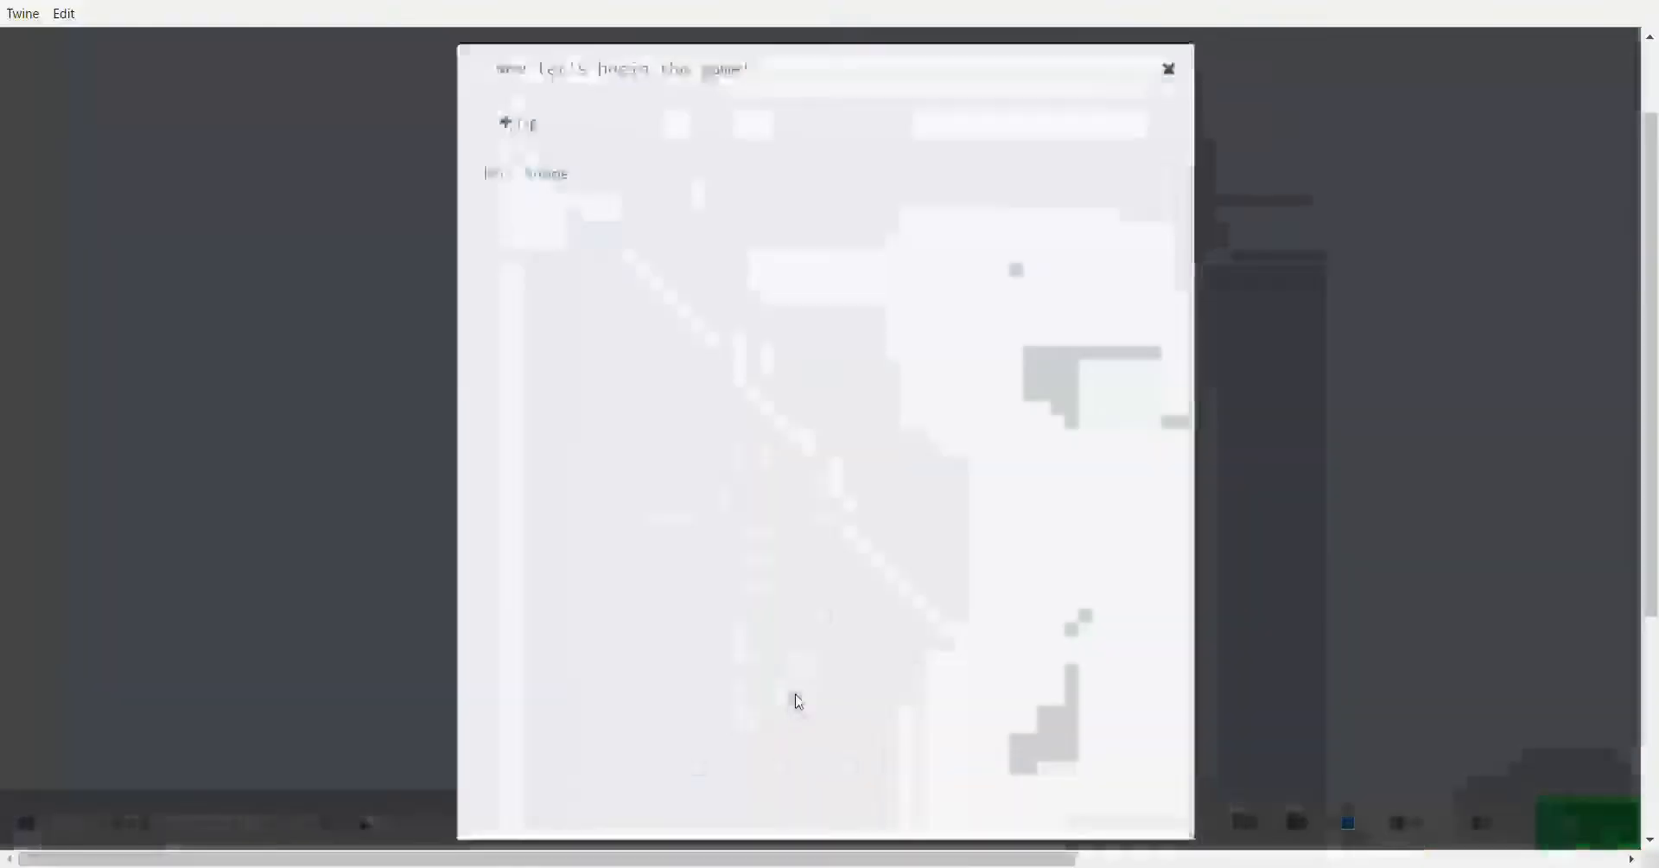
double_click(548, 169)
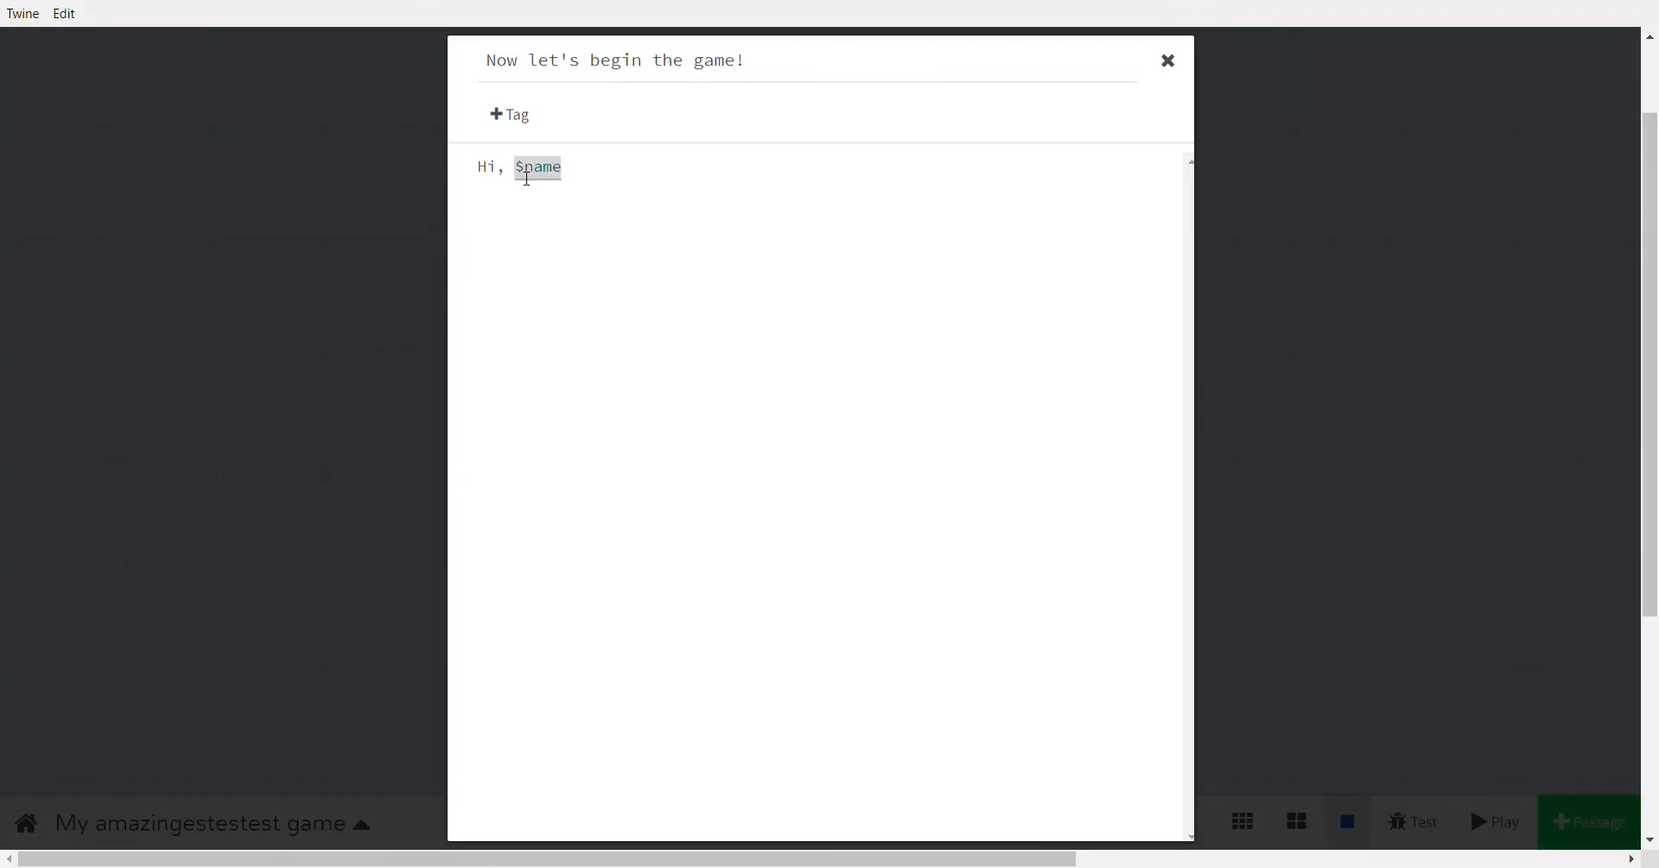
click(1174, 62)
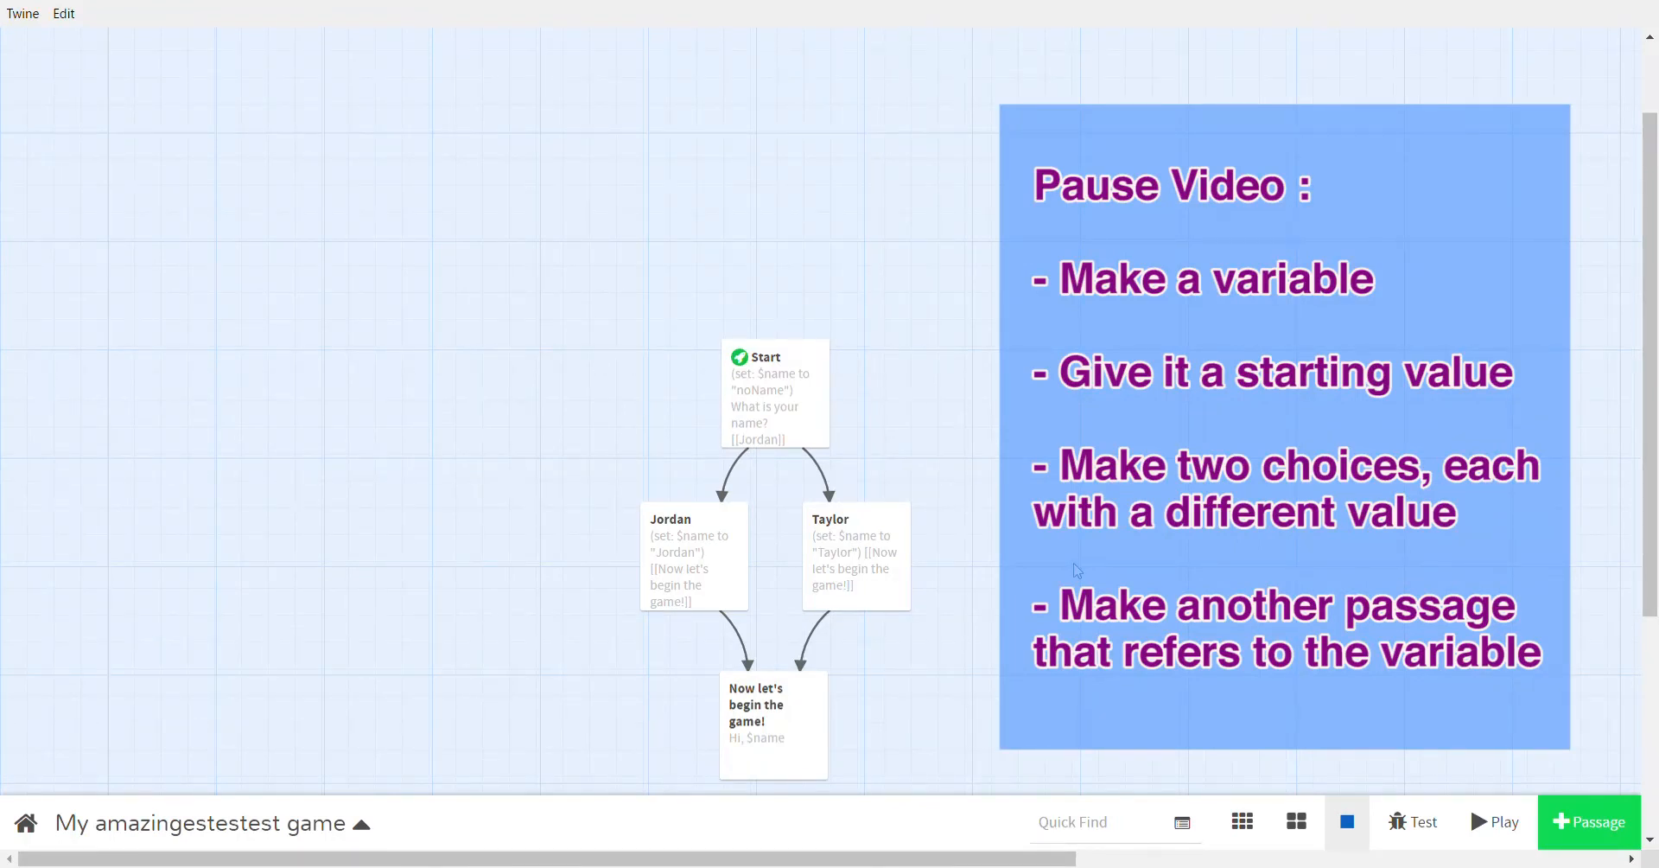
- Review how $name is set in the Start and Jordan passages and referenced in the "Now let's begin the game!" passage
double_click(734, 402)
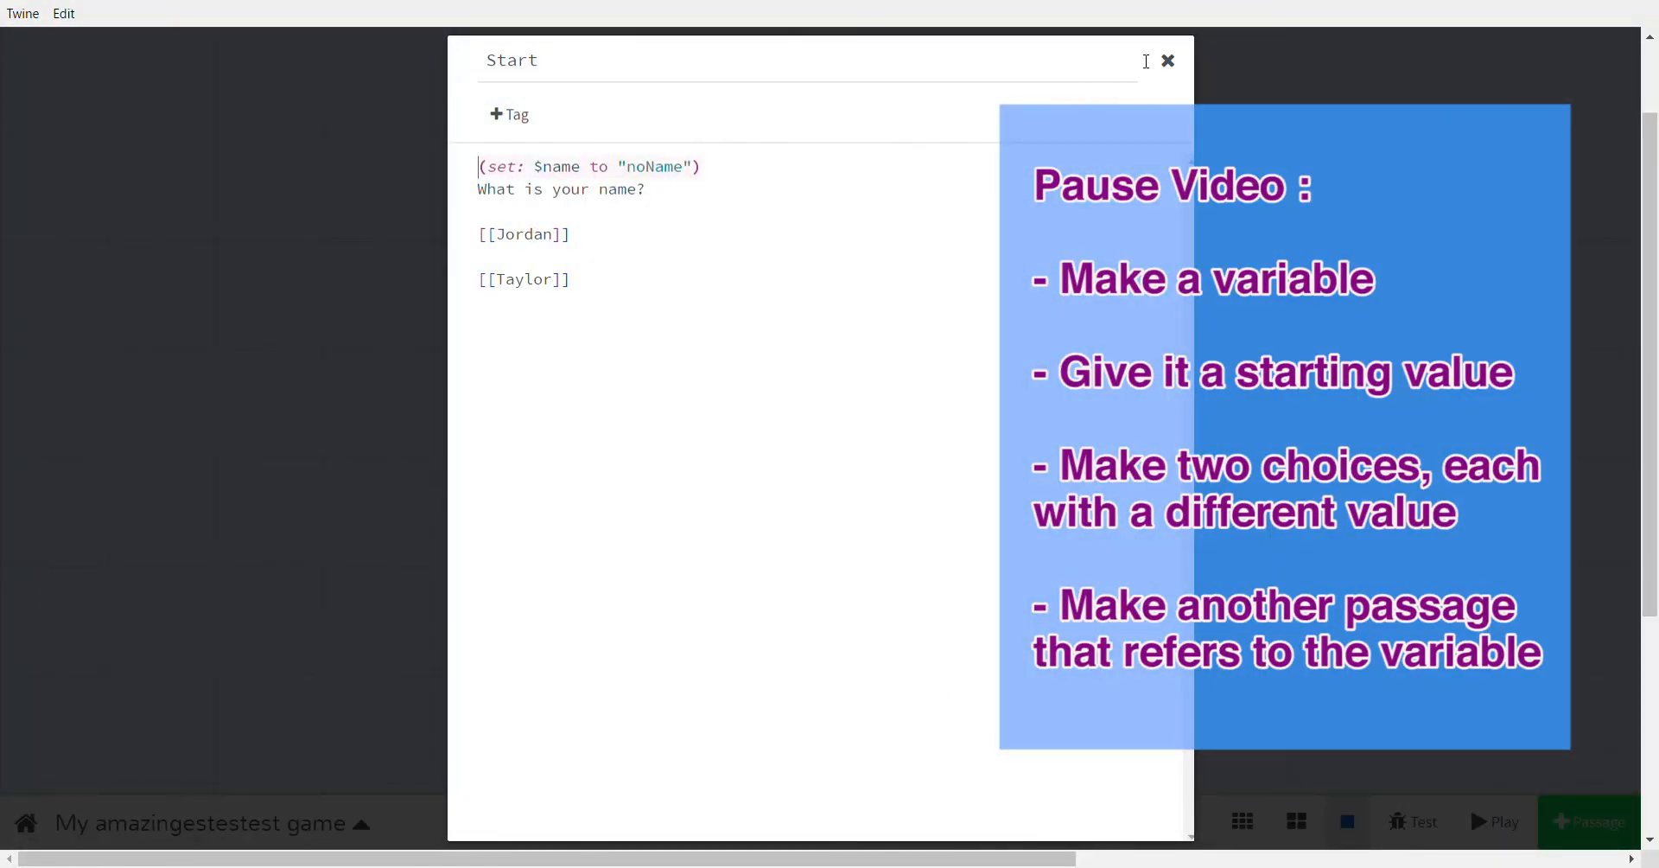
click(1167, 62)
double_click(716, 545)
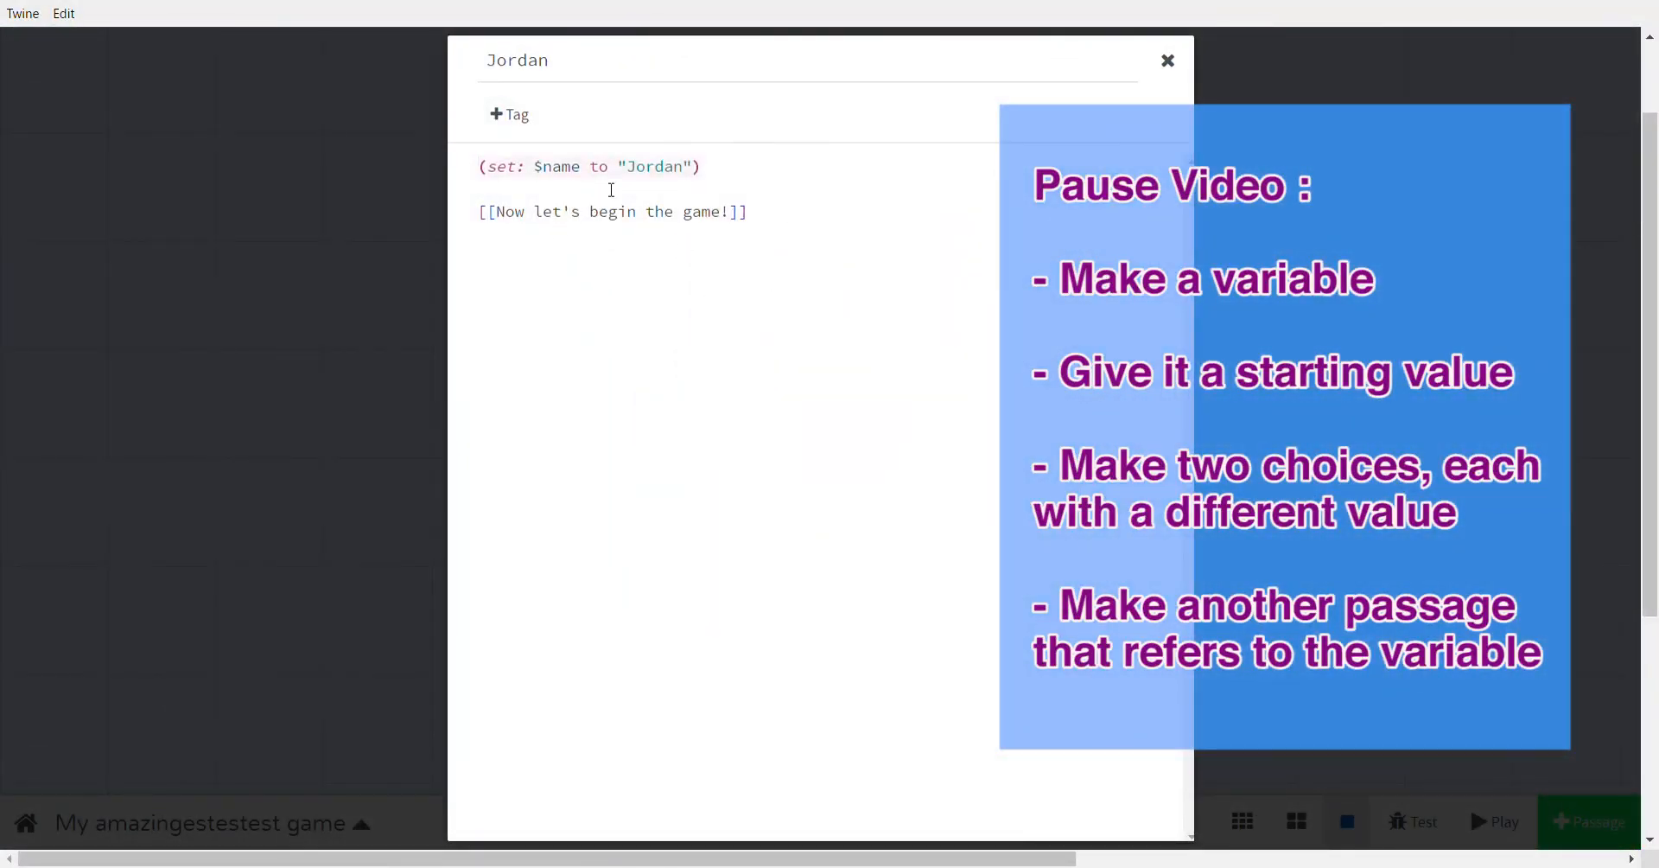
click(1168, 61)
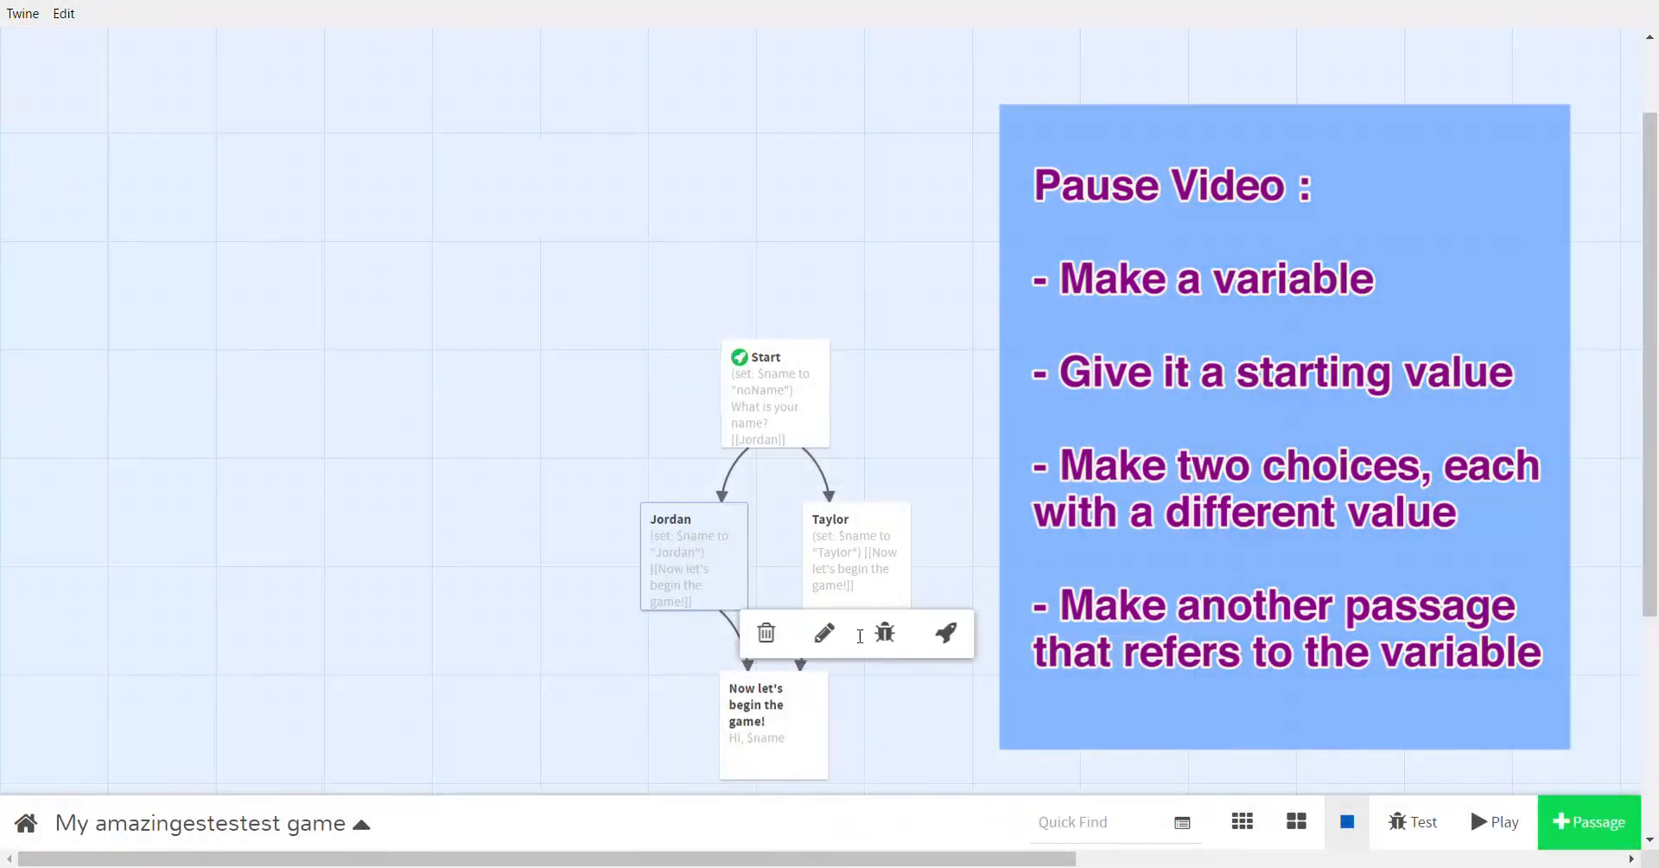
double_click(796, 693)
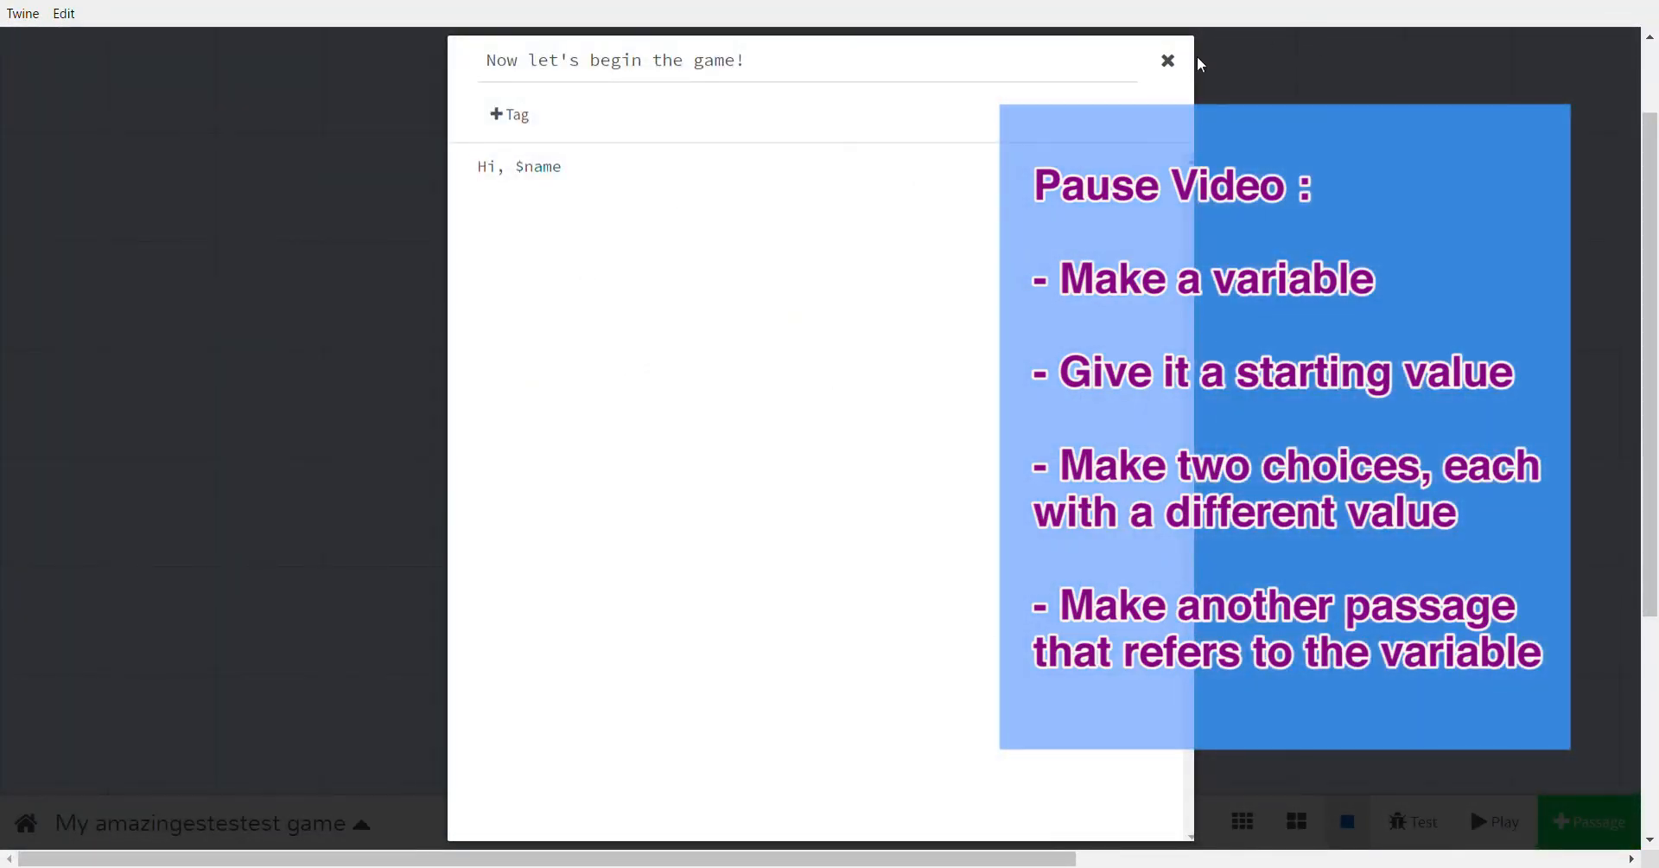
click(1168, 61)
double_click(780, 400)
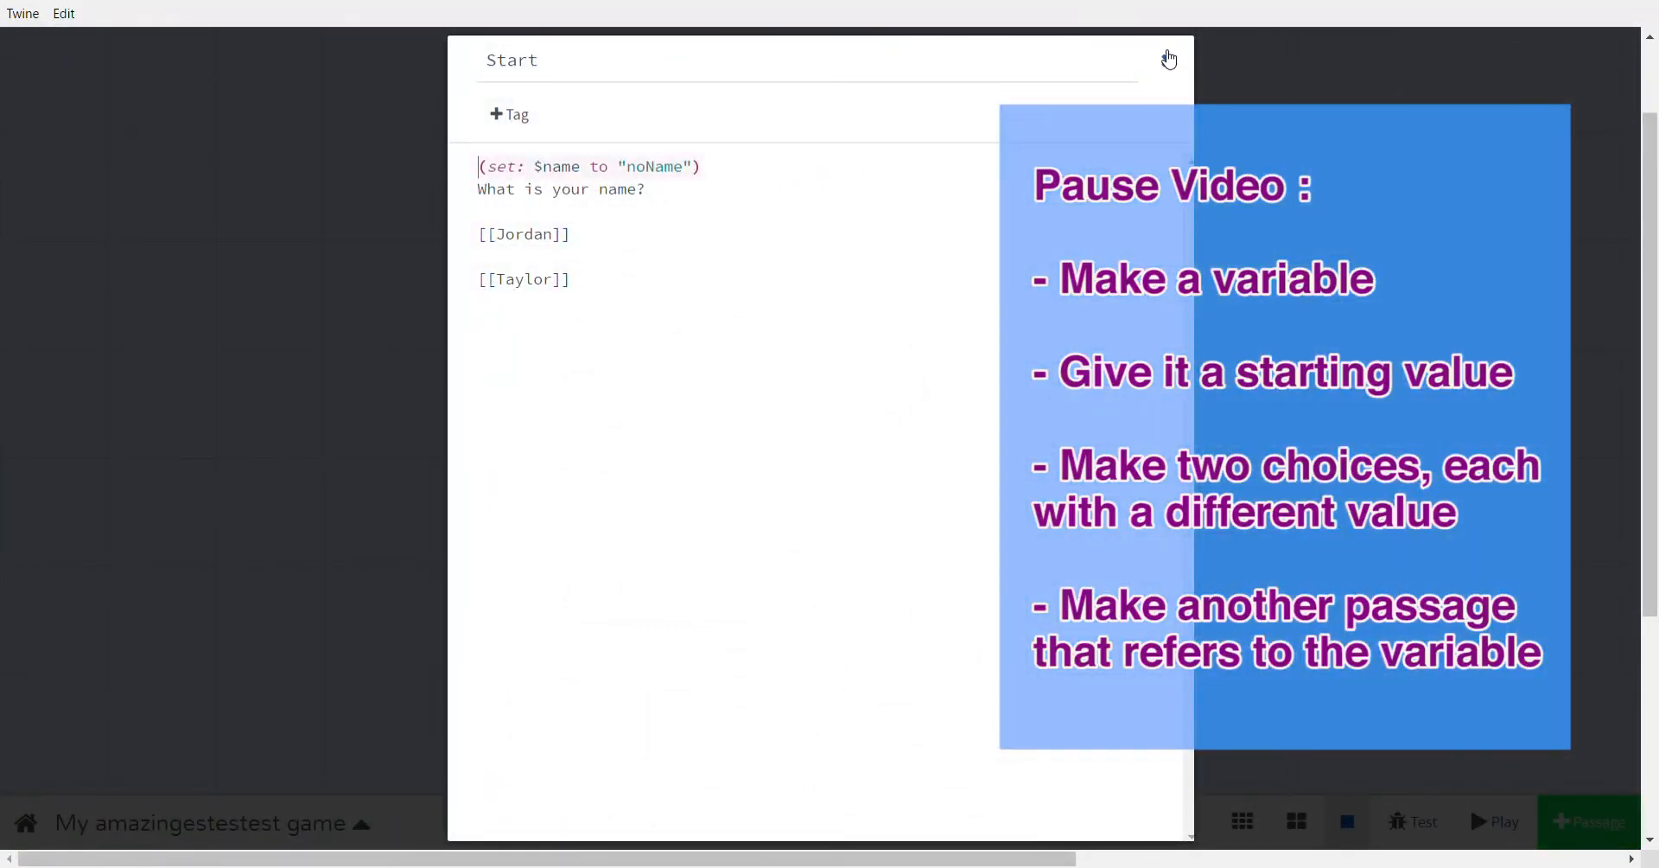
click(1169, 61)
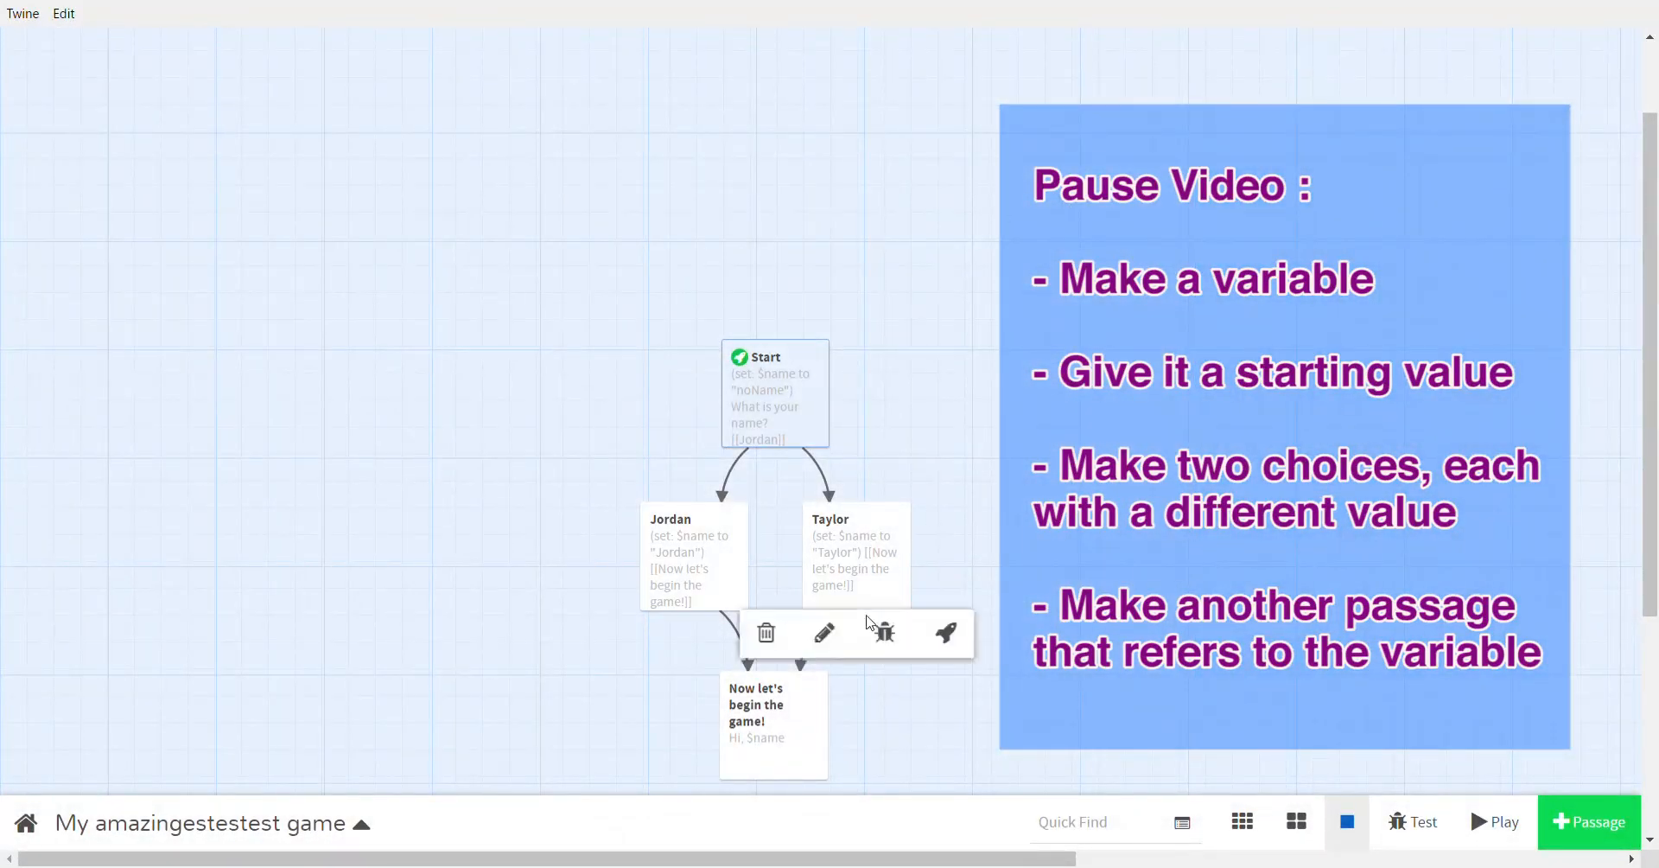
double_click(777, 710)
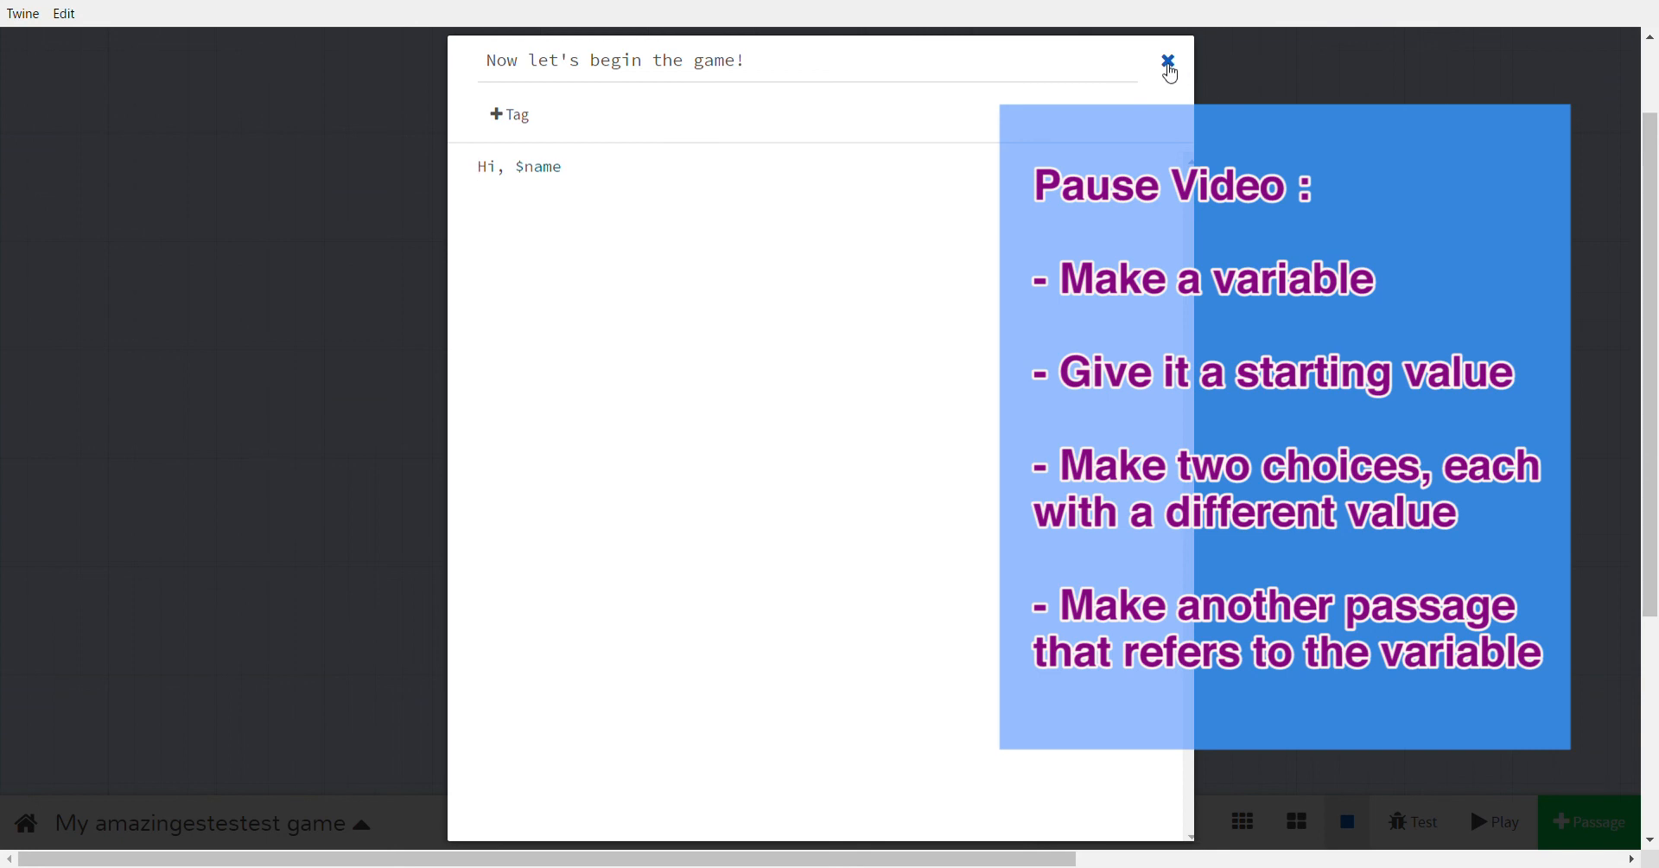
click(1169, 62)
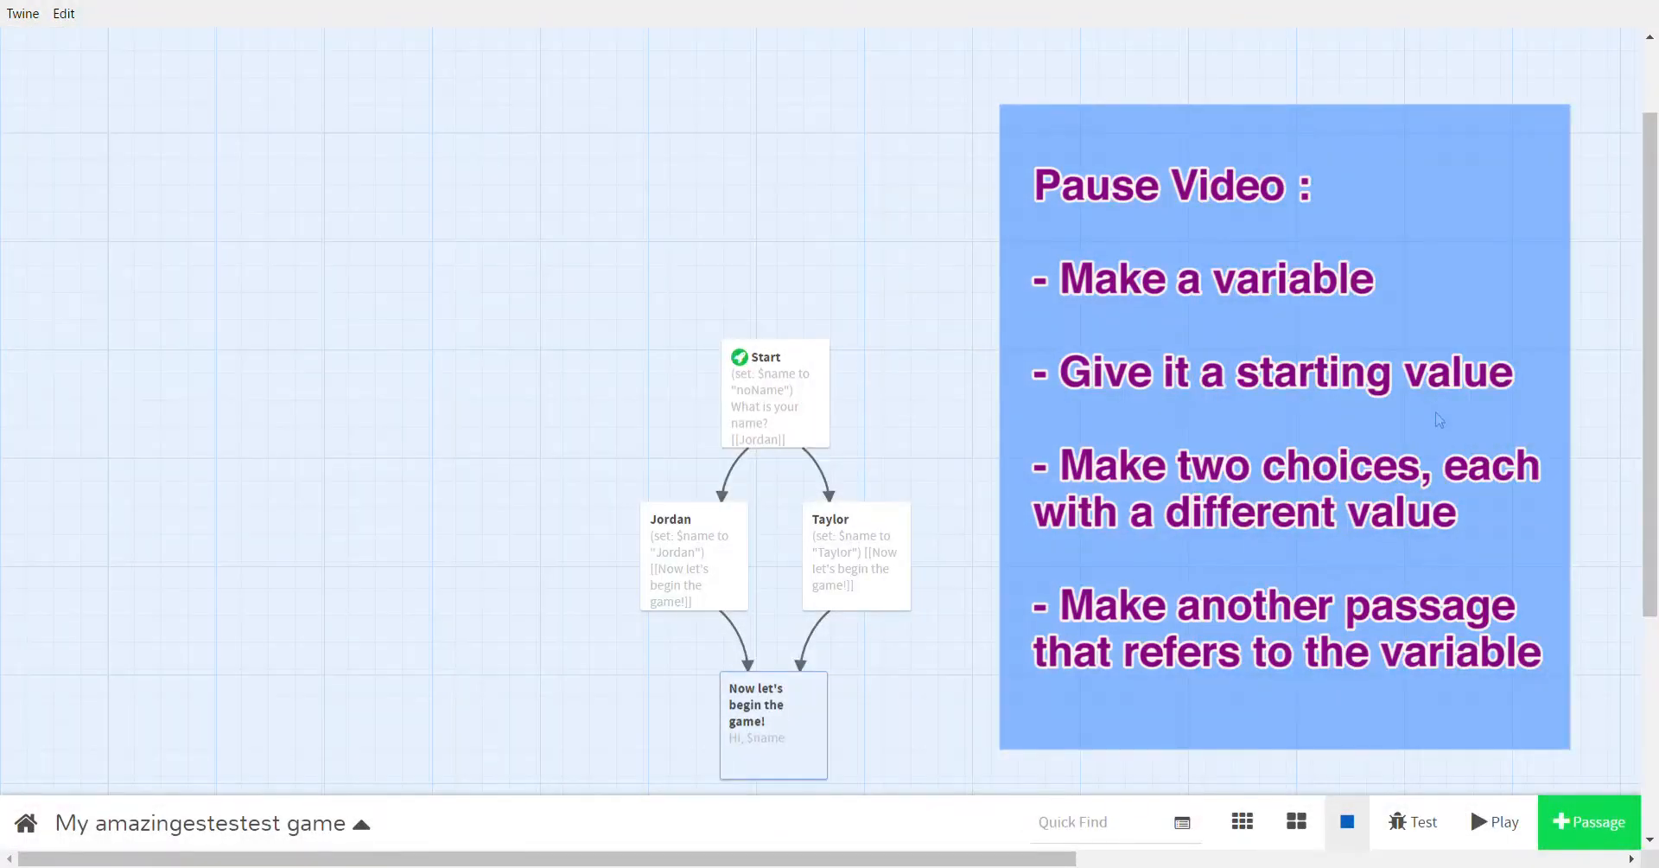